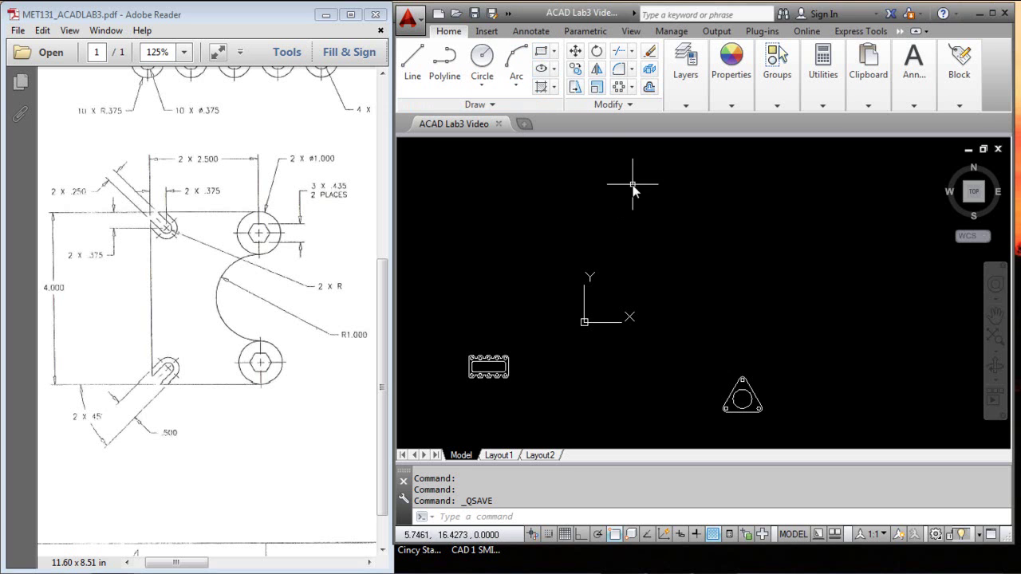
Step: Draw a rectangle from corner 0,0 to corner 2.5,-4
{"action": "left_click", "coordinate": [541, 51]}
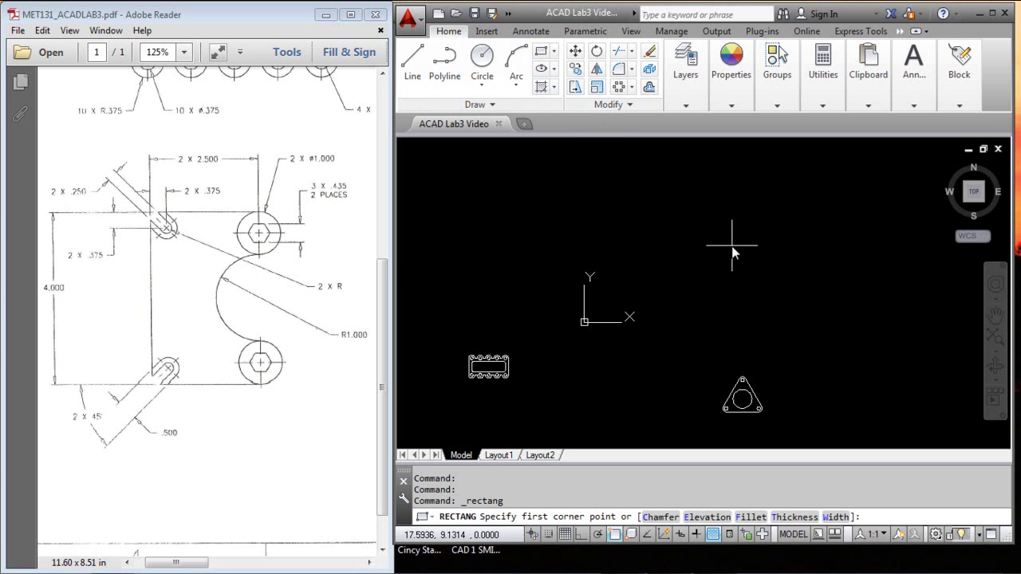
{"action": "key", "text": "Return"}
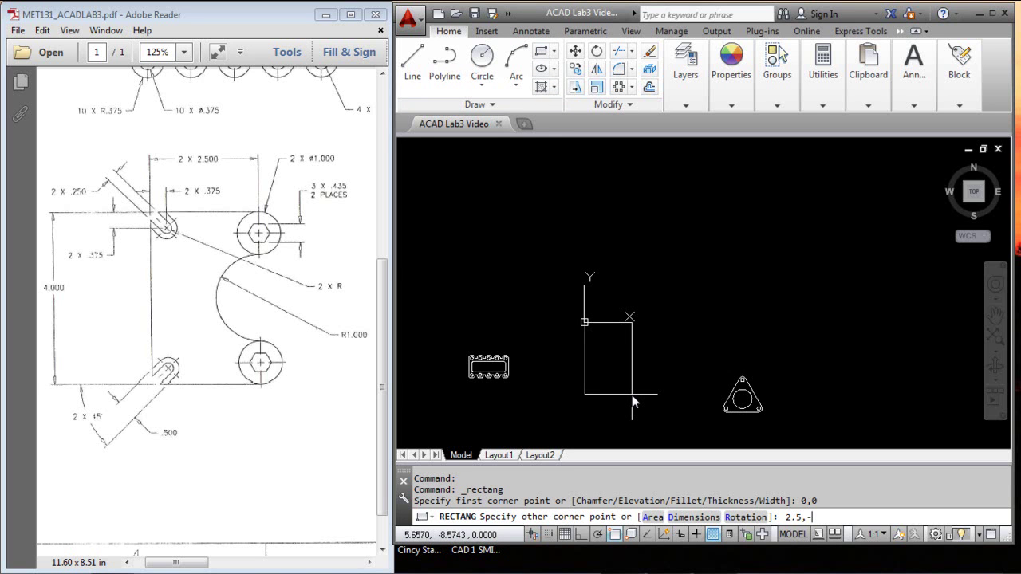
{"action": "key", "text": "Return"}
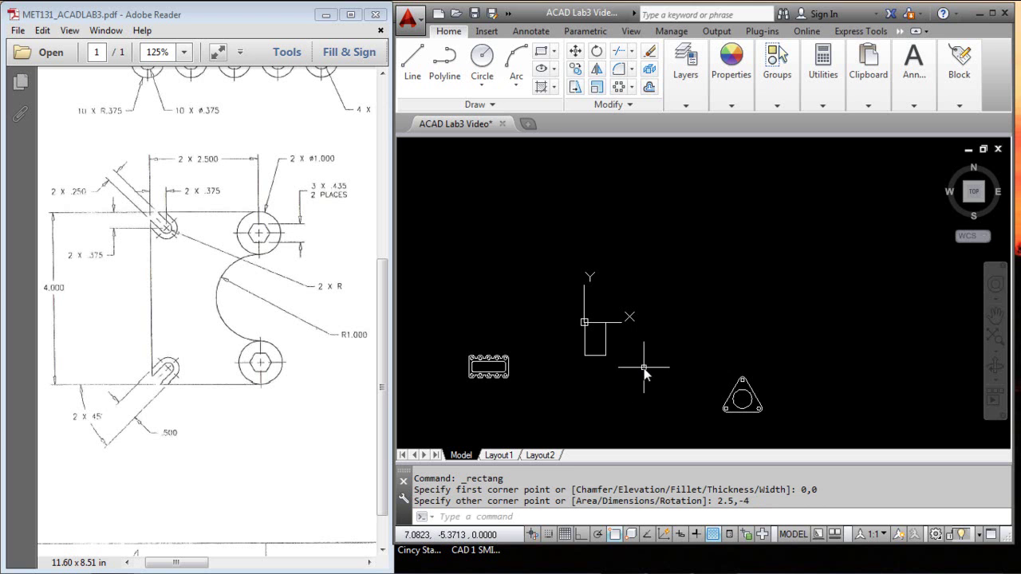
Step: Zoom to the new rectangle and LIST it, showing area 10.0 and perimeter 13.0
{"action": "middle_click", "coordinate": [670, 335]}
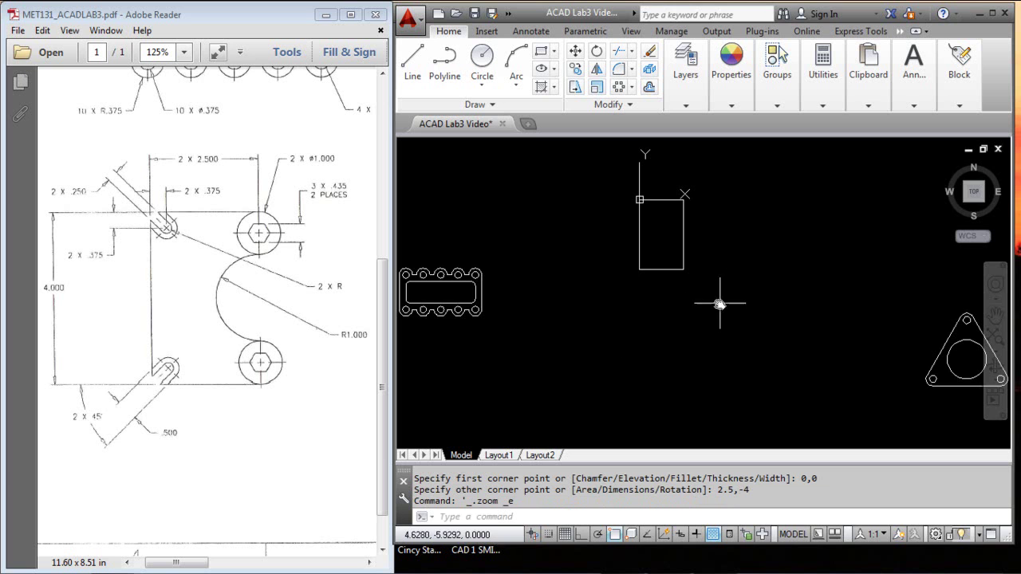
{"action": "scroll", "coordinate": [703, 288], "scroll_direction": "up", "scroll_amount": 4}
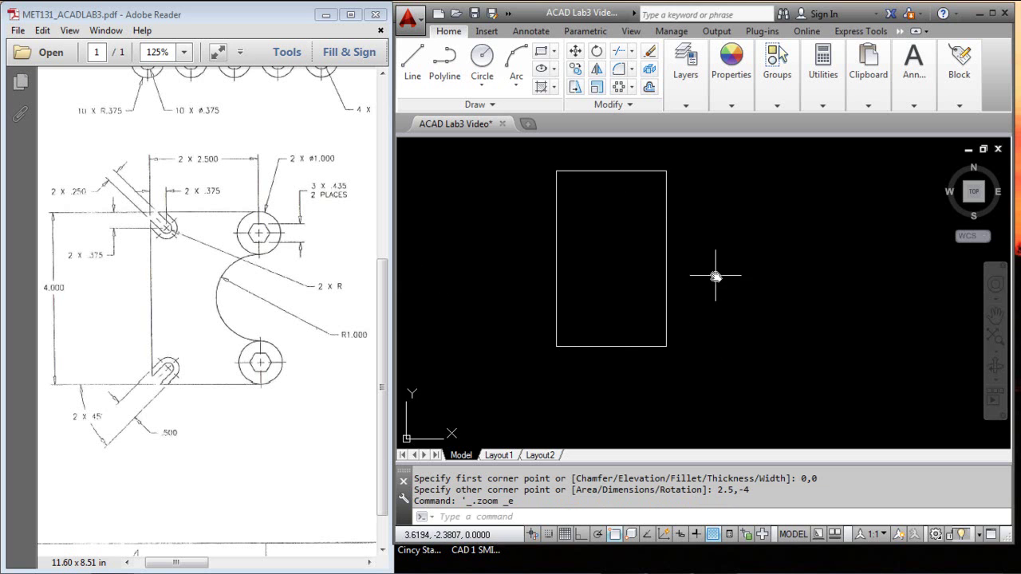
{"action": "middle_click_drag", "start_coordinate": [713, 280], "coordinate": [789, 301]}
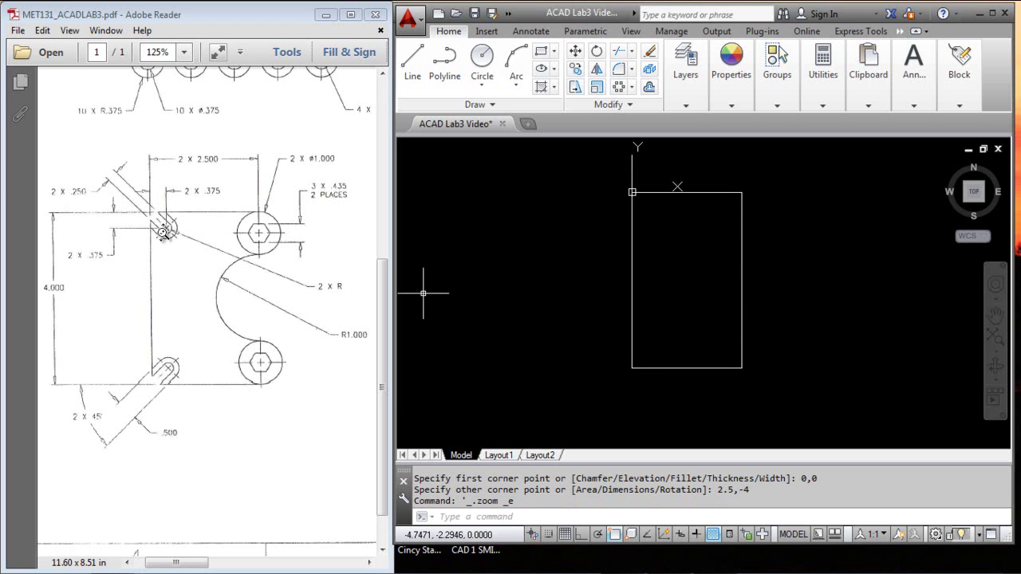
{"action": "key", "text": "Escape"}
{"action": "key", "text": "Escape"}
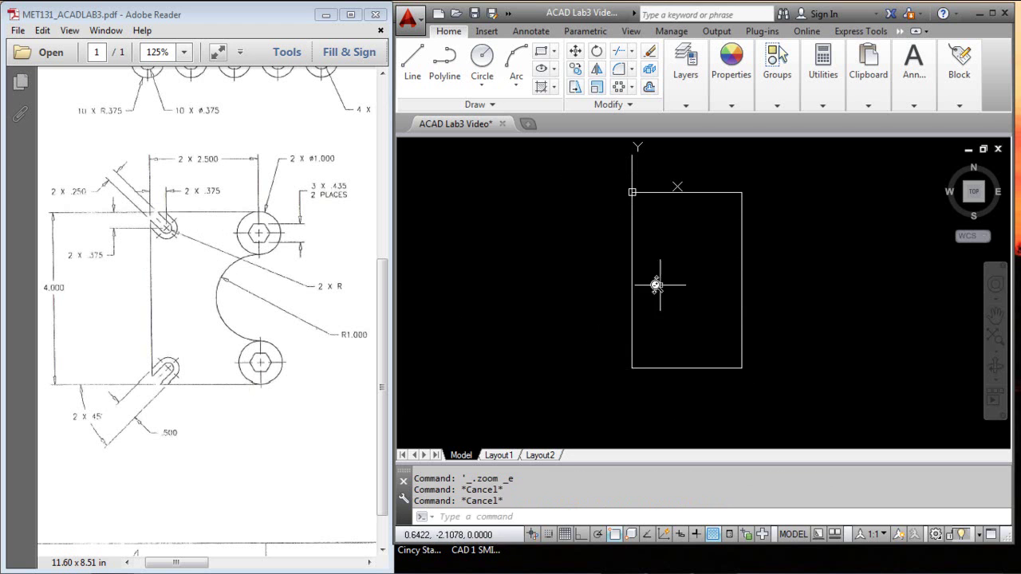
{"action": "left_click", "coordinate": [632, 279]}
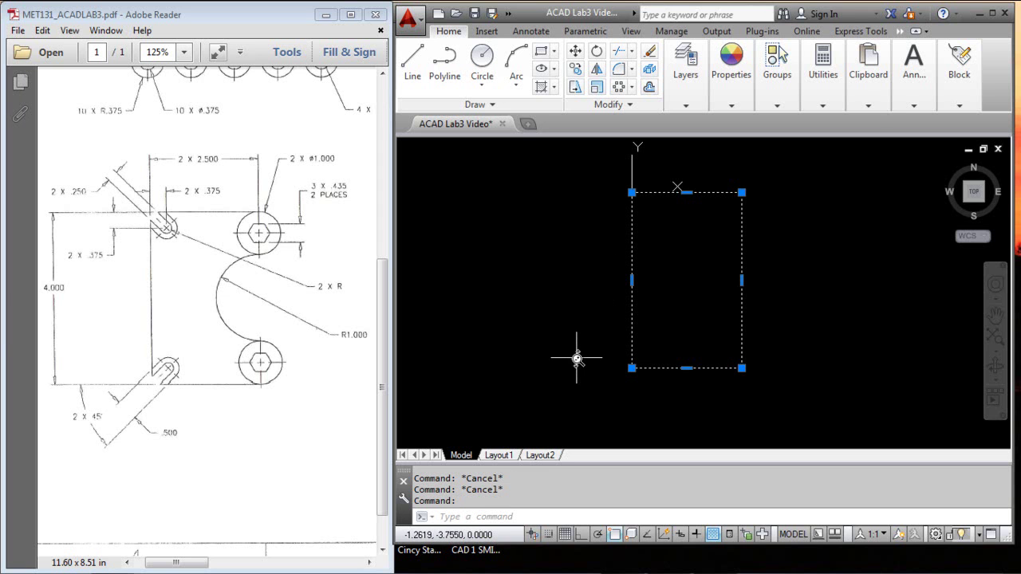
{"action": "key", "text": "Escape"}
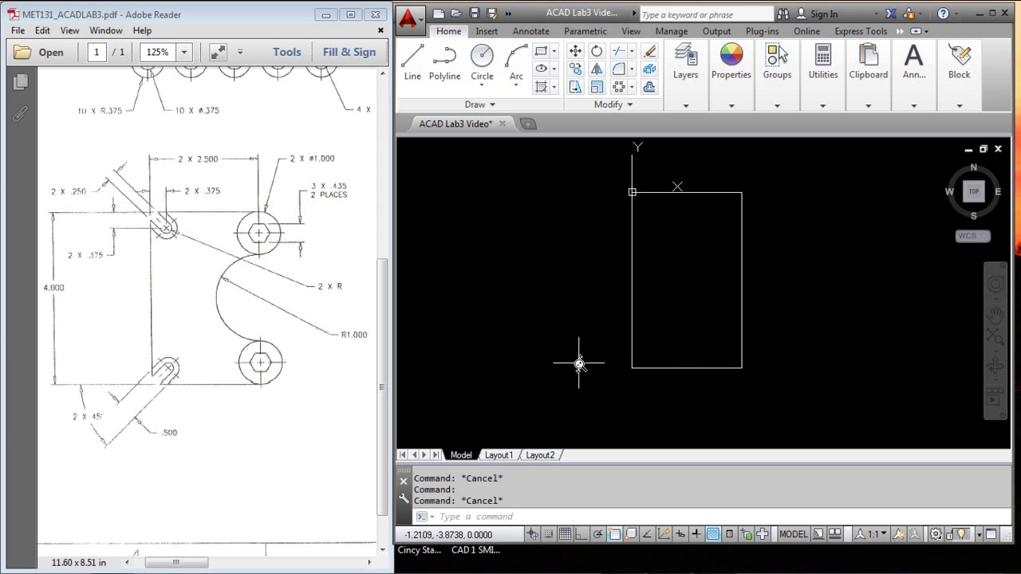
{"action": "type", "text": "1"}
{"action": "type", "text": "ist"}
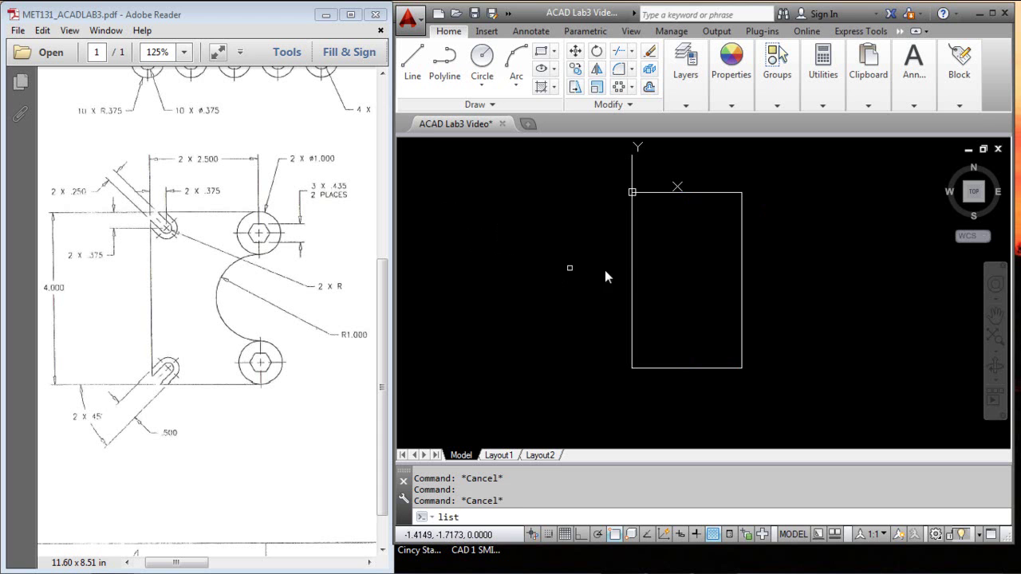
{"action": "key", "text": "Return"}
{"action": "left_click", "coordinate": [631, 250]}
{"action": "key", "text": "Return"}
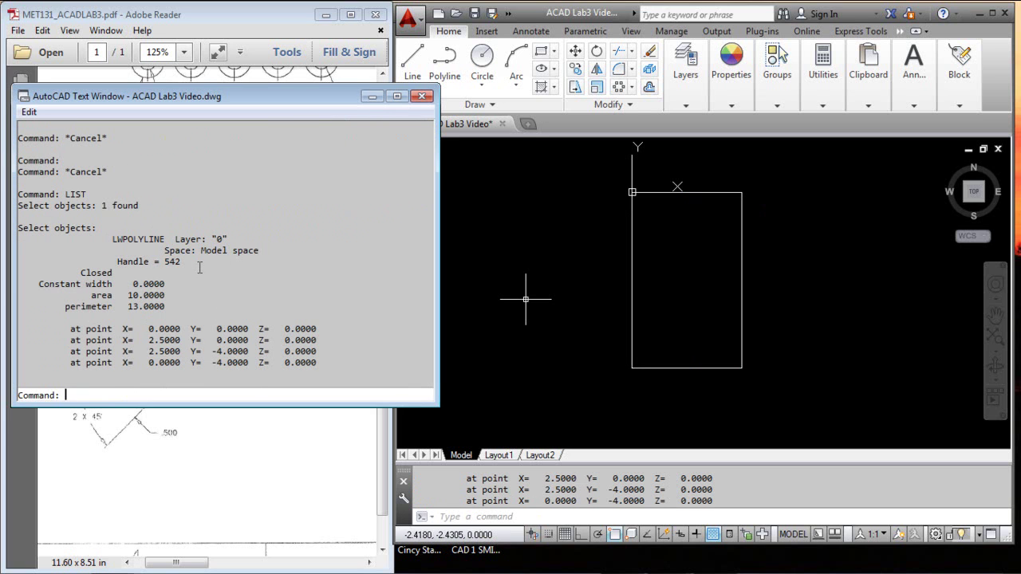
{"action": "key", "text": "Escape"}
{"action": "key", "text": "Escape"}
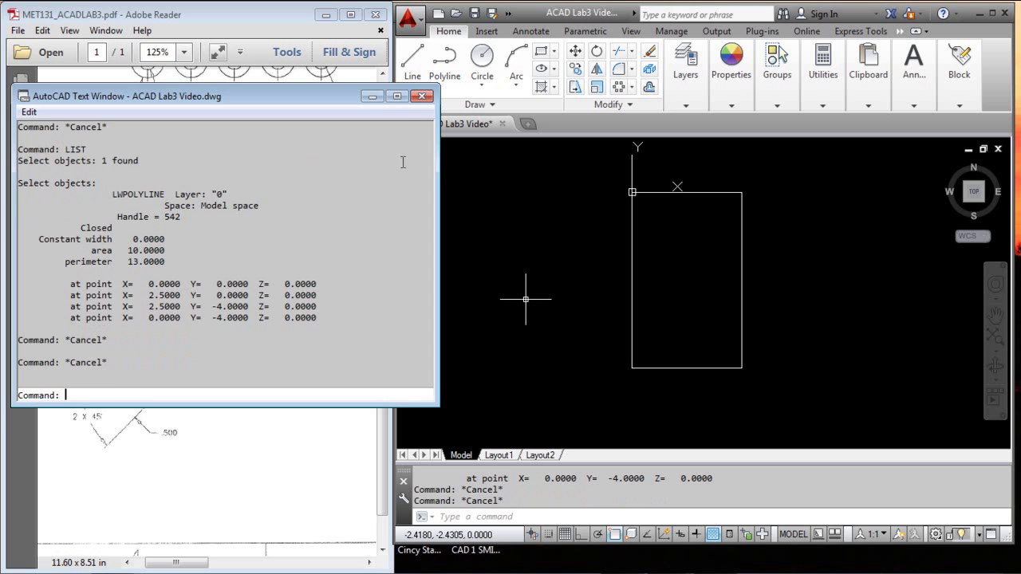
Step: Explode the rectangle into separate lines
{"action": "left_click", "coordinate": [422, 97]}
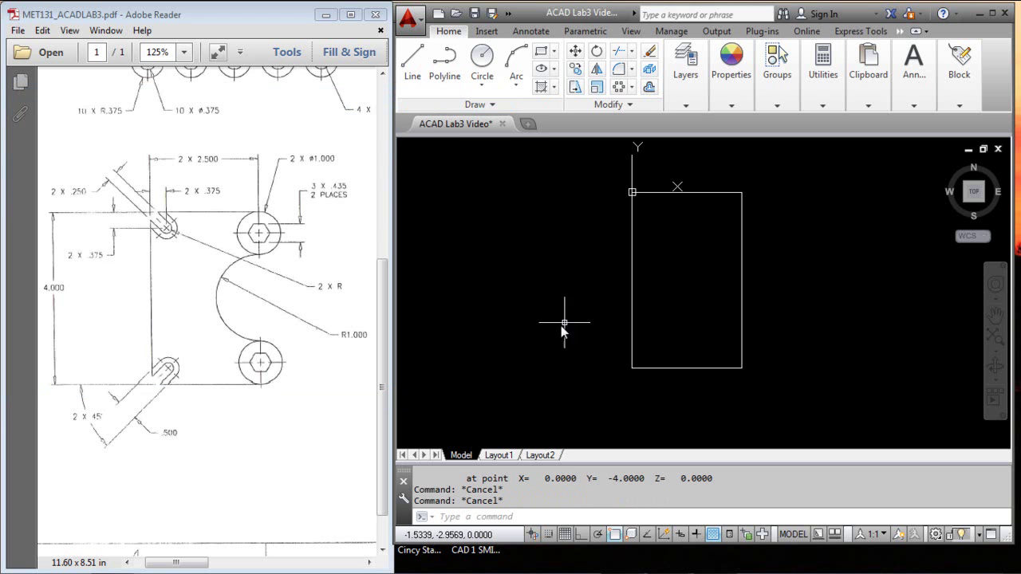
{"action": "left_click", "coordinate": [650, 72]}
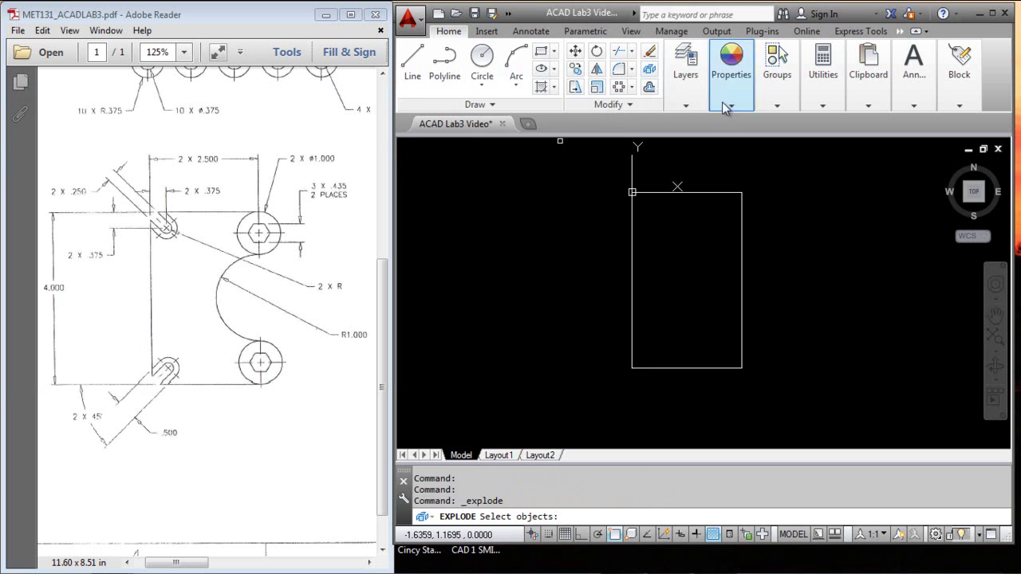
{"action": "left_click", "coordinate": [712, 192]}
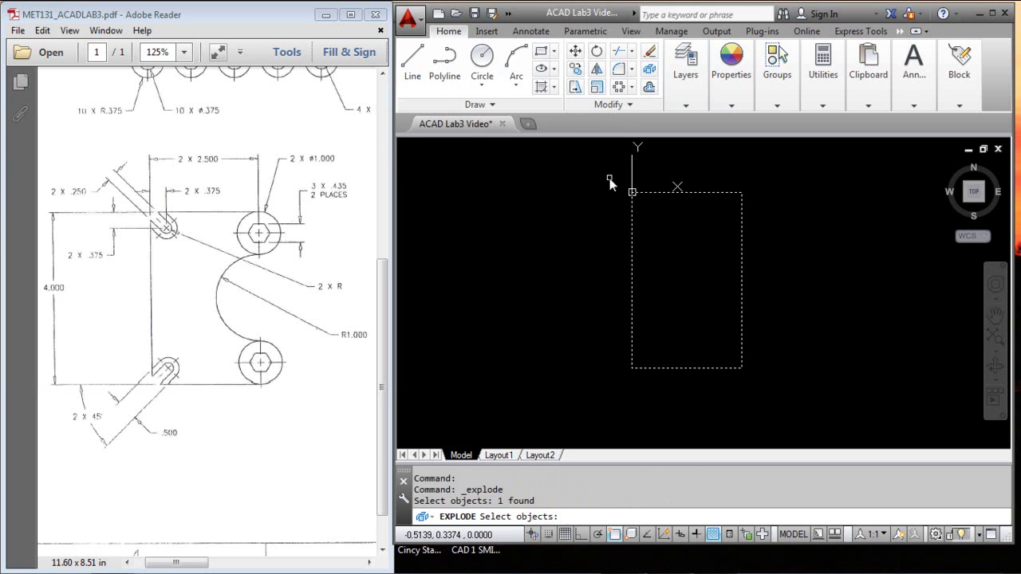
{"action": "key", "text": "Return"}
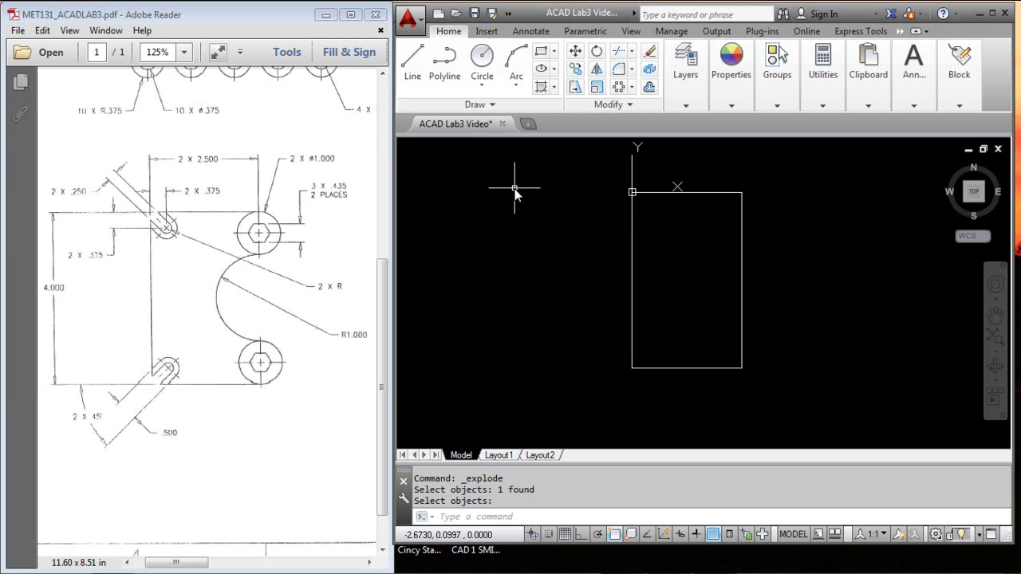
Step: LIST the top edge to confirm it is a 2.5-long line
{"action": "type", "text": "list"}
{"action": "key", "text": "Return"}
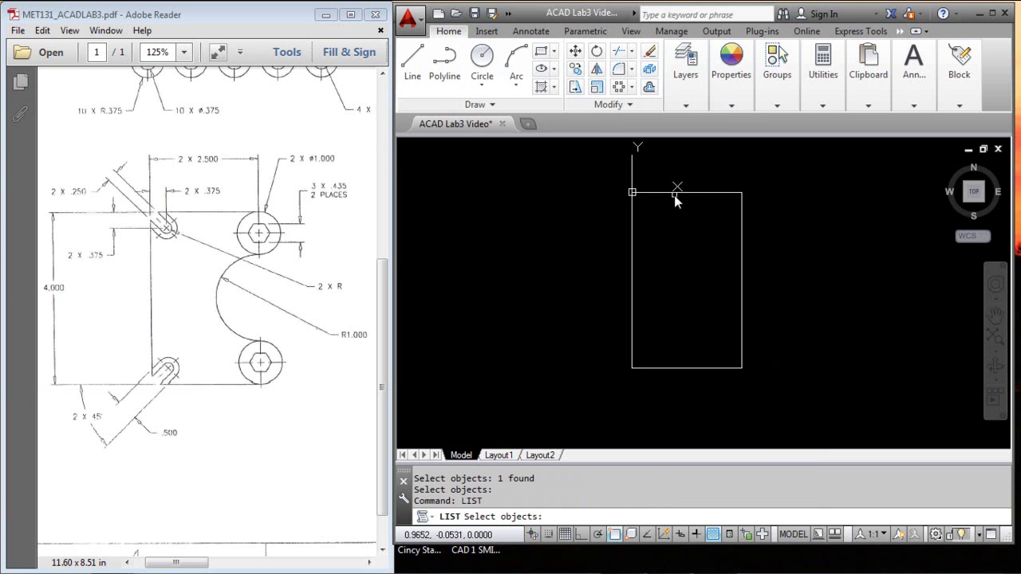
{"action": "left_click", "coordinate": [674, 193]}
{"action": "key", "text": "F2"}
{"action": "key", "text": "Return"}
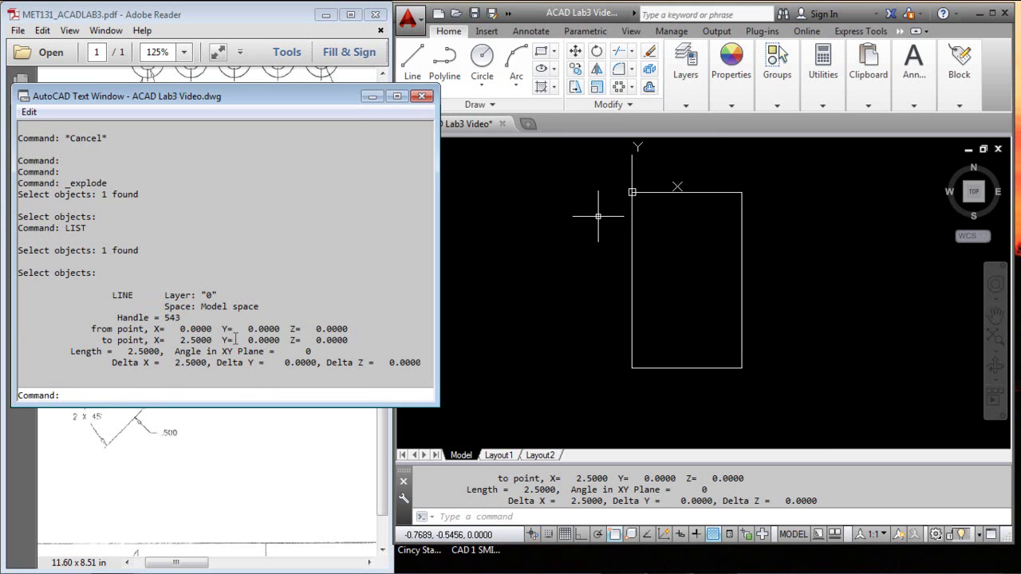
{"action": "left_click", "coordinate": [422, 96]}
{"action": "key", "text": "Escape"}
{"action": "key", "text": "Escape"}
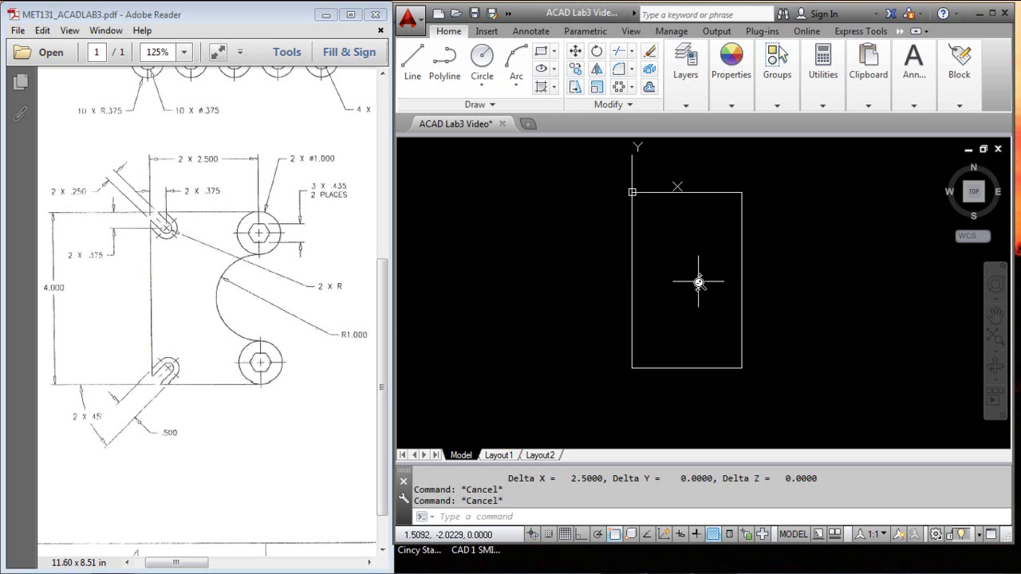
Step: Draw a circle centred @0,-.5 from the rectangle's top-right corner, passing through that corner
{"action": "middle_click_drag", "start_coordinate": [699, 282], "coordinate": [650, 285]}
{"action": "scroll", "coordinate": [650, 284], "scroll_direction": "up", "scroll_amount": 2}
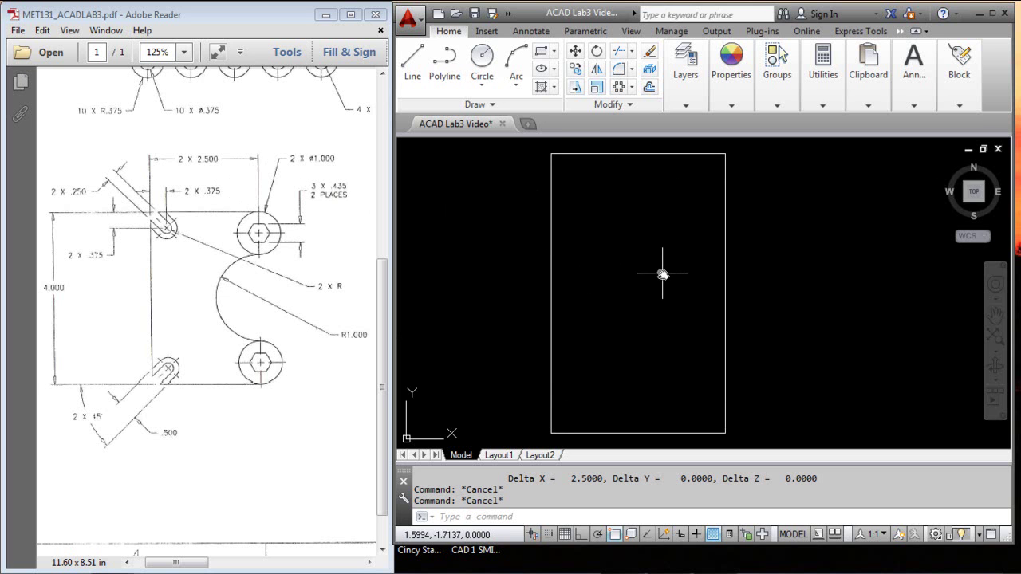
{"action": "left_click", "coordinate": [483, 64]}
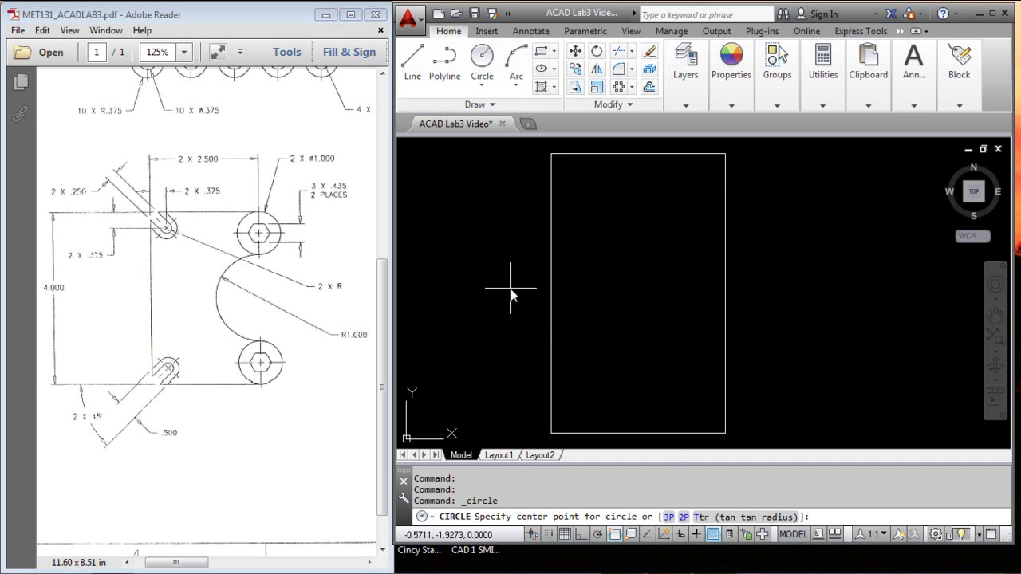
{"action": "right_click", "coordinate": [519, 256], "text": "shift"}
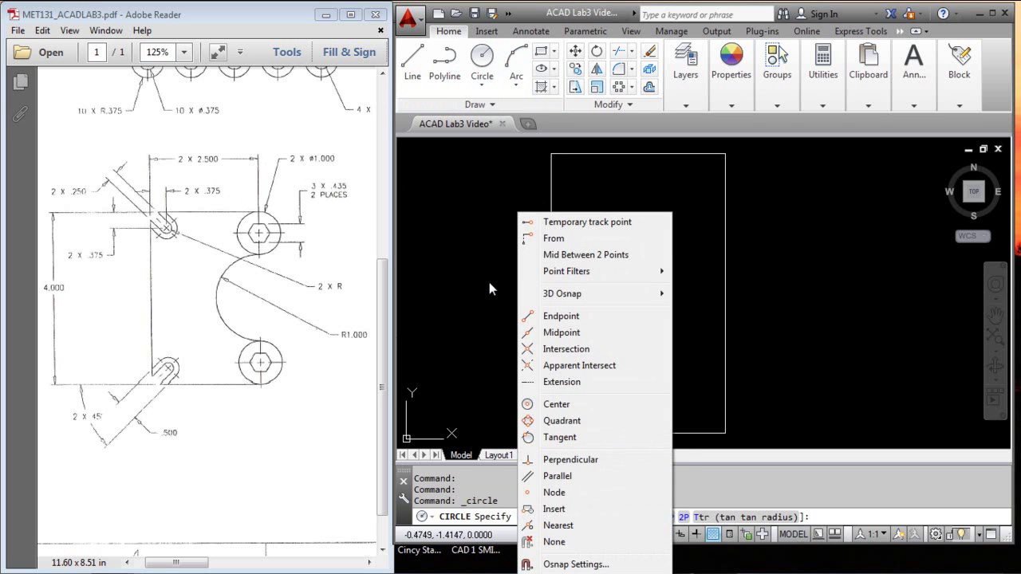
{"action": "left_click", "coordinate": [553, 238]}
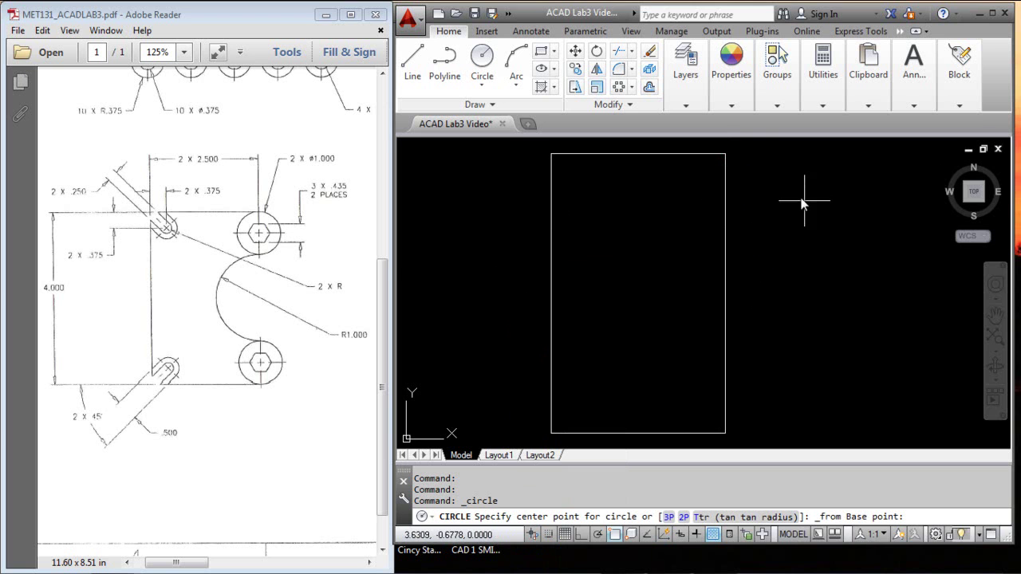
{"action": "left_click", "coordinate": [725, 154]}
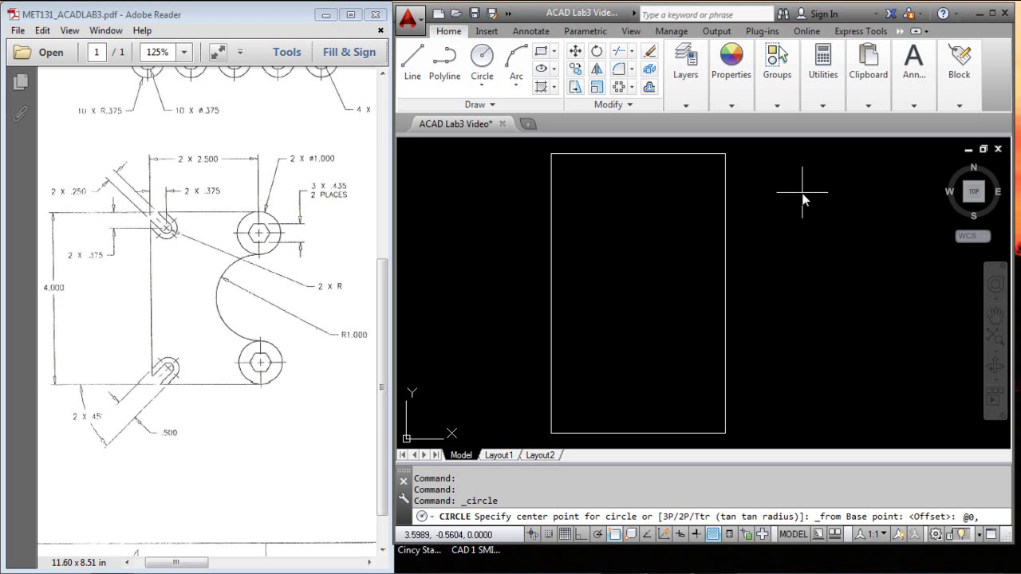
{"action": "key", "text": "Return"}
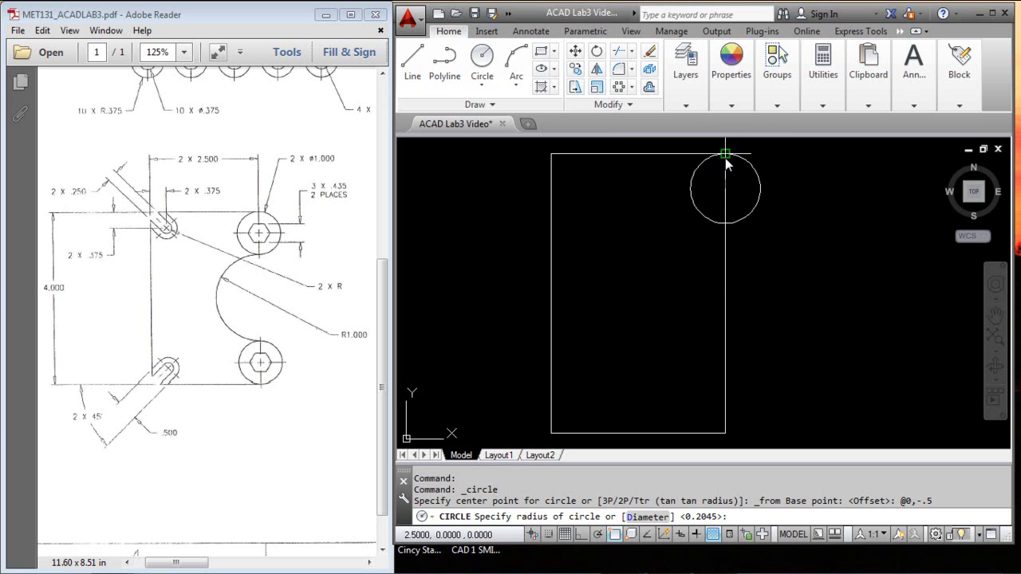
{"action": "left_click", "coordinate": [725, 154]}
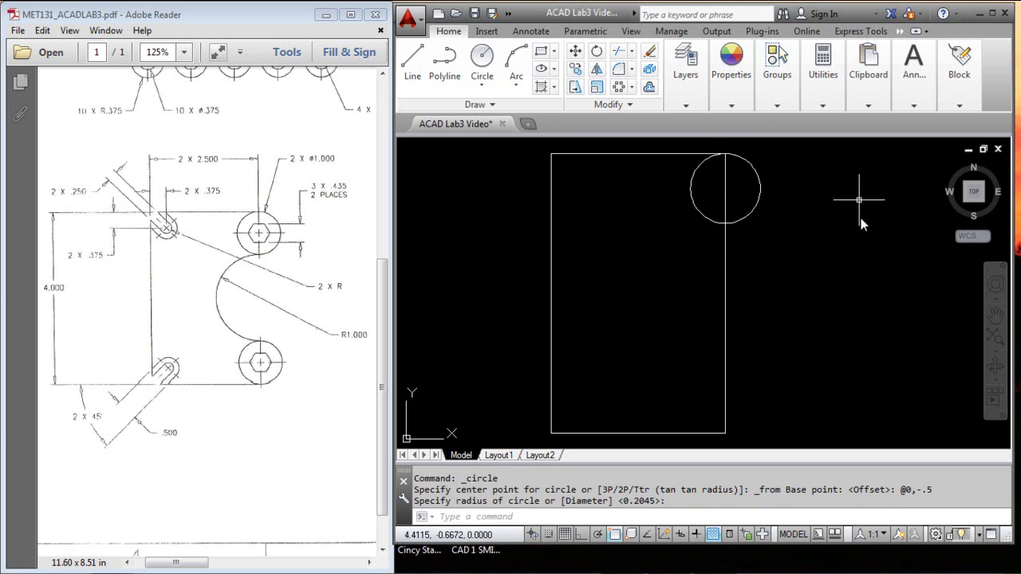
Step: LIST and select the circle to confirm centre 2.5,-0.5 and radius 0.5
{"action": "key", "text": "Escape"}
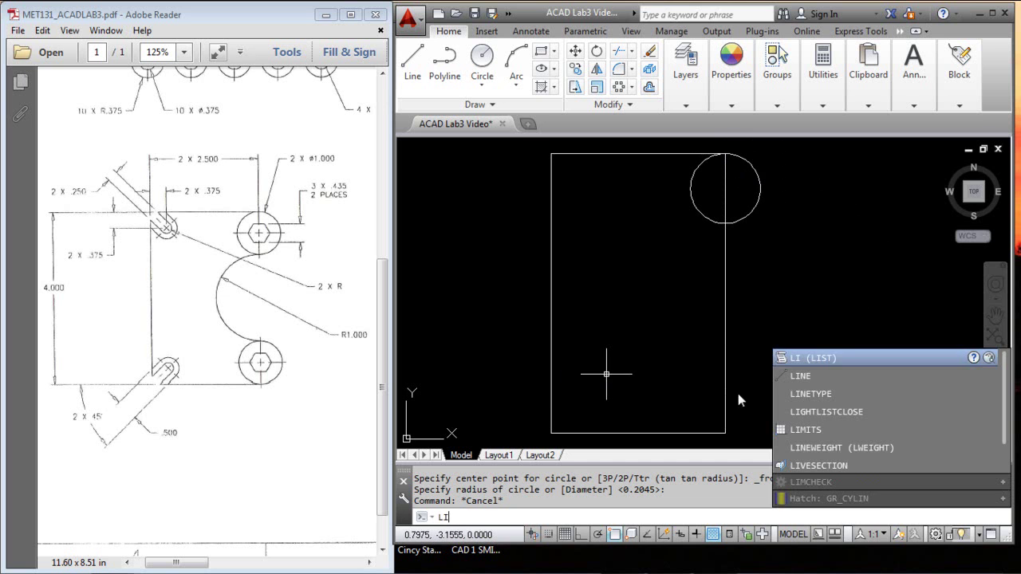
{"action": "key", "text": "Return"}
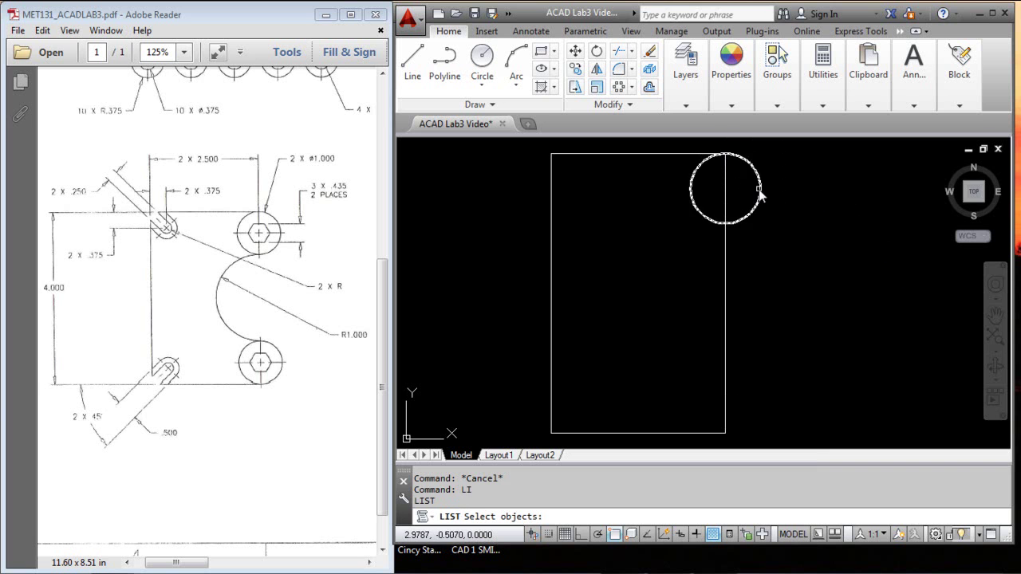
{"action": "left_click", "coordinate": [760, 196]}
{"action": "key", "text": "Return"}
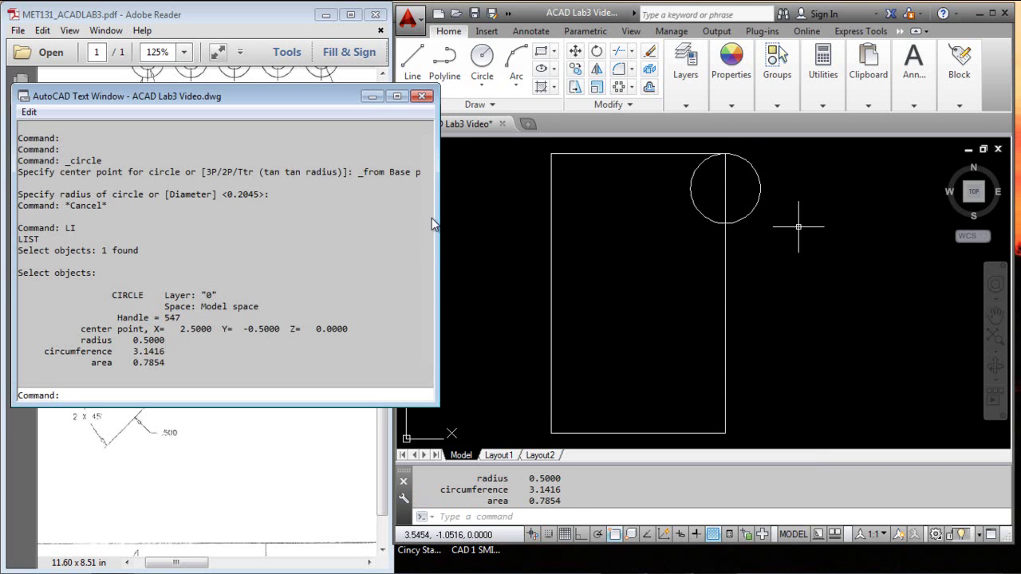
{"action": "left_click", "coordinate": [421, 96]}
{"action": "key", "text": "Escape"}
{"action": "key", "text": "Escape"}
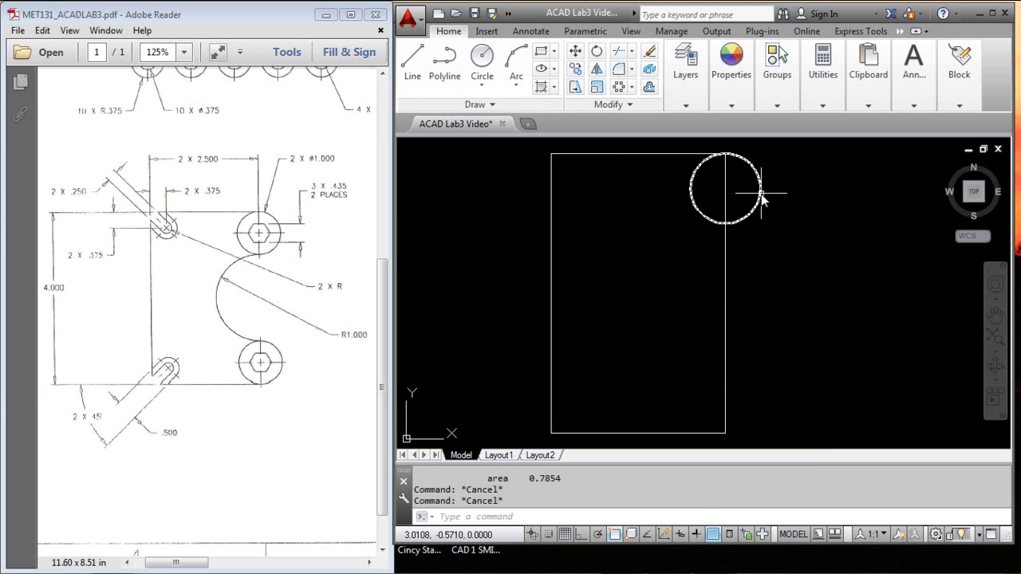
{"action": "left_click", "coordinate": [762, 195]}
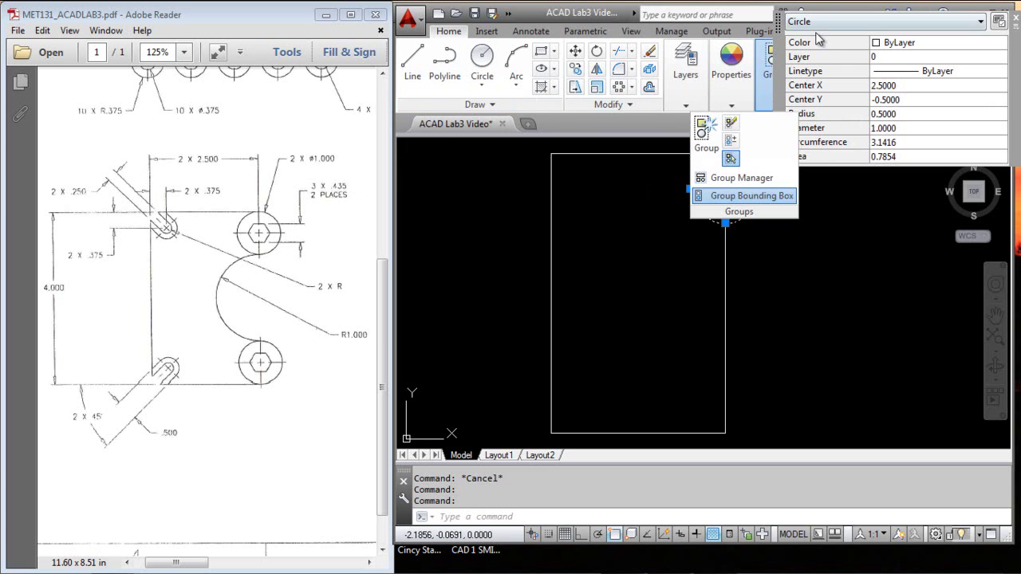
{"action": "left_click", "coordinate": [1017, 20]}
{"action": "key", "text": "Escape"}
{"action": "key", "text": "Escape"}
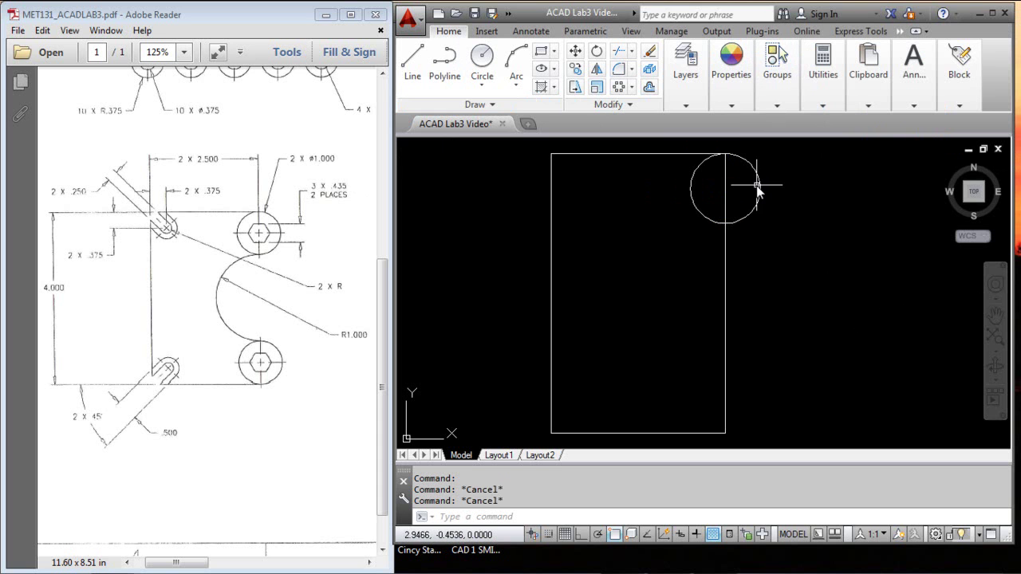
{"action": "left_click", "coordinate": [758, 188]}
{"action": "right_click", "coordinate": [759, 188]}
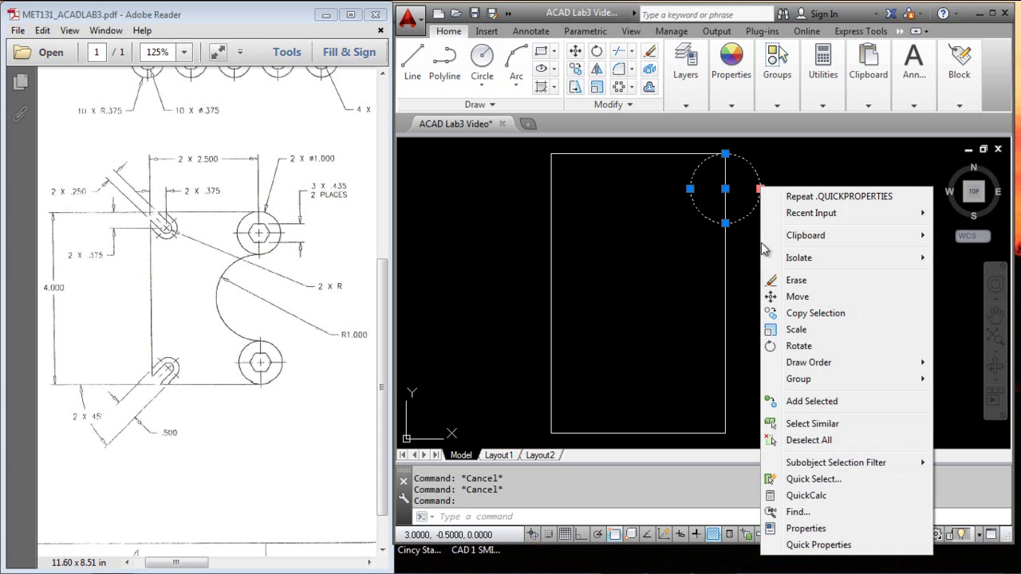
{"action": "left_click", "coordinate": [827, 532]}
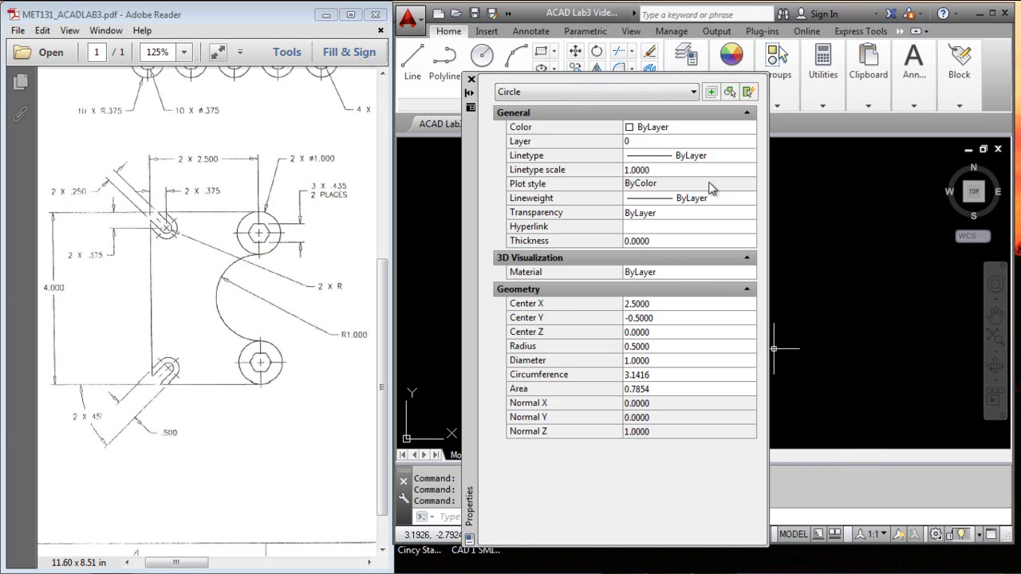
{"action": "left_click", "coordinate": [732, 130]}
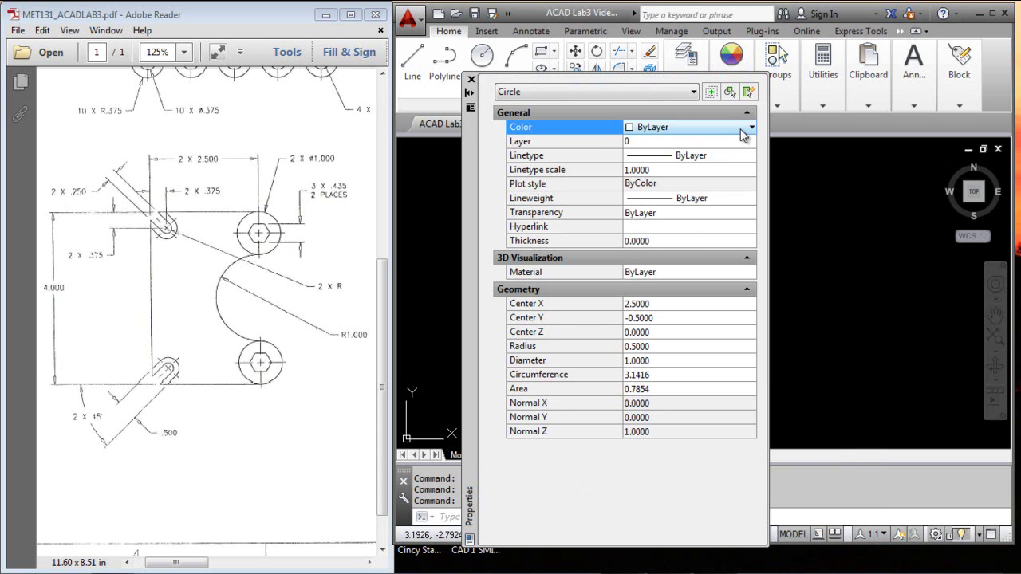
{"action": "left_click", "coordinate": [750, 127]}
{"action": "left_click", "coordinate": [673, 173]}
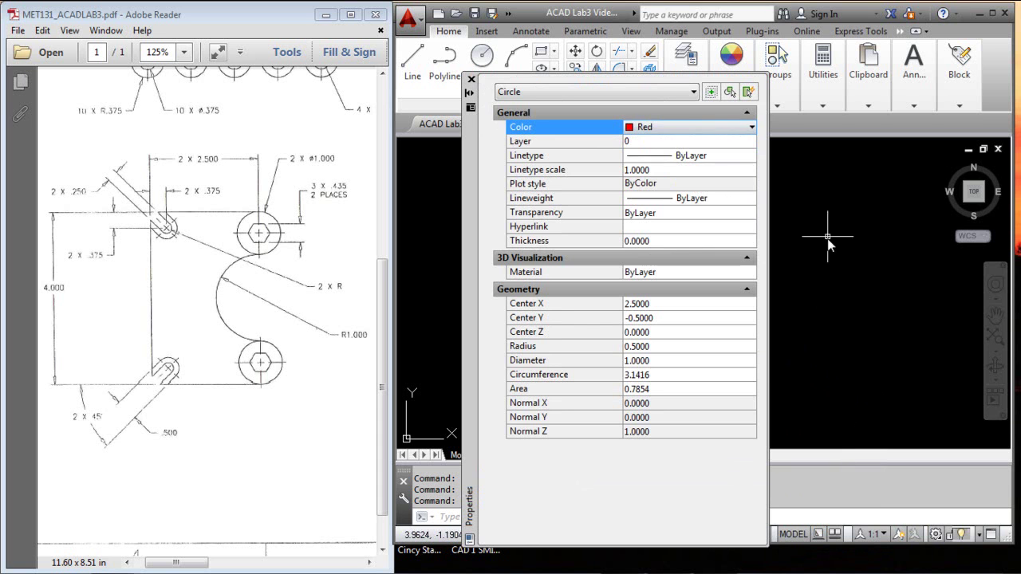
{"action": "key", "text": "Escape"}
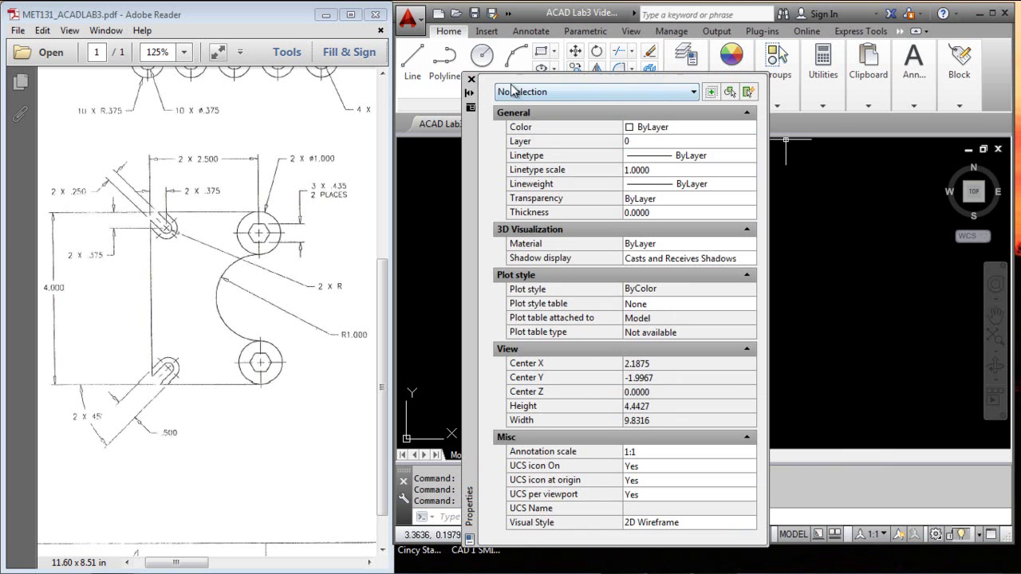
{"action": "left_click", "coordinate": [471, 79]}
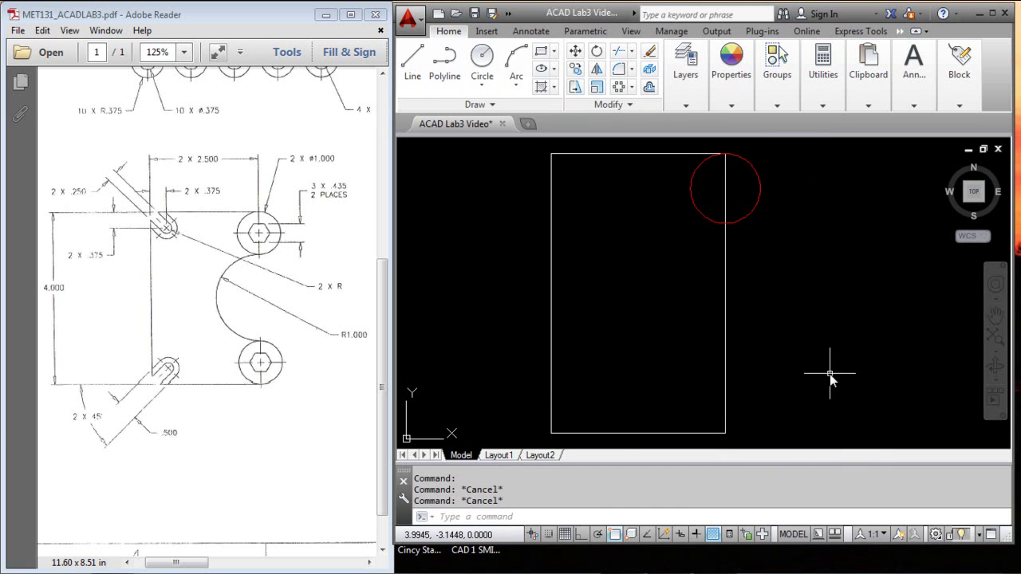
{"action": "left_click", "coordinate": [760, 182]}
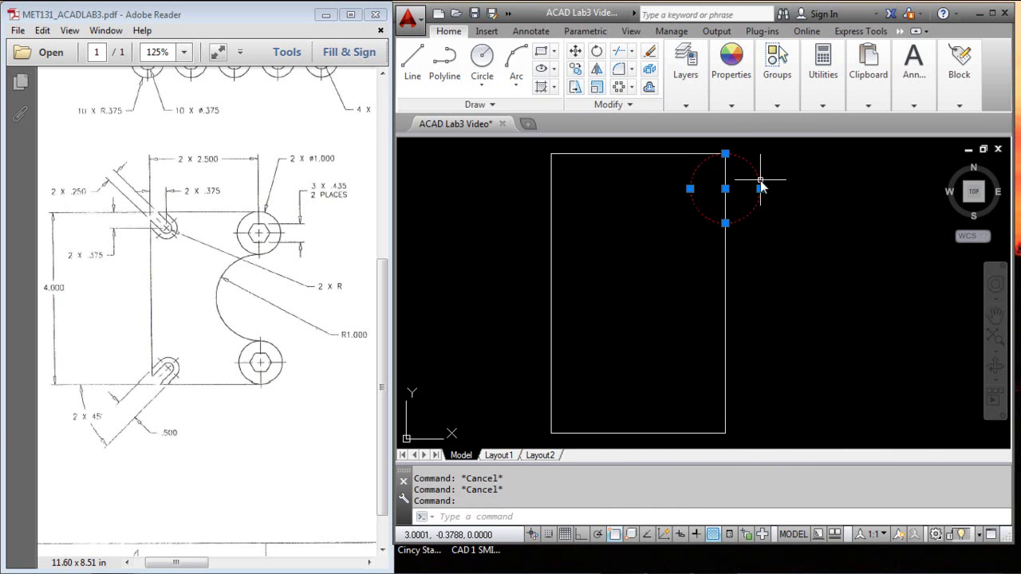
{"action": "right_click", "coordinate": [762, 187]}
{"action": "left_click", "coordinate": [798, 522]}
{"action": "left_click", "coordinate": [727, 129]}
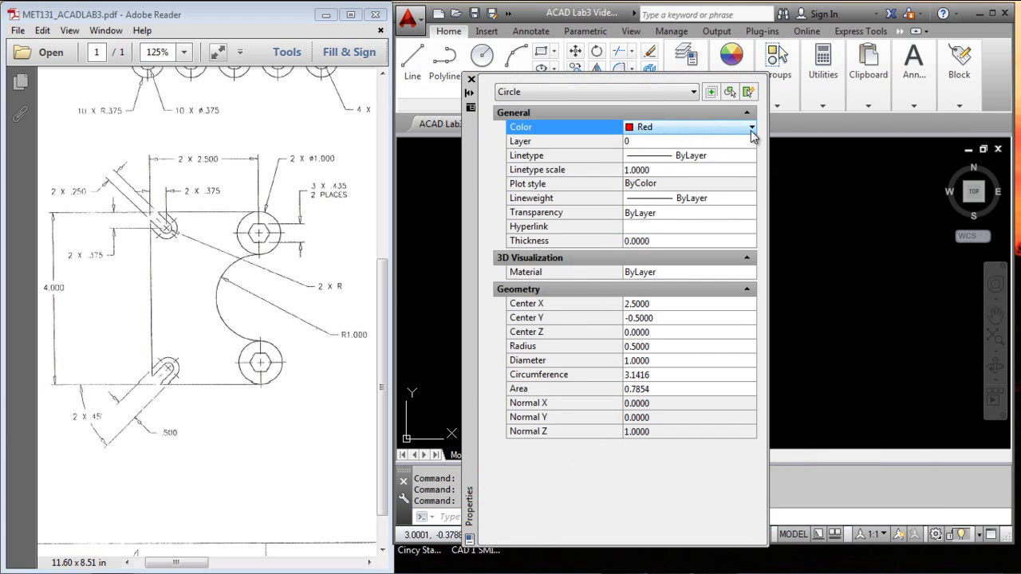
{"action": "left_click", "coordinate": [752, 130]}
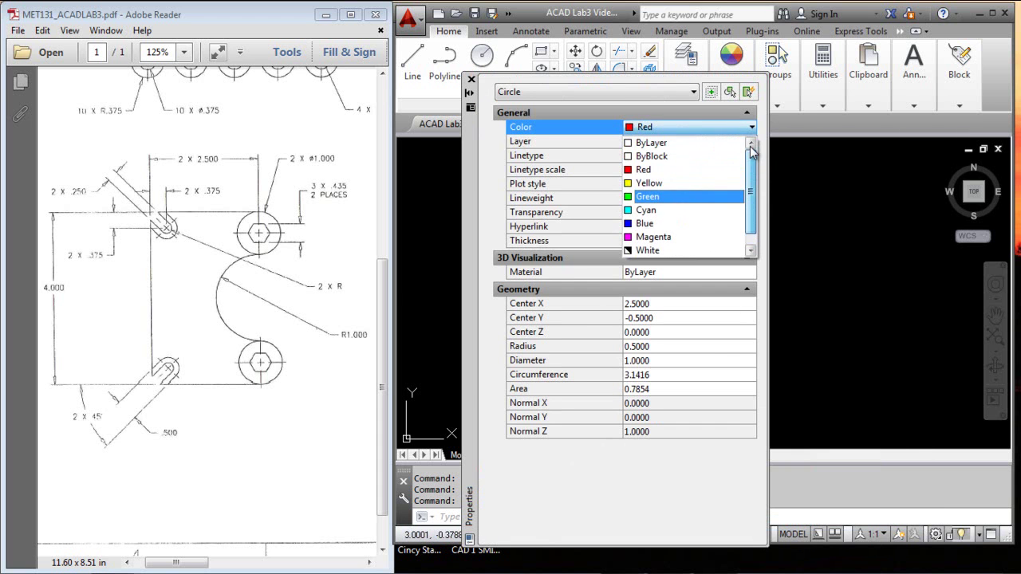
{"action": "left_click", "coordinate": [680, 143]}
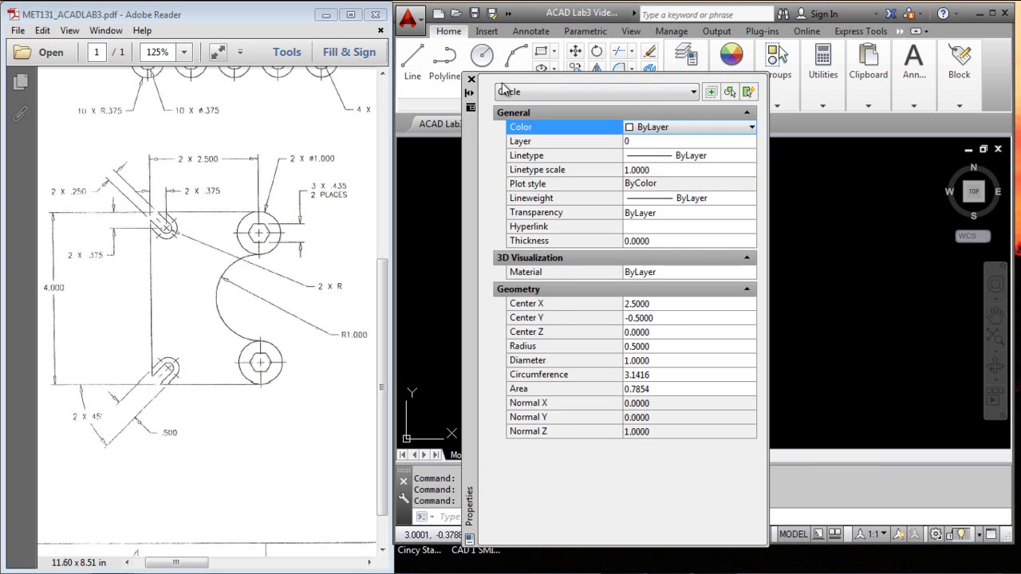
{"action": "left_click", "coordinate": [472, 80]}
{"action": "key", "text": "Escape"}
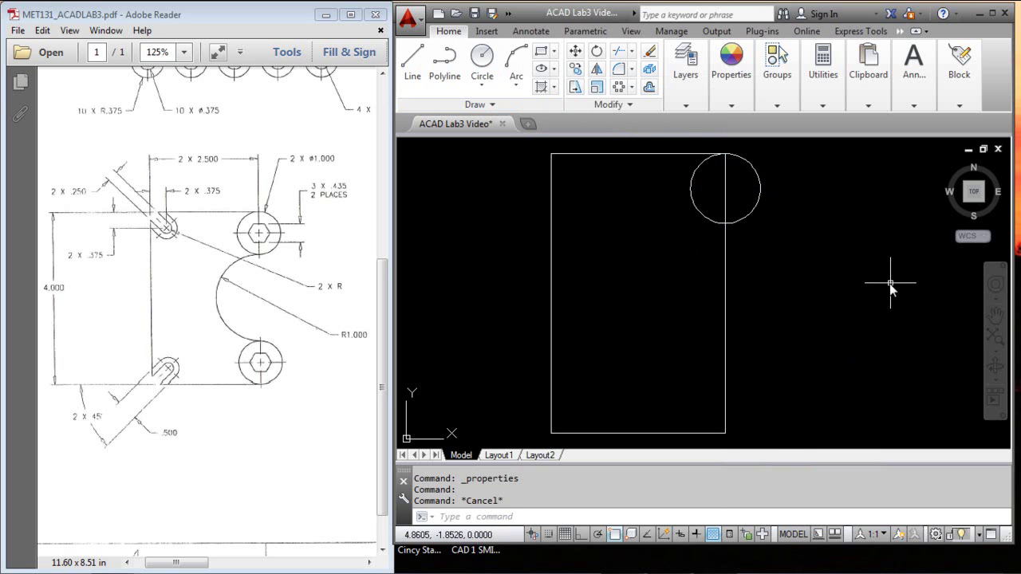
{"action": "left_click", "coordinate": [482, 60]}
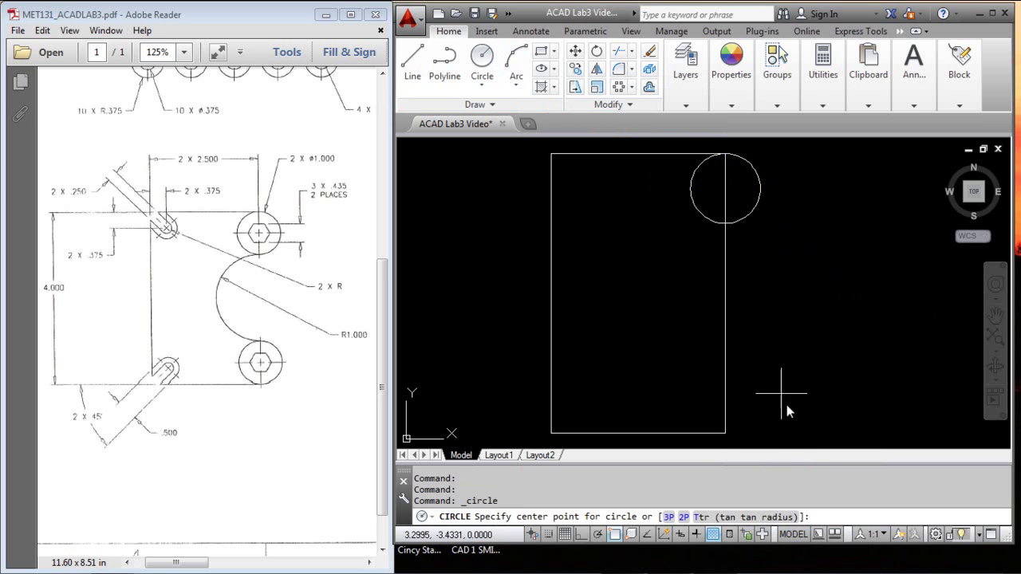
{"action": "left_click", "coordinate": [725, 434]}
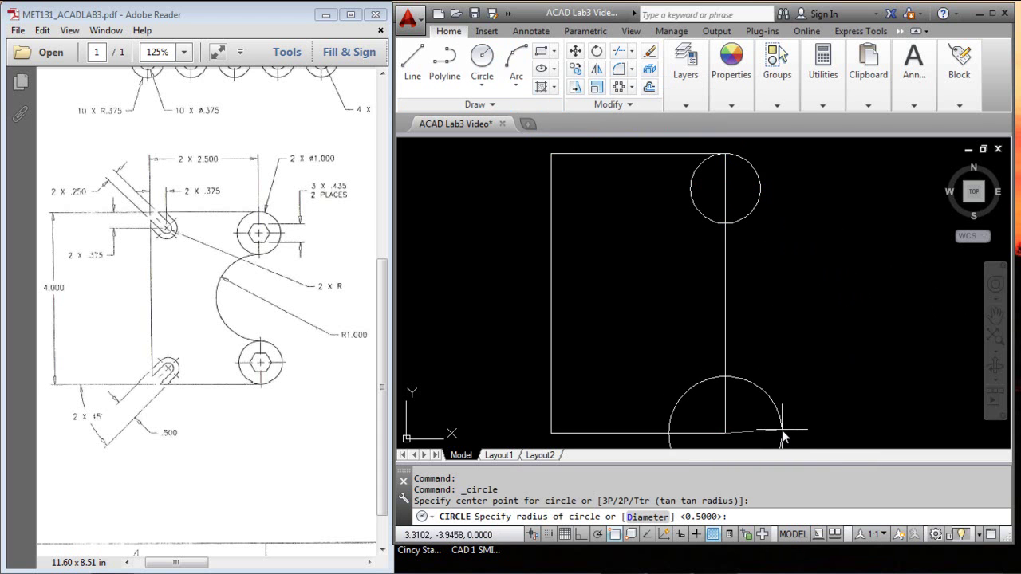
{"action": "key", "text": "Escape"}
{"action": "left_click", "coordinate": [475, 57]}
{"action": "right_click", "coordinate": [849, 252], "text": "shift"}
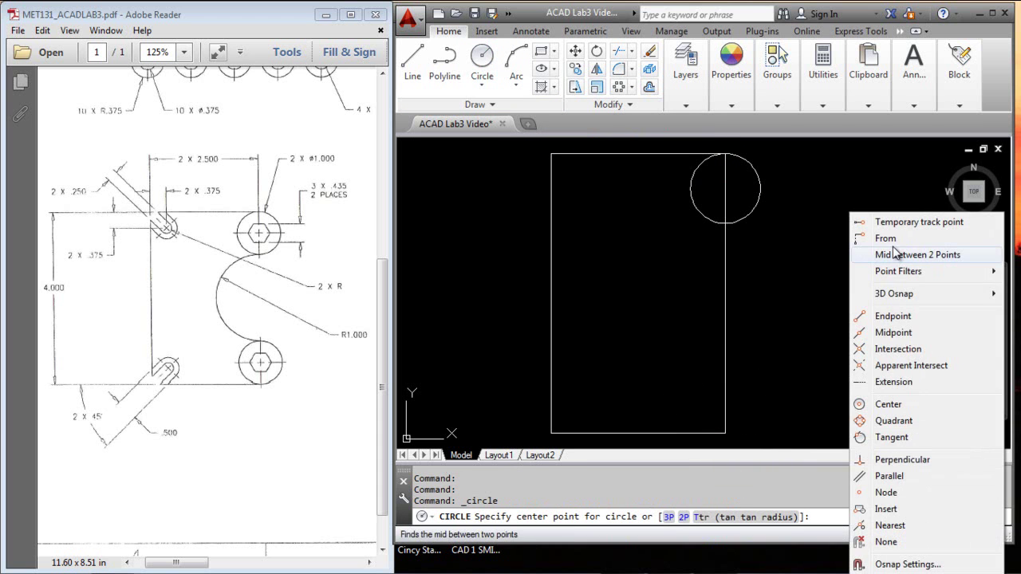
{"action": "left_click", "coordinate": [884, 239]}
{"action": "left_click", "coordinate": [725, 434]}
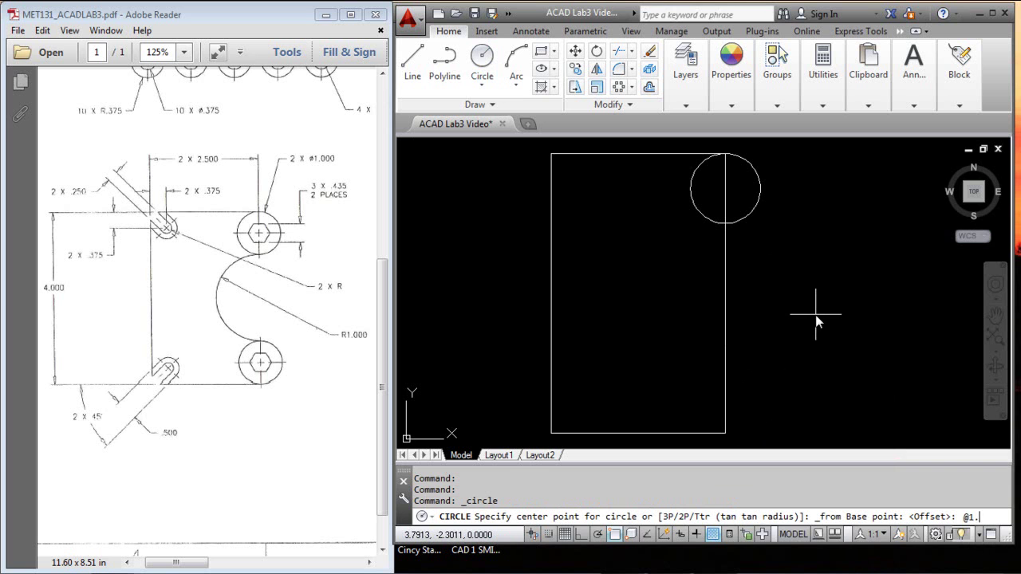
{"action": "key", "text": "Return"}
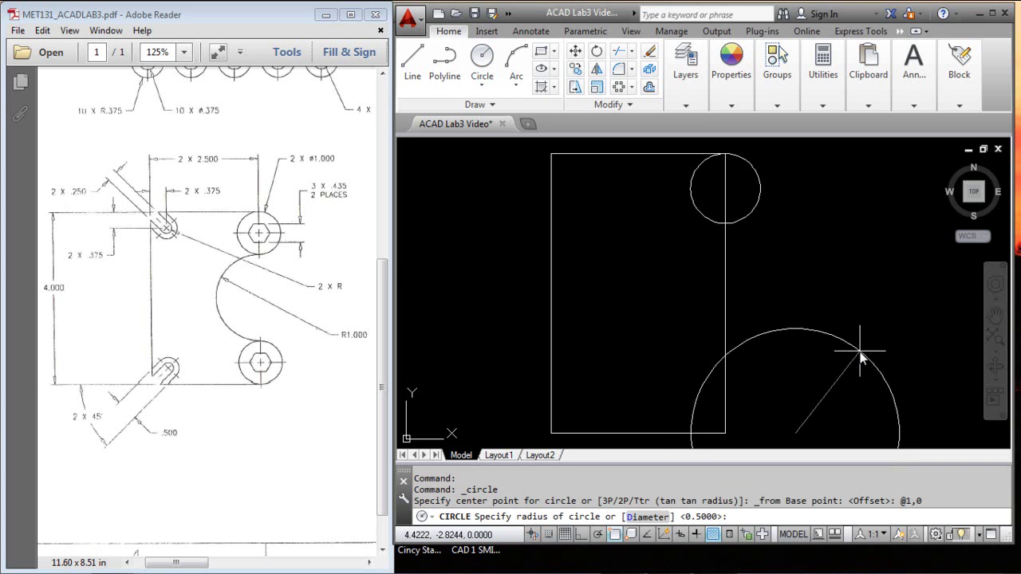
{"action": "left_click", "coordinate": [726, 434]}
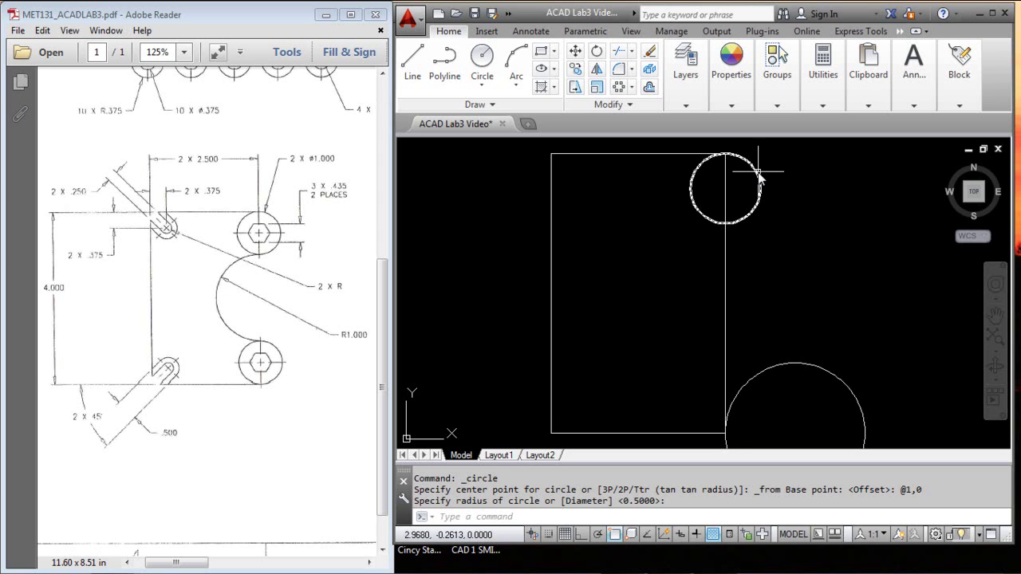
{"action": "left_click", "coordinate": [827, 372]}
{"action": "key", "text": "Delete"}
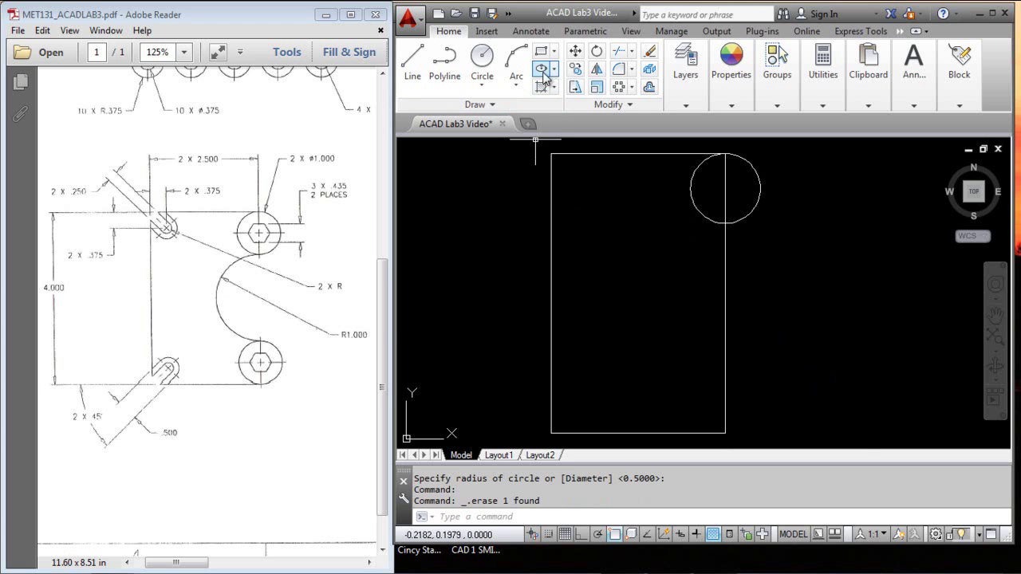
Step: Draw a 6-sided polygon at the circle's centre, circumscribed with radius .2175
{"action": "left_click", "coordinate": [555, 52]}
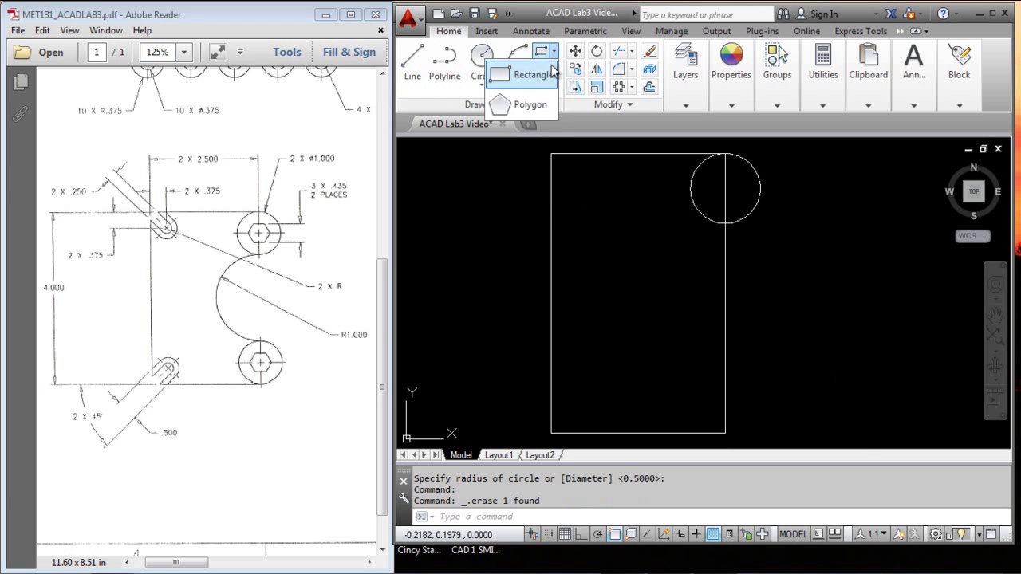
{"action": "left_click", "coordinate": [528, 119]}
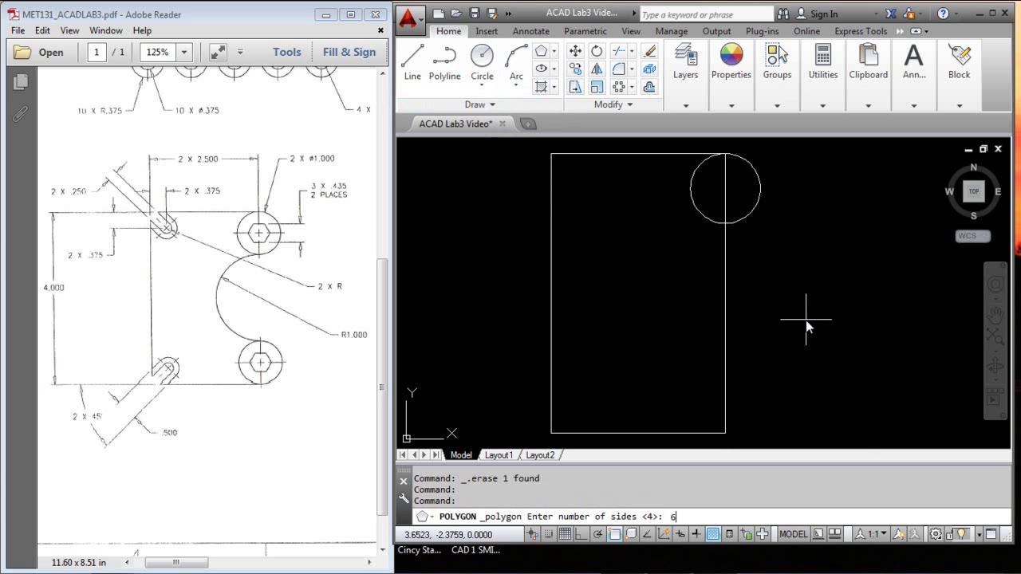
{"action": "type", "text": "6"}
{"action": "key", "text": "Return"}
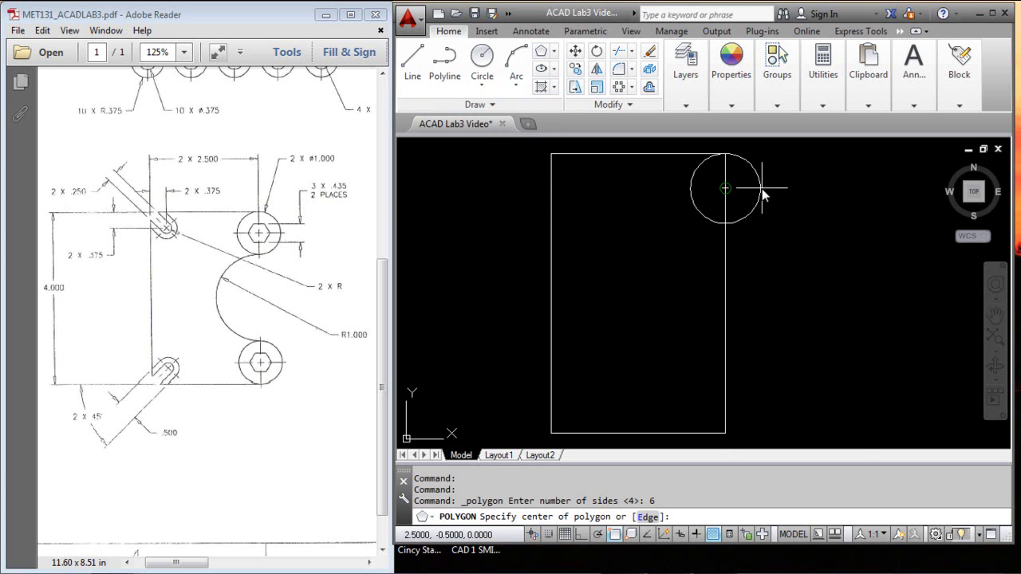
{"action": "left_click", "coordinate": [687, 191]}
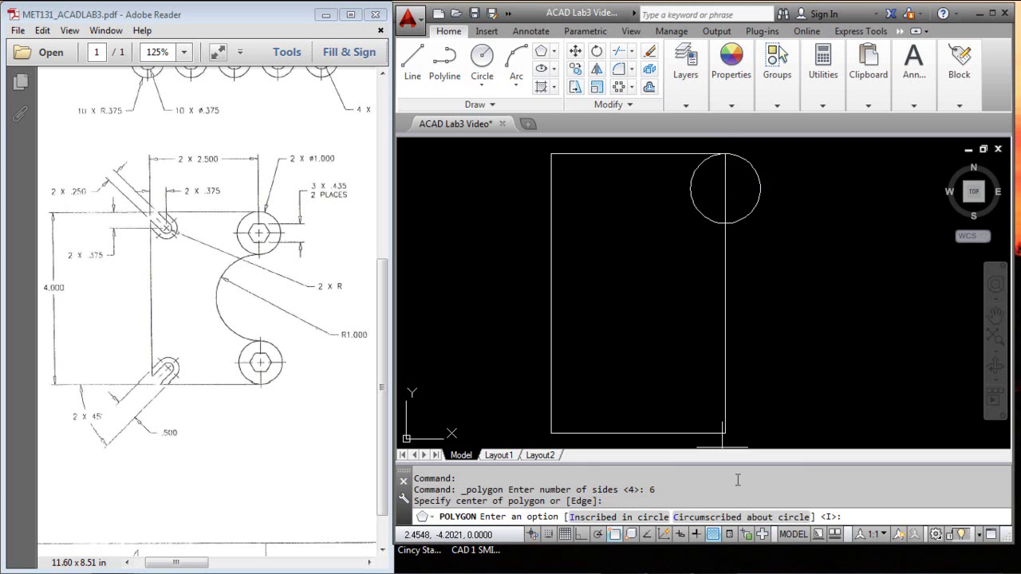
{"action": "left_click", "coordinate": [694, 516]}
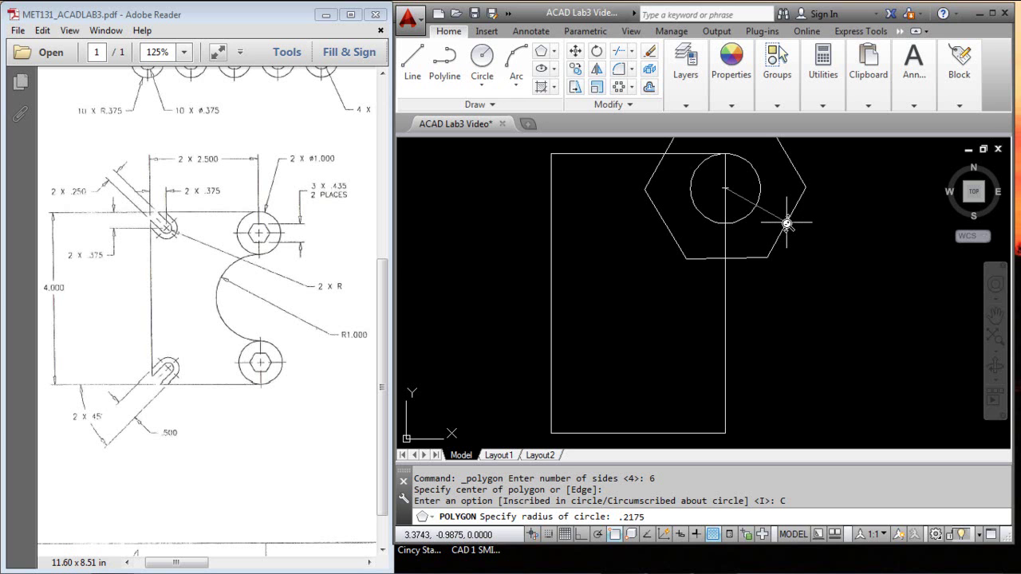
{"action": "key", "text": "Return"}
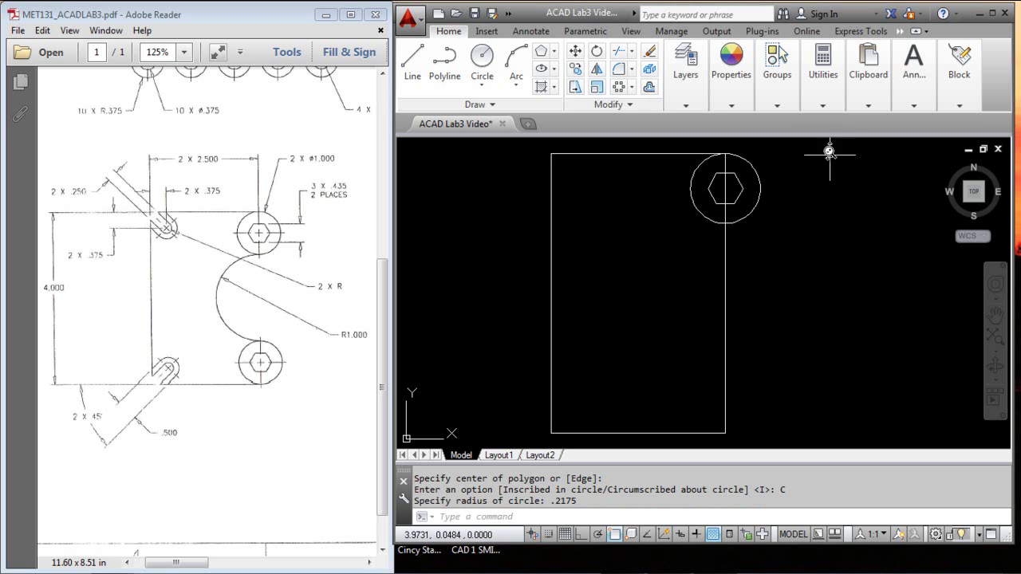
Step: Measure the hexagon from its top-right to bottom-right vertex, reading 0.4350
{"action": "left_click", "coordinate": [825, 102]}
{"action": "left_click", "coordinate": [793, 136]}
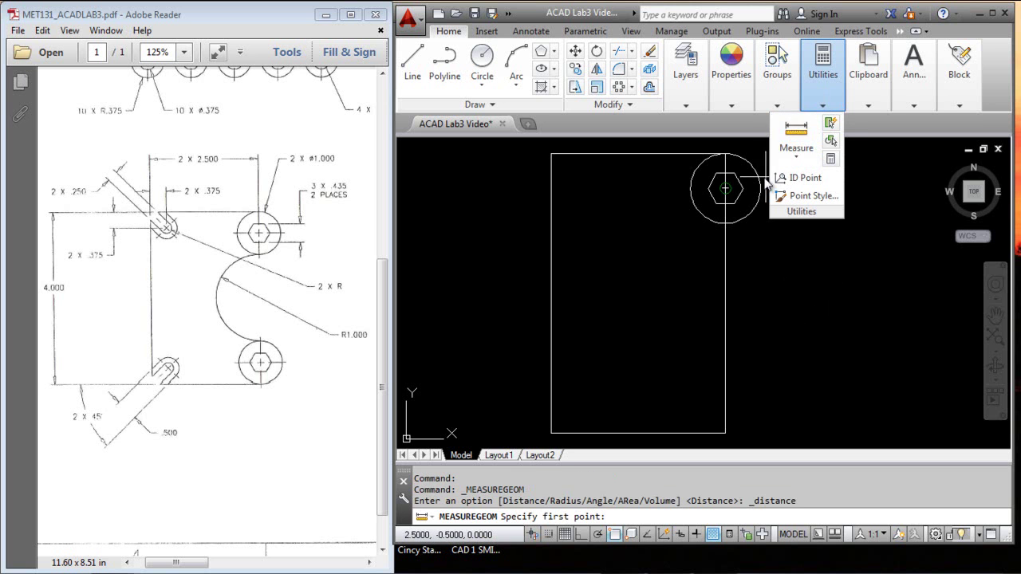
{"action": "left_click", "coordinate": [734, 175]}
{"action": "left_click", "coordinate": [734, 205]}
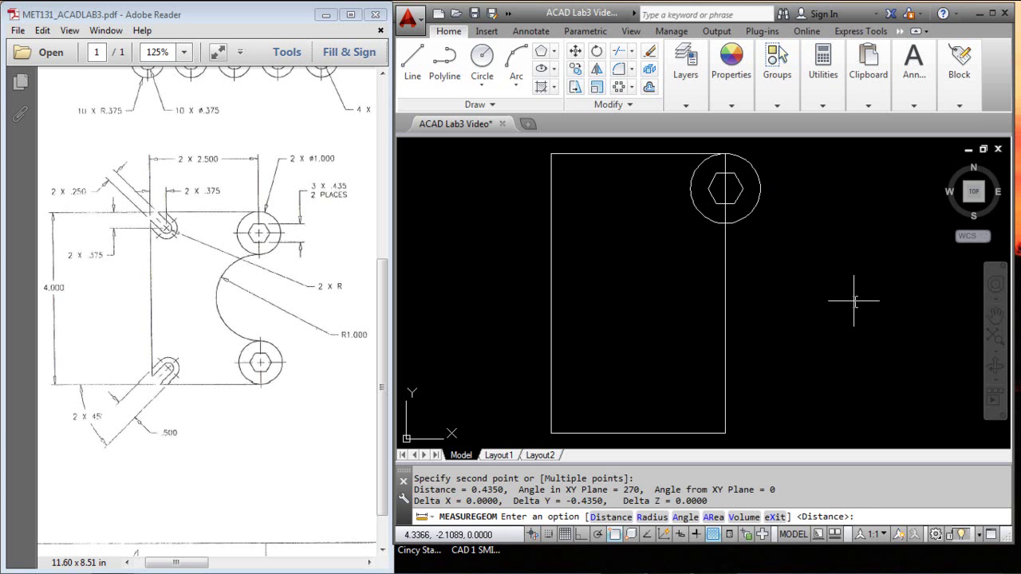
{"action": "key", "text": "Escape"}
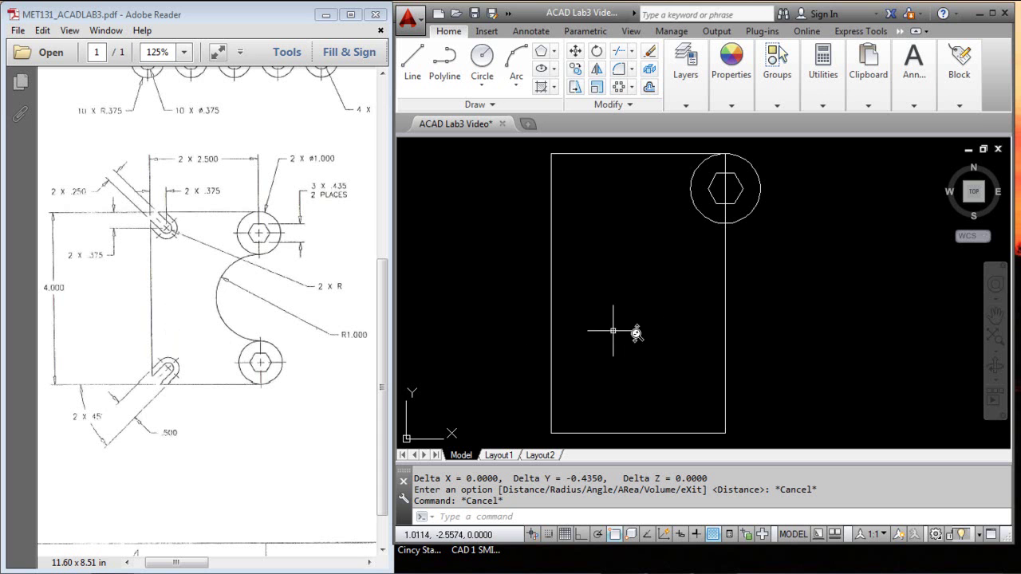
Step: Draw a 0.5-diameter circle centred @.375,.375 from the rectangle's lower-left corner
{"action": "left_click", "coordinate": [482, 57]}
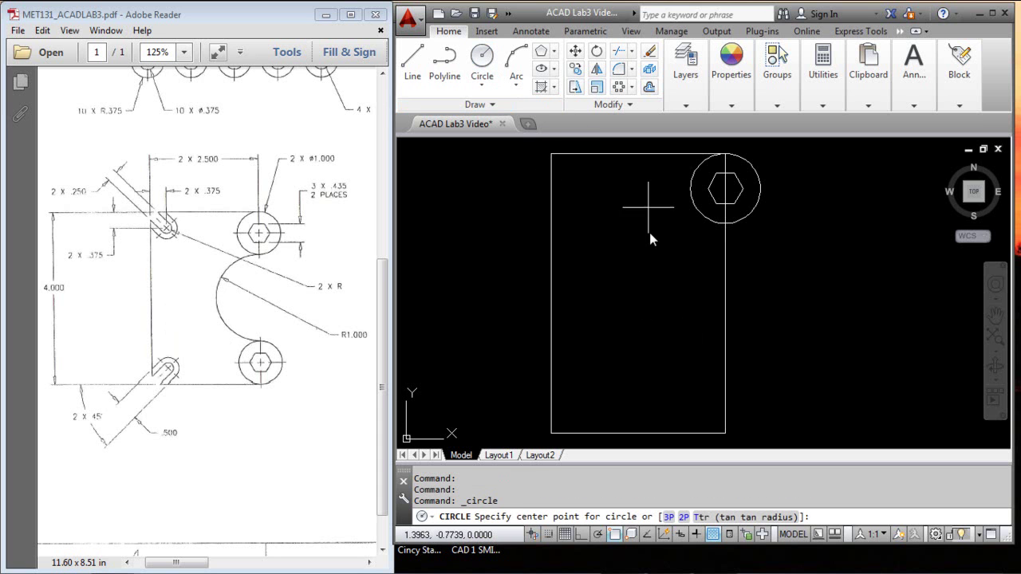
{"action": "right_click", "coordinate": [637, 373], "text": "shift"}
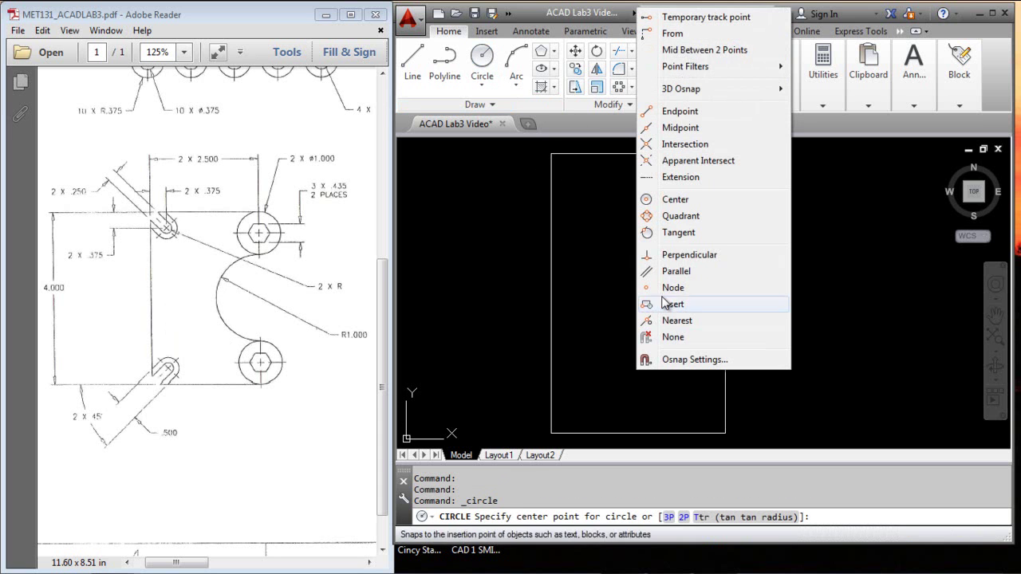
{"action": "left_click", "coordinate": [674, 34]}
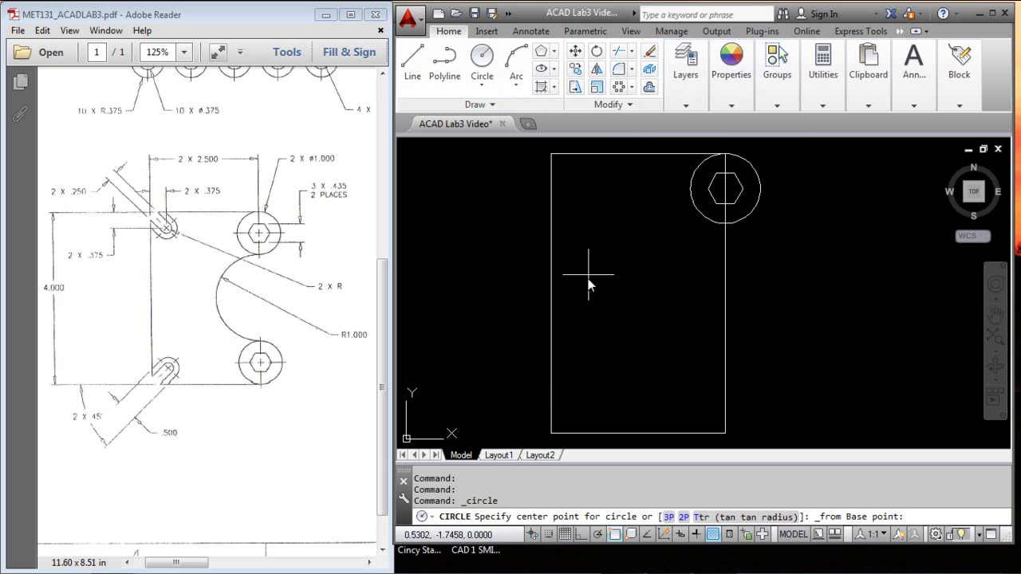
{"action": "left_click", "coordinate": [557, 427]}
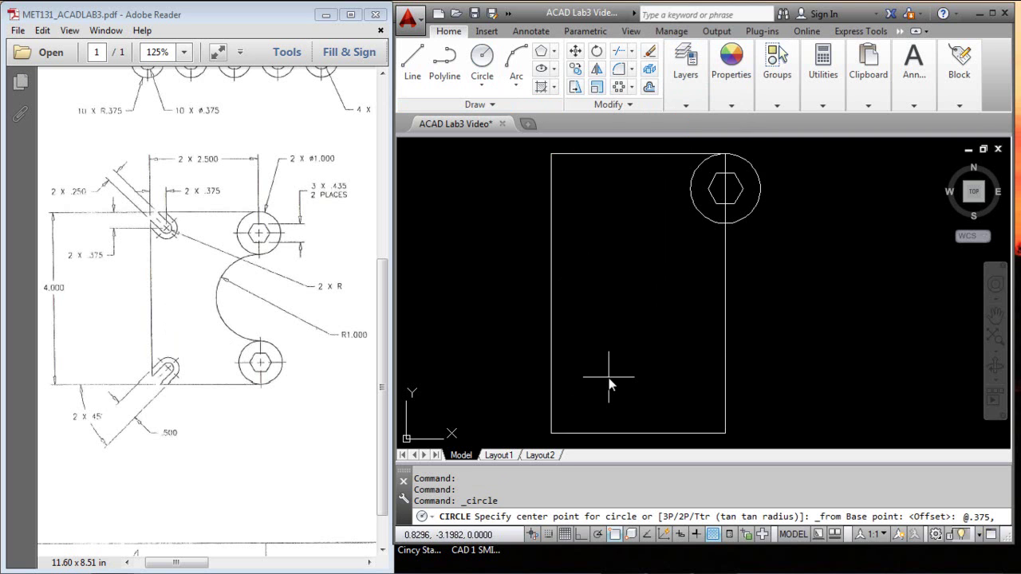
{"action": "type", "text": "@.375,.375"}
{"action": "key", "text": "Return"}
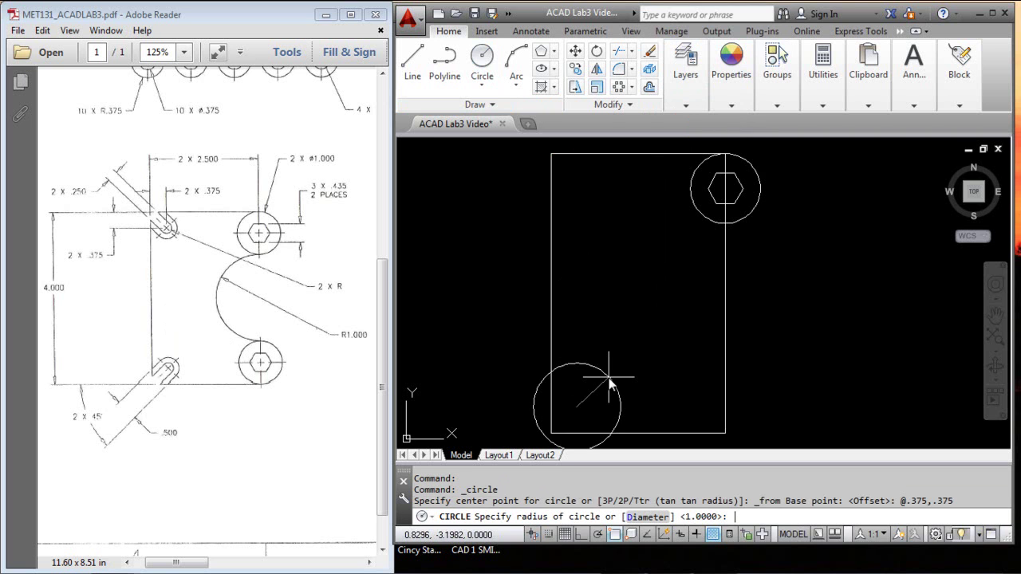
{"action": "type", "text": "d"}
{"action": "key", "text": "Return"}
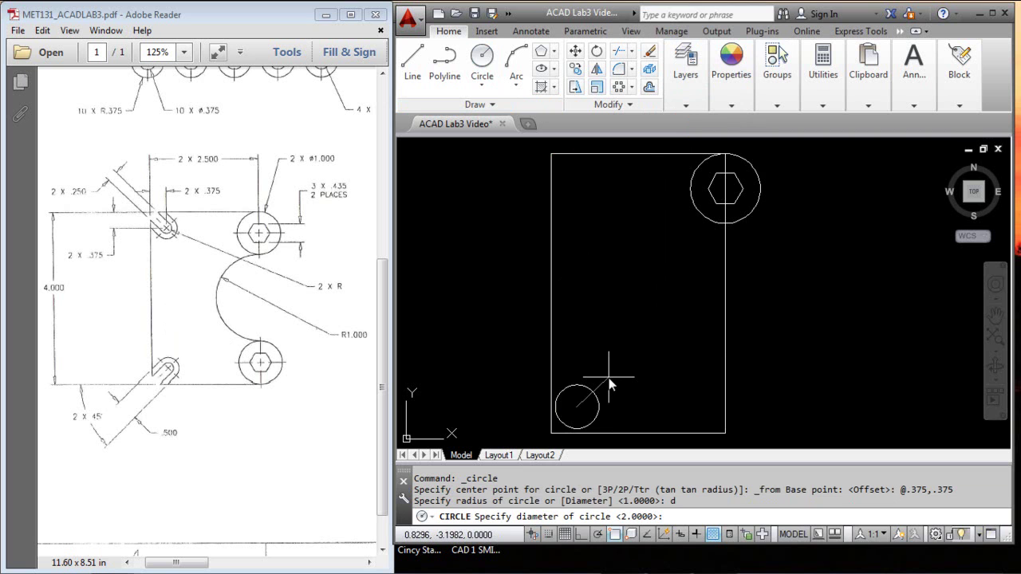
{"action": "type", "text": ".5"}
{"action": "key", "text": "Return"}
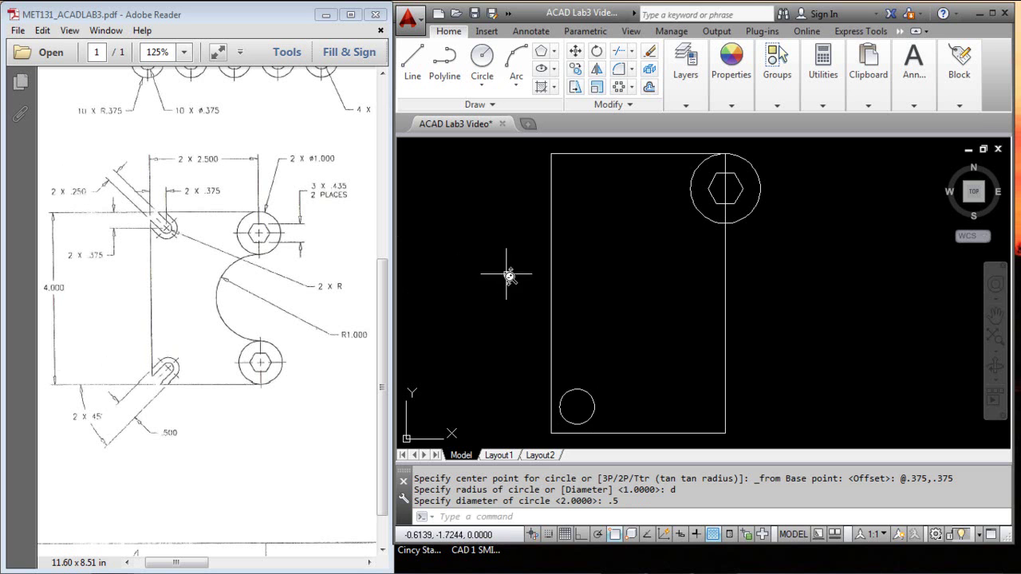
Step: Add a concentric 0.25-diameter circle at the same centre
{"action": "key", "text": "Return"}
{"action": "left_click", "coordinate": [587, 395]}
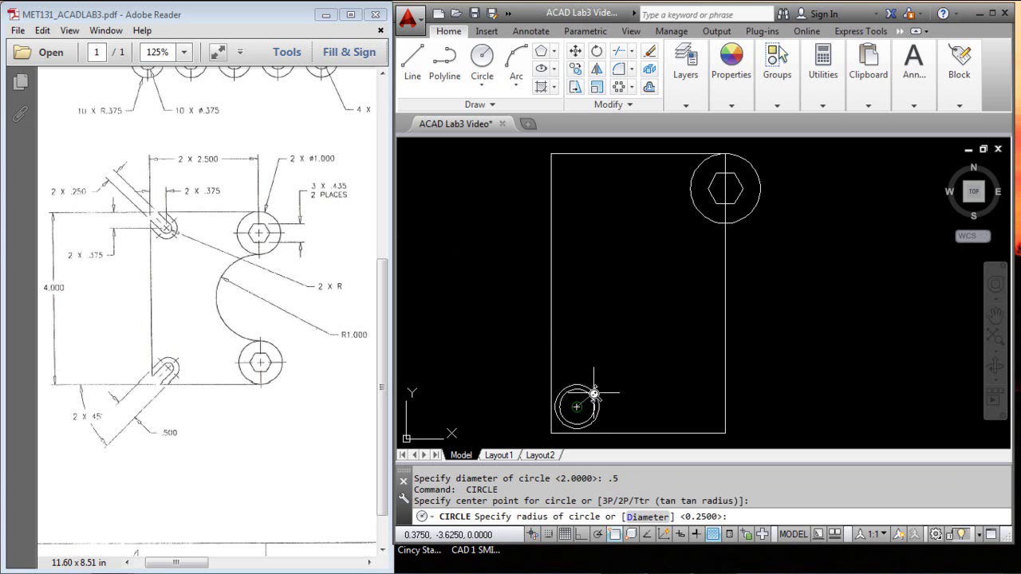
{"action": "left_click", "coordinate": [647, 517]}
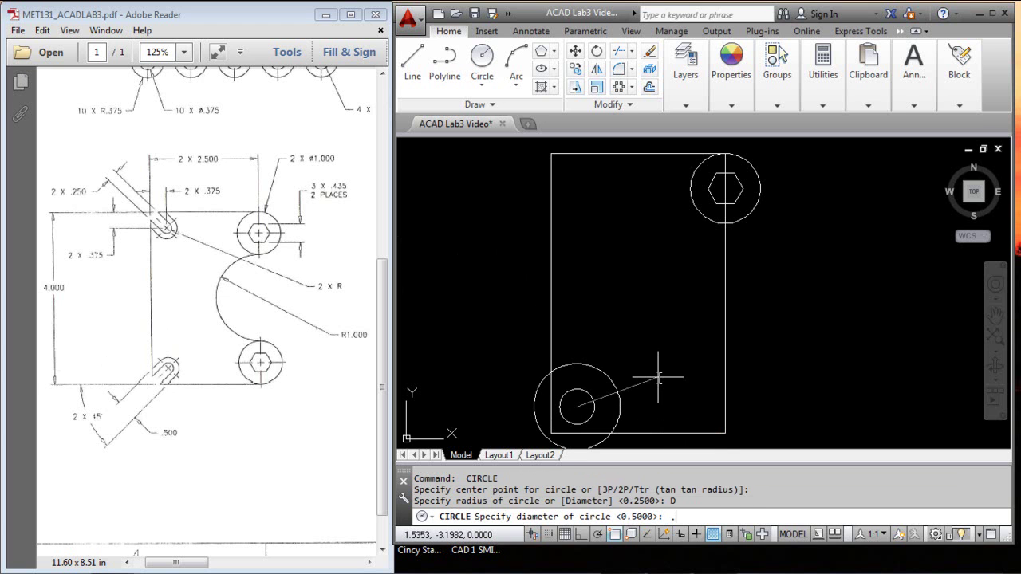
{"action": "type", "text": ".25"}
{"action": "key", "text": "Return"}
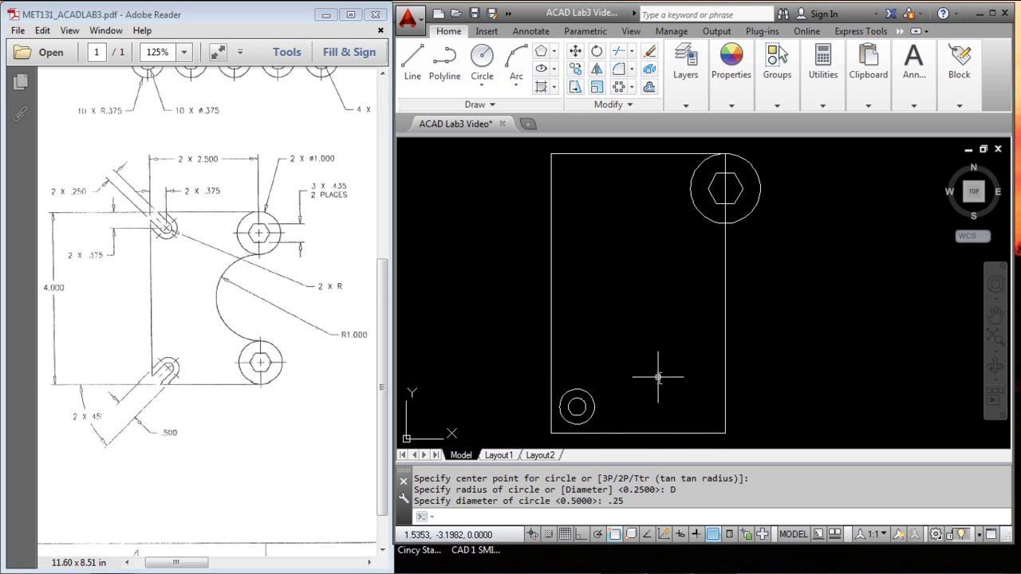
Step: Draw a 2-unit line at 225° starting tangent to the inner 0.25 circle
{"action": "scroll", "coordinate": [634, 351], "scroll_direction": "up", "scroll_amount": 3}
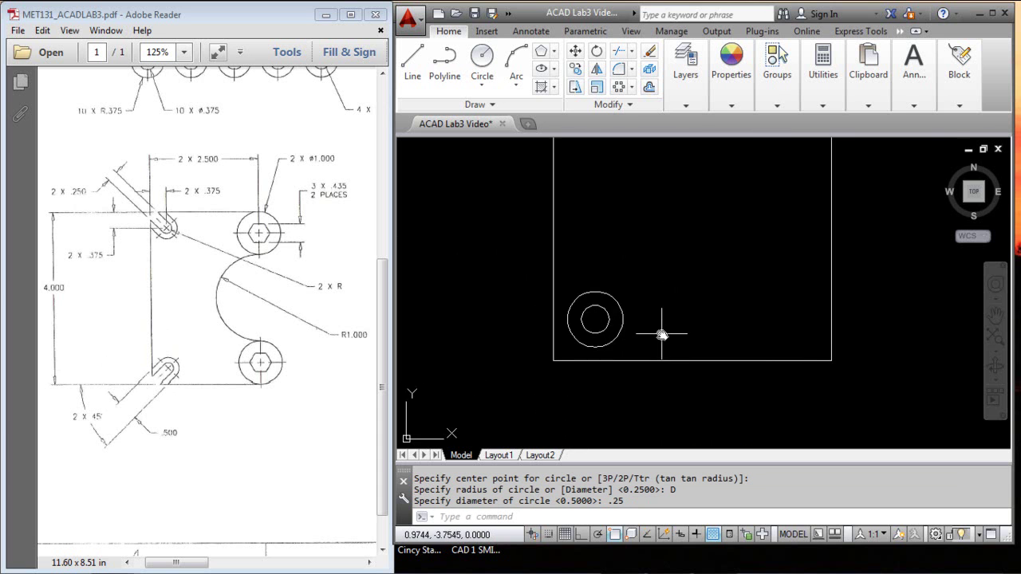
{"action": "scroll", "coordinate": [650, 315], "scroll_direction": "up", "scroll_amount": 4}
{"action": "middle_click_drag", "start_coordinate": [639, 292], "coordinate": [753, 312]}
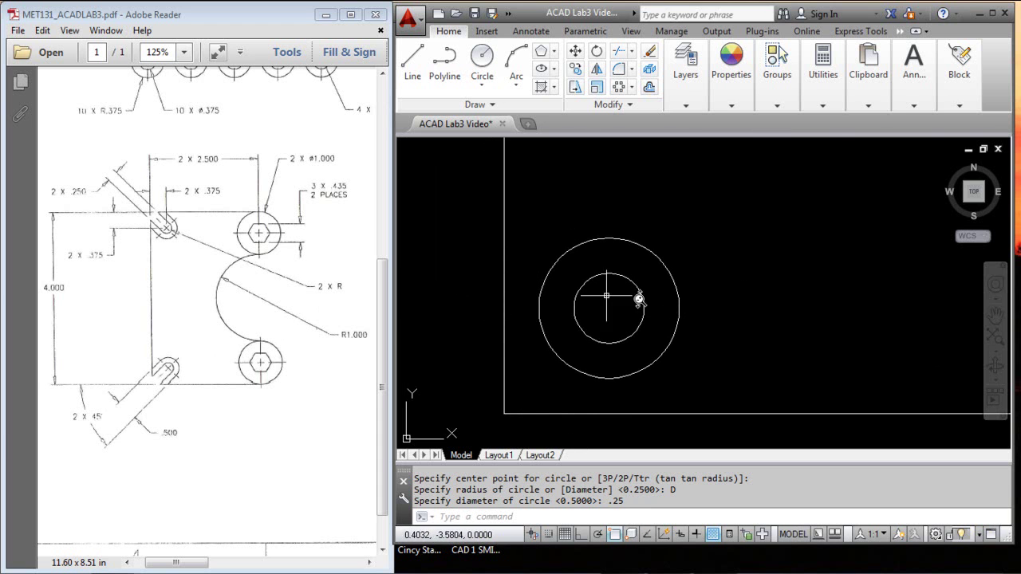
{"action": "left_click", "coordinate": [413, 59]}
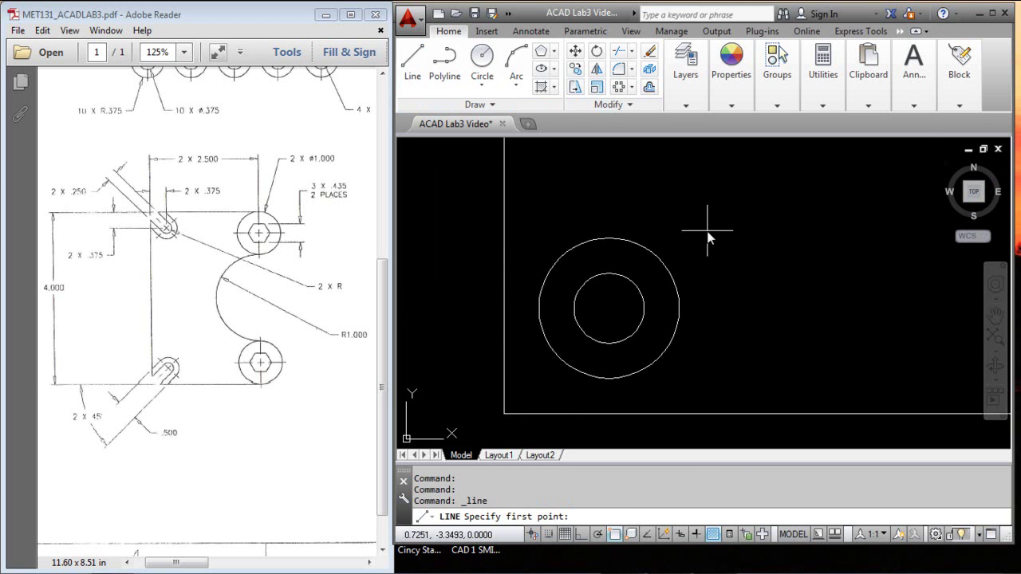
{"action": "right_click", "coordinate": [734, 193], "text": "shift"}
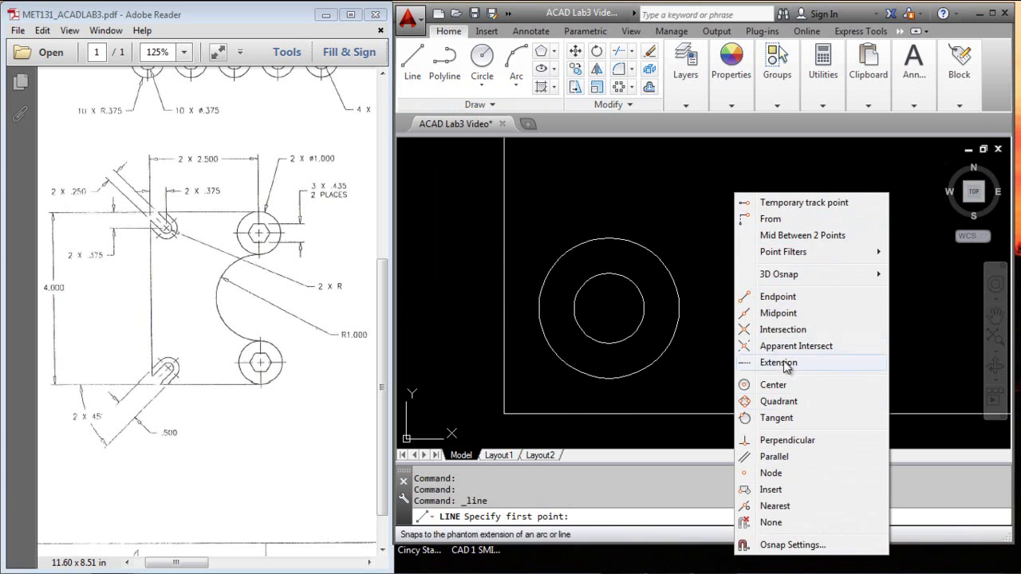
{"action": "left_click", "coordinate": [786, 423]}
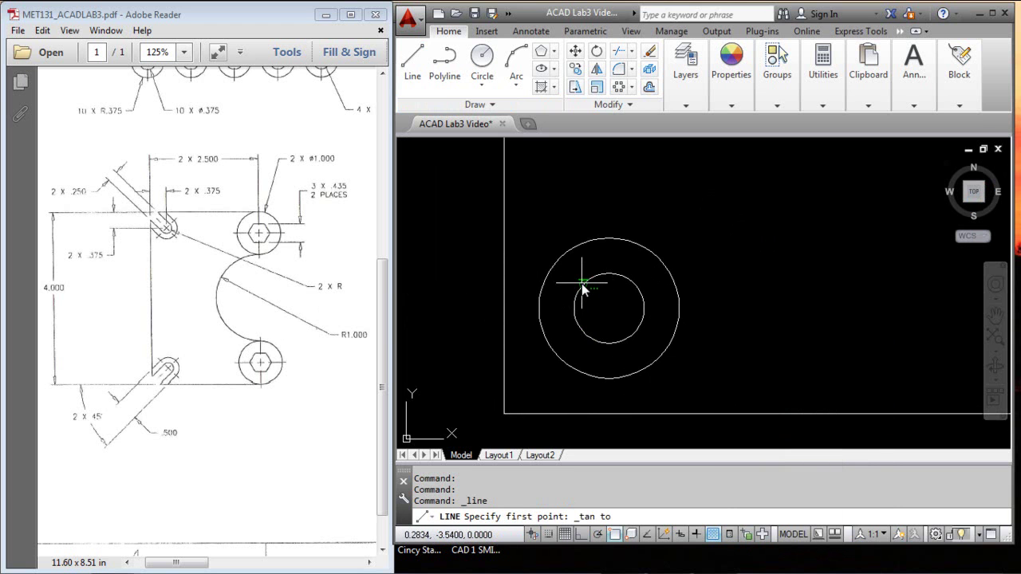
{"action": "left_click", "coordinate": [582, 284]}
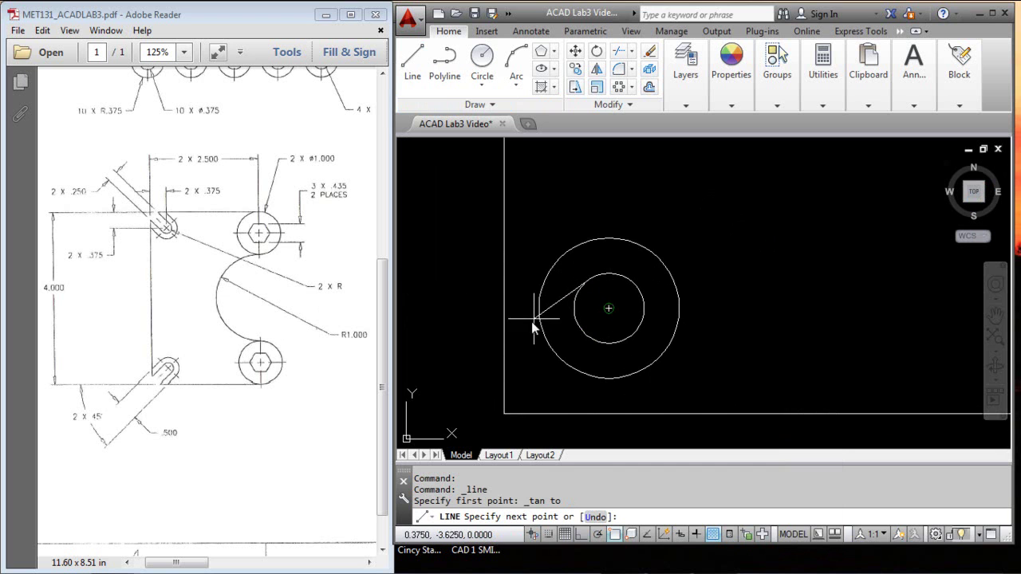
{"action": "type", "text": "@2<225"}
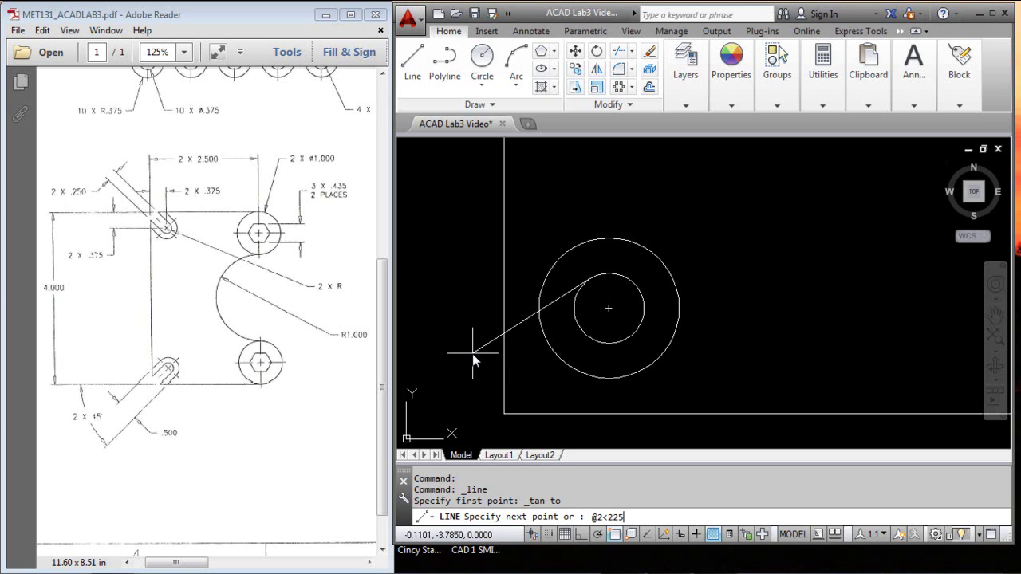
{"action": "key", "text": "Return"}
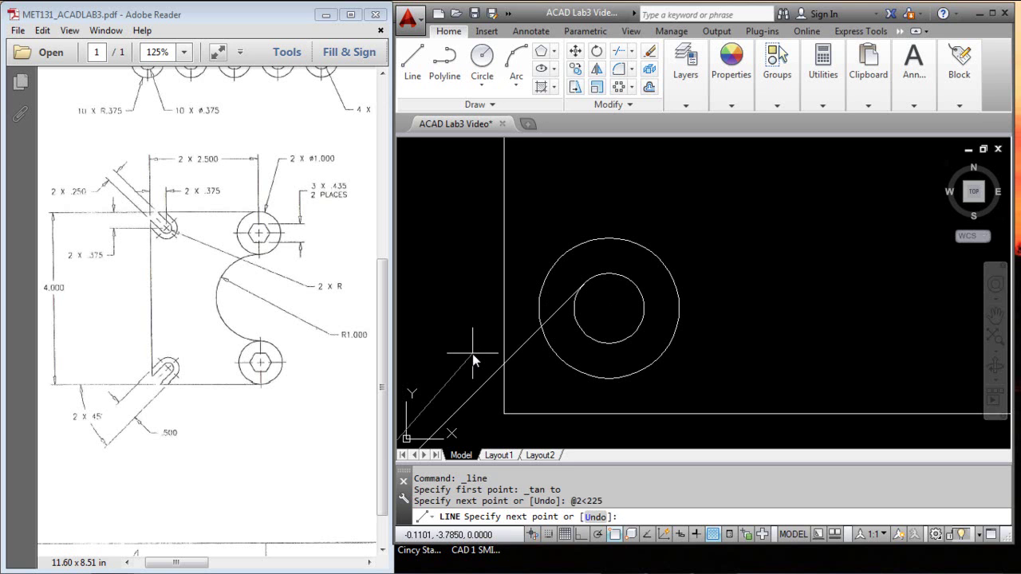
{"action": "key", "text": "Escape"}
{"action": "key", "text": "Escape"}
{"action": "key", "text": "Escape"}
{"action": "key", "text": "Escape"}
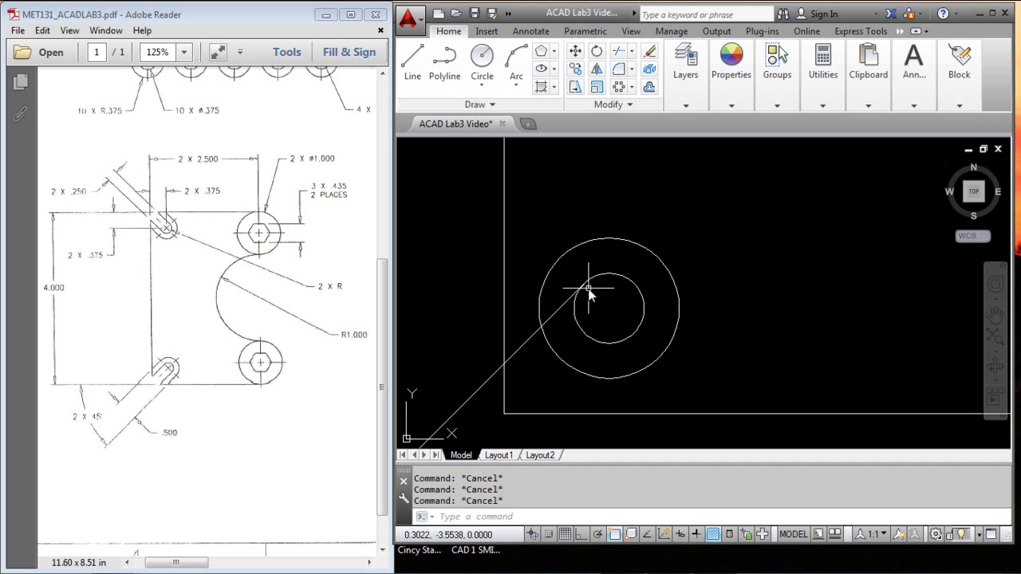
Step: Undo twice to remove the previous diagonal tangent line
{"action": "mouse_move", "coordinate": [594, 287]}
{"action": "middle_mouse_down"}
{"action": "mouse_move", "coordinate": [615, 290]}
{"action": "mouse_move", "coordinate": [630, 240]}
{"action": "middle_mouse_up"}
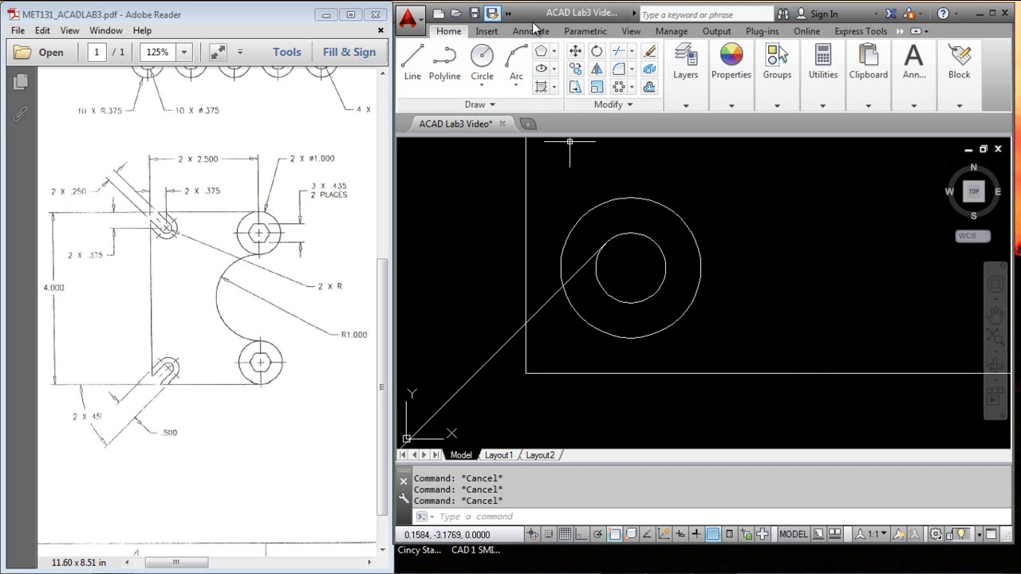
{"action": "type", "text": "u"}
{"action": "key", "text": "Return"}
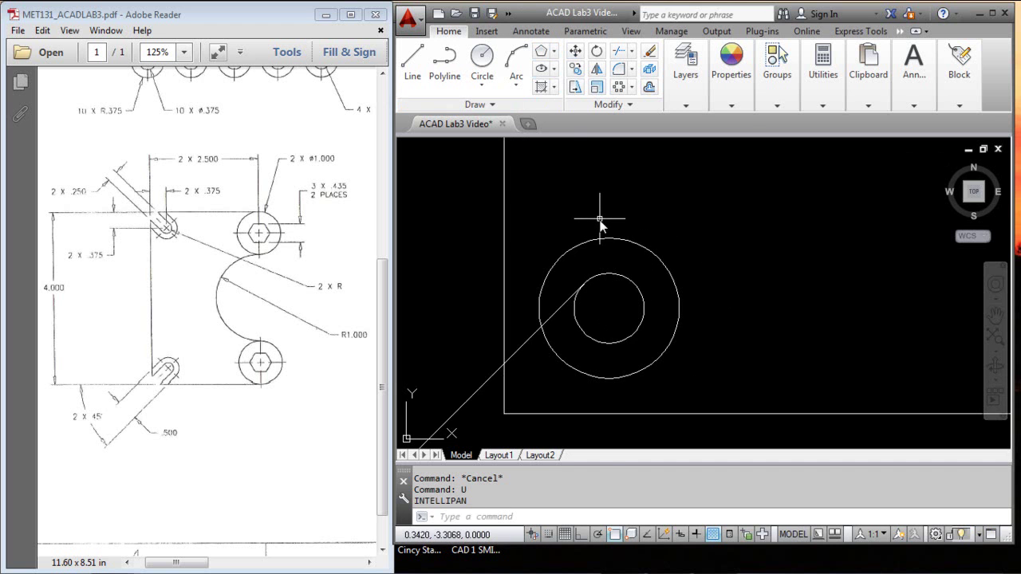
{"action": "type", "text": "u"}
{"action": "key", "text": "Return"}
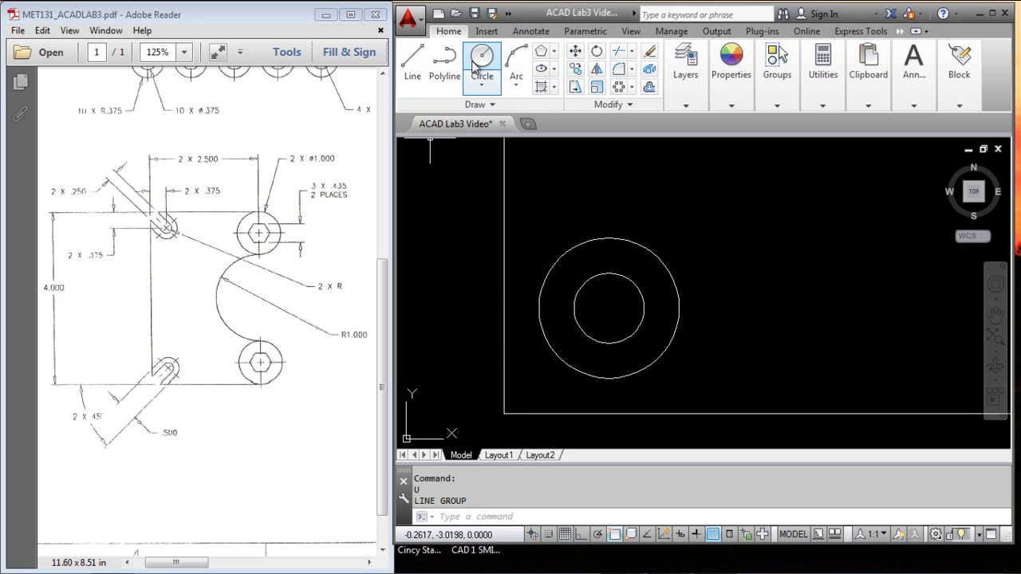
Step: Draw a line tangent to the inner circle, 1 unit long at 225° (@1<225)
{"action": "left_click", "coordinate": [413, 60]}
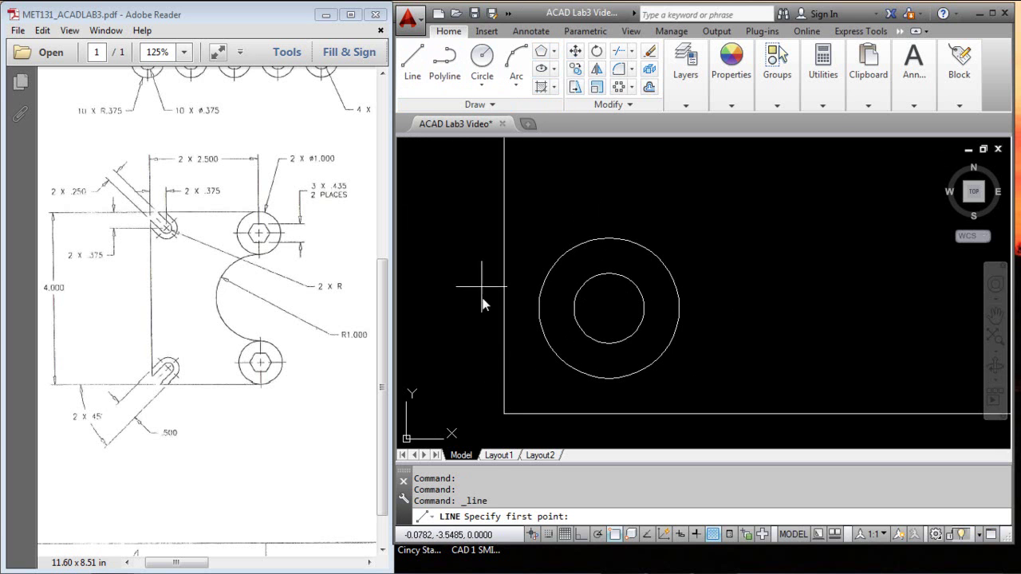
{"action": "right_click", "coordinate": [722, 202], "text": "shift"}
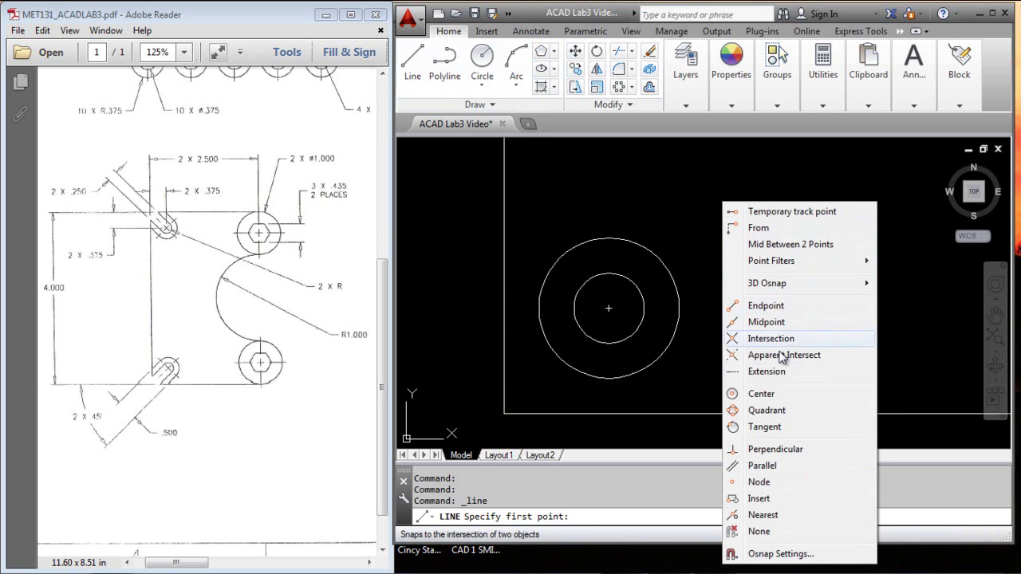
{"action": "left_click", "coordinate": [765, 426]}
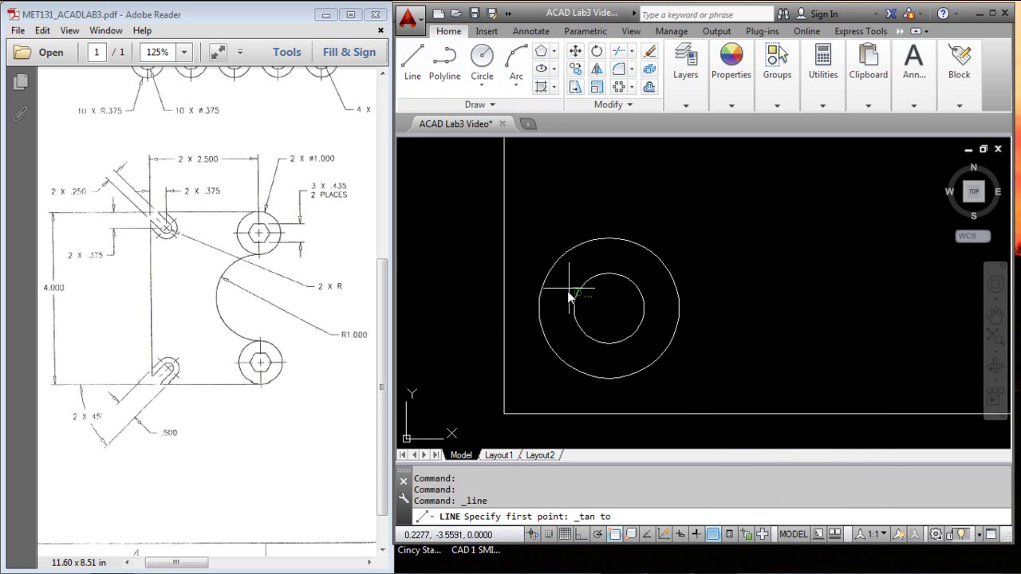
{"action": "left_click", "coordinate": [636, 328]}
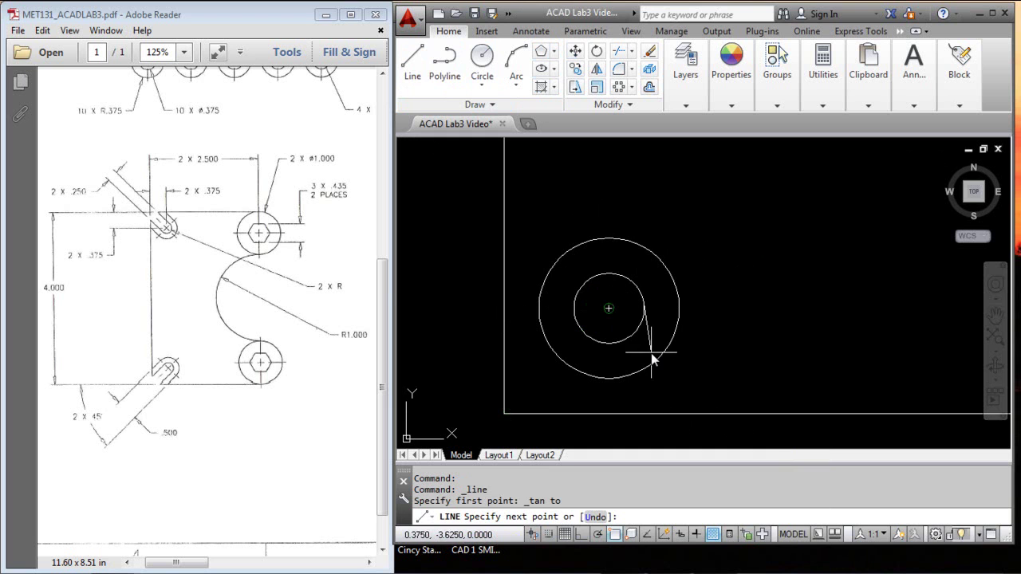
{"action": "type", "text": "@"}
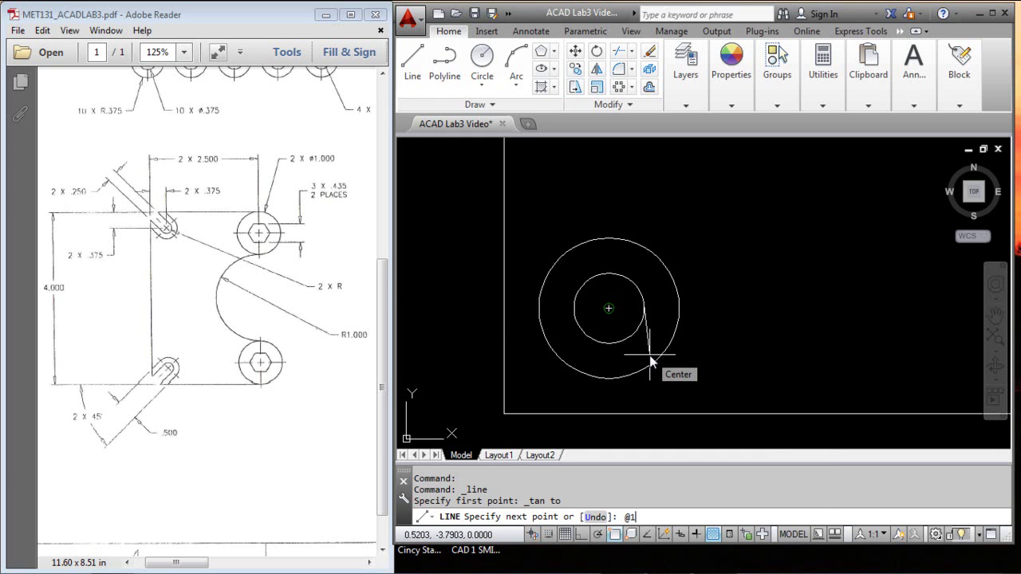
{"action": "type", "text": "1<225"}
{"action": "key", "text": "Return"}
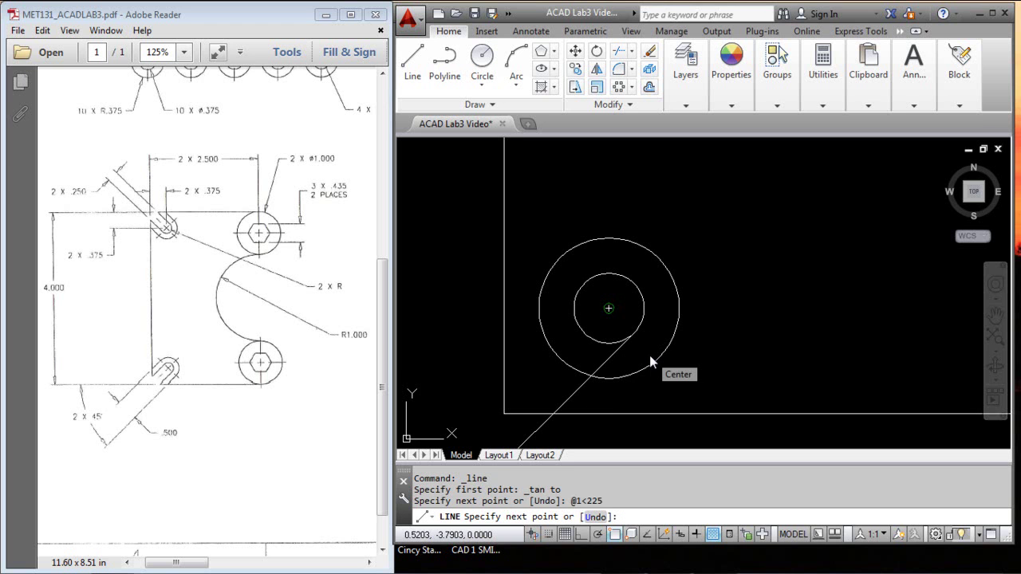
{"action": "key", "text": "Escape"}
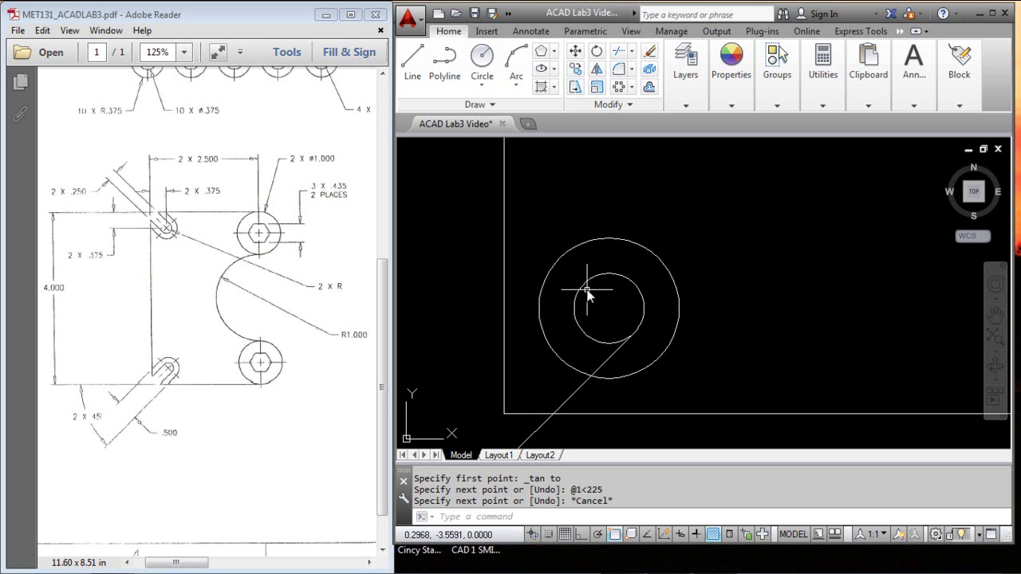
{"action": "mouse_move", "coordinate": [652, 292]}
{"action": "middle_mouse_down"}
{"action": "mouse_move", "coordinate": [743, 292]}
{"action": "mouse_move", "coordinate": [745, 266]}
{"action": "mouse_move", "coordinate": [759, 258]}
{"action": "middle_mouse_up"}
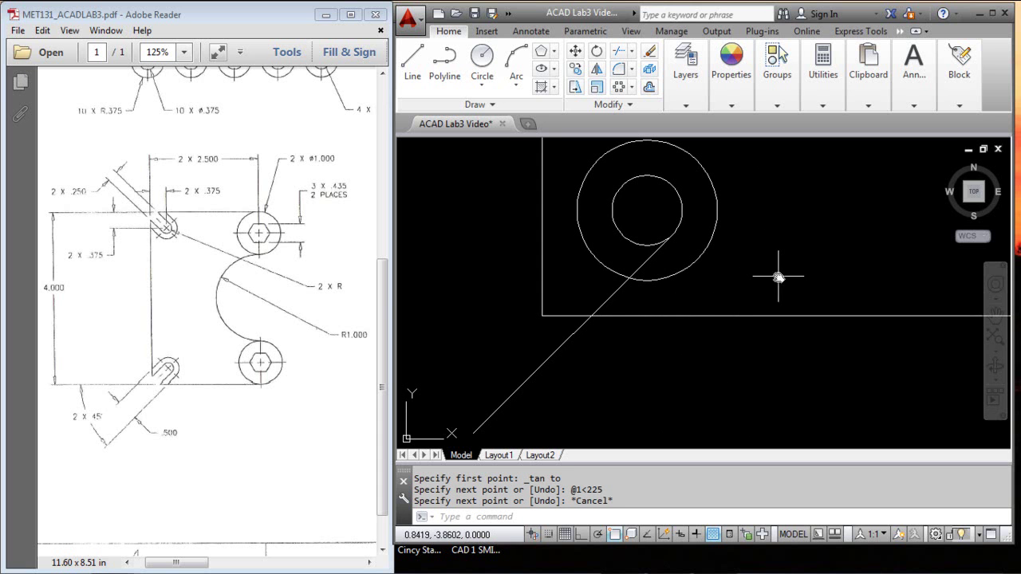
Step: Offset the diagonal line .125 to each side with OFFSET
{"action": "left_click", "coordinate": [649, 87]}
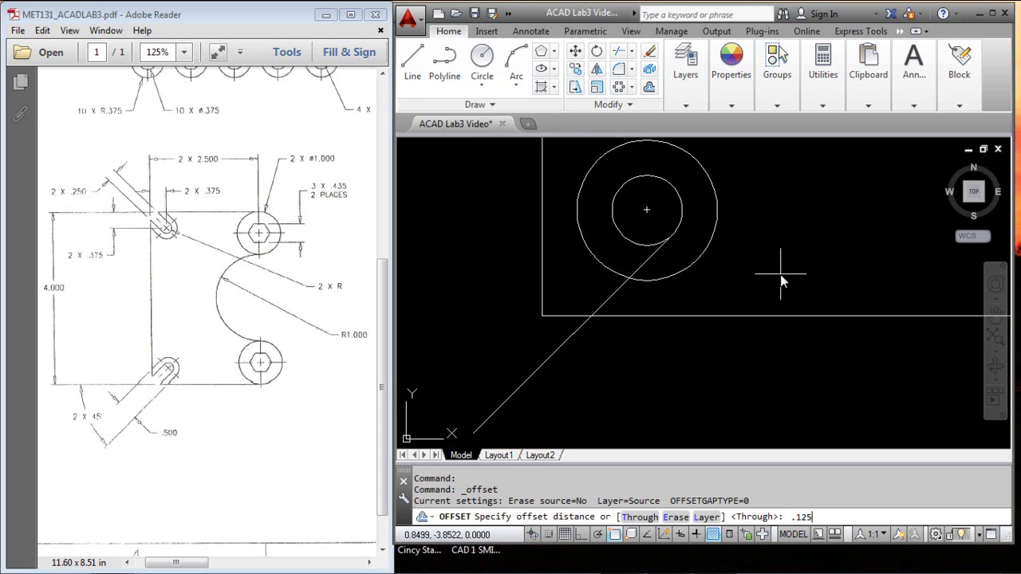
{"action": "key", "text": "Return"}
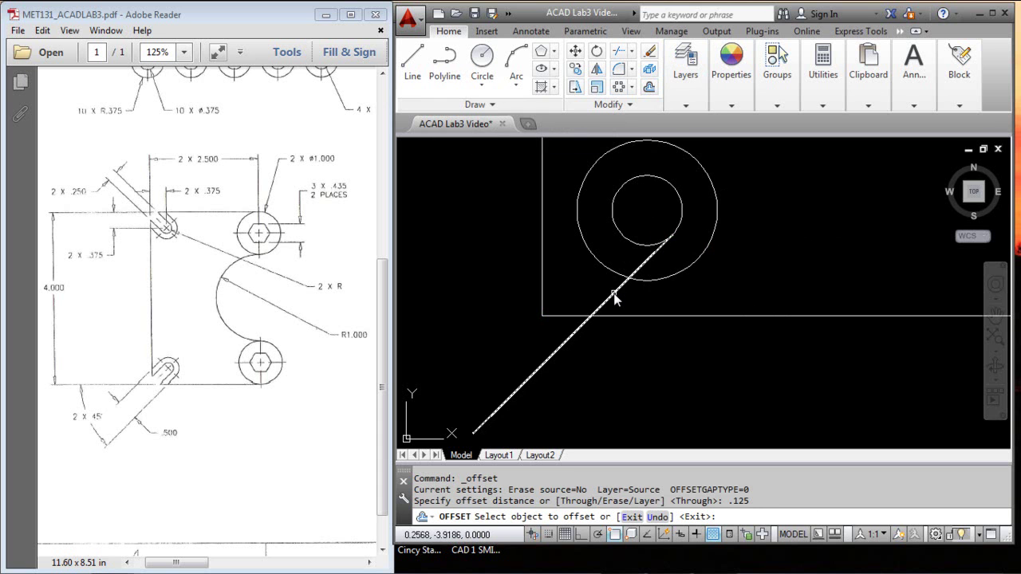
{"action": "left_click", "coordinate": [612, 294]}
{"action": "left_click", "coordinate": [658, 353]}
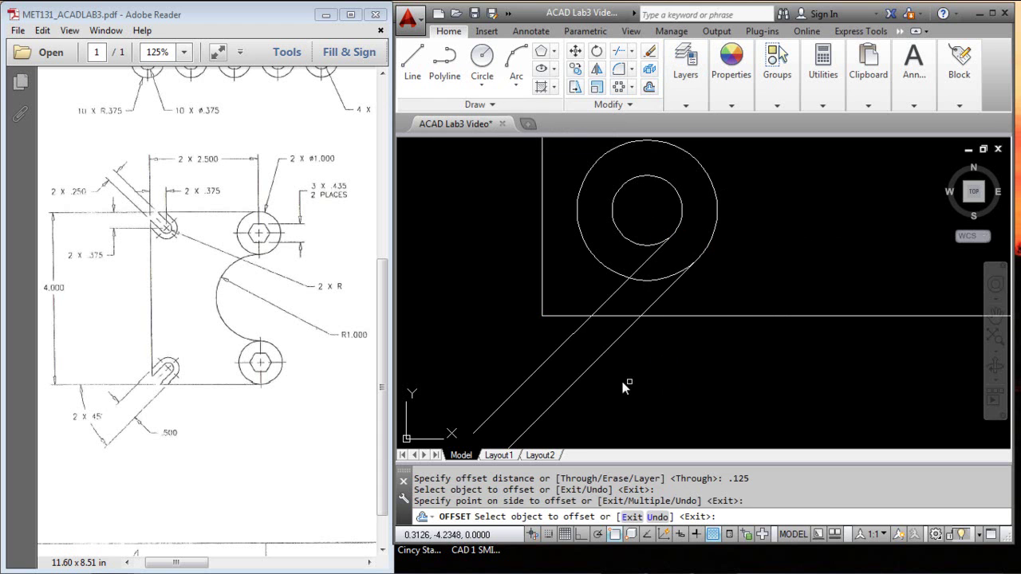
{"action": "left_click", "coordinate": [612, 296]}
{"action": "left_click", "coordinate": [576, 277]}
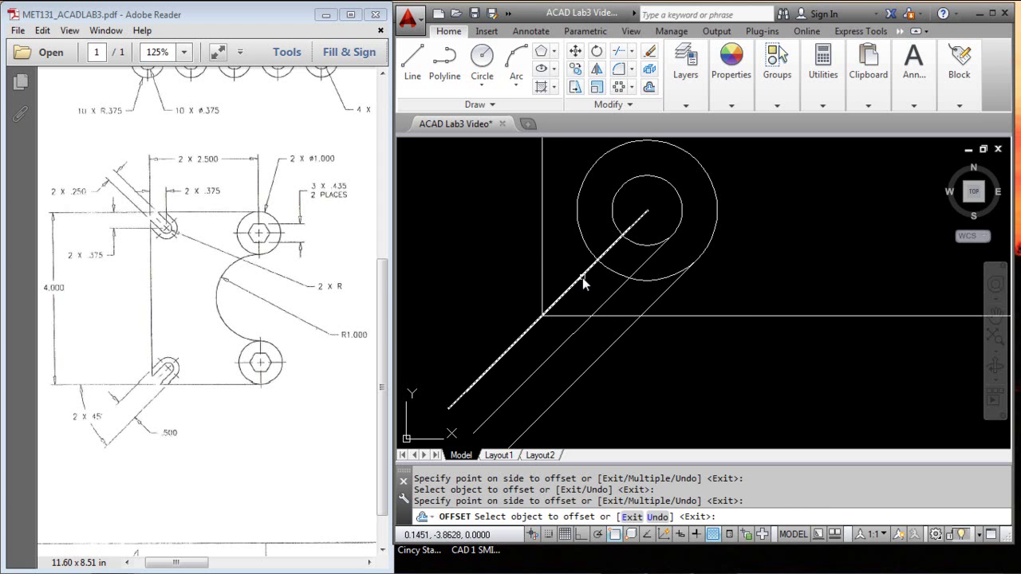
Step: Add two more .125 offsets outward above-left, then erase the original diagonal centre line
{"action": "left_click", "coordinate": [583, 277]}
{"action": "left_click", "coordinate": [555, 247]}
{"action": "left_click", "coordinate": [563, 246]}
{"action": "left_click", "coordinate": [561, 252]}
{"action": "key", "text": "Escape"}
{"action": "left_click", "coordinate": [524, 333]}
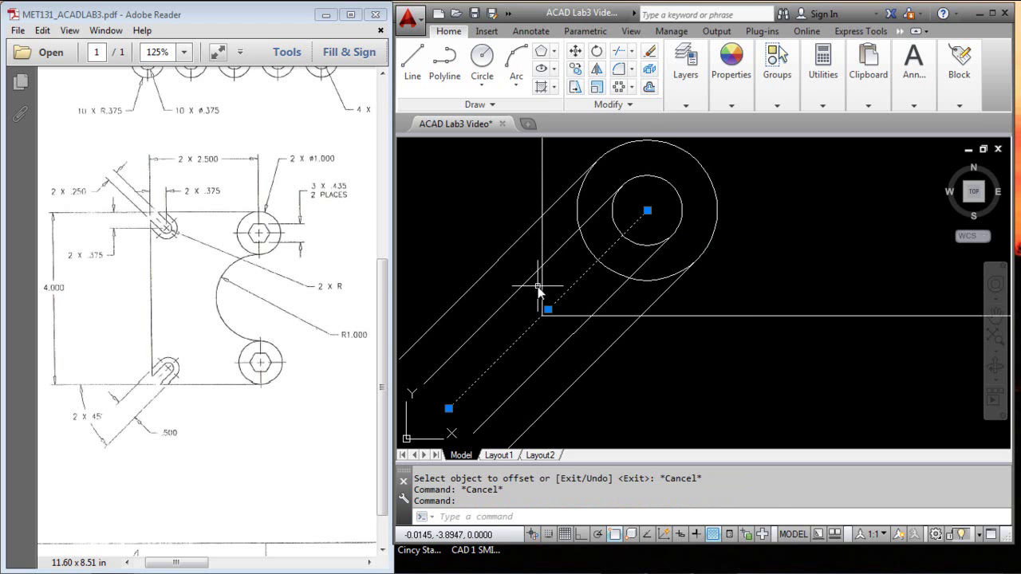
{"action": "key", "text": "Delete"}
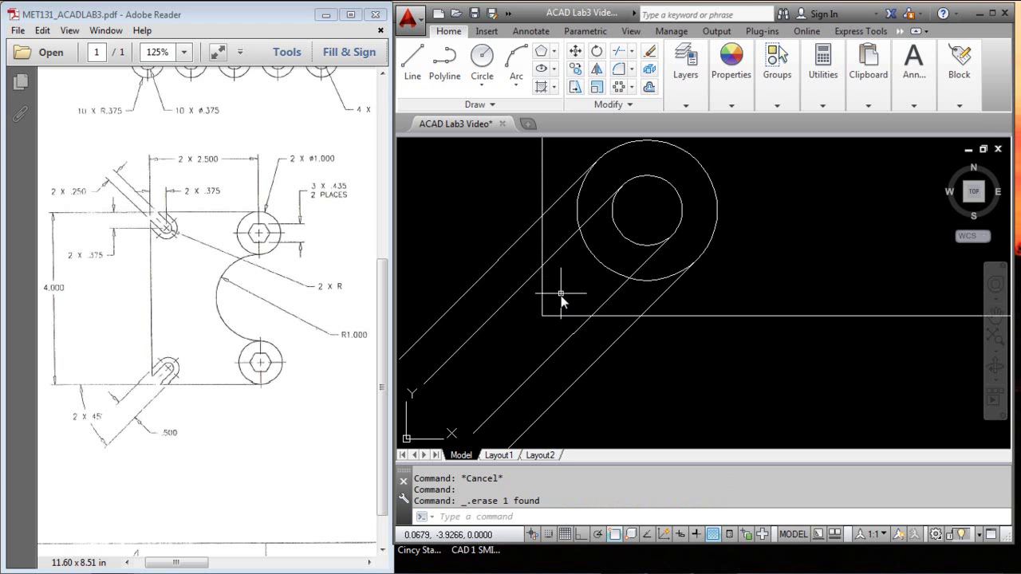
Step: Trim the line ends sticking out past the rectangle's left edge
{"action": "left_click", "coordinate": [618, 52]}
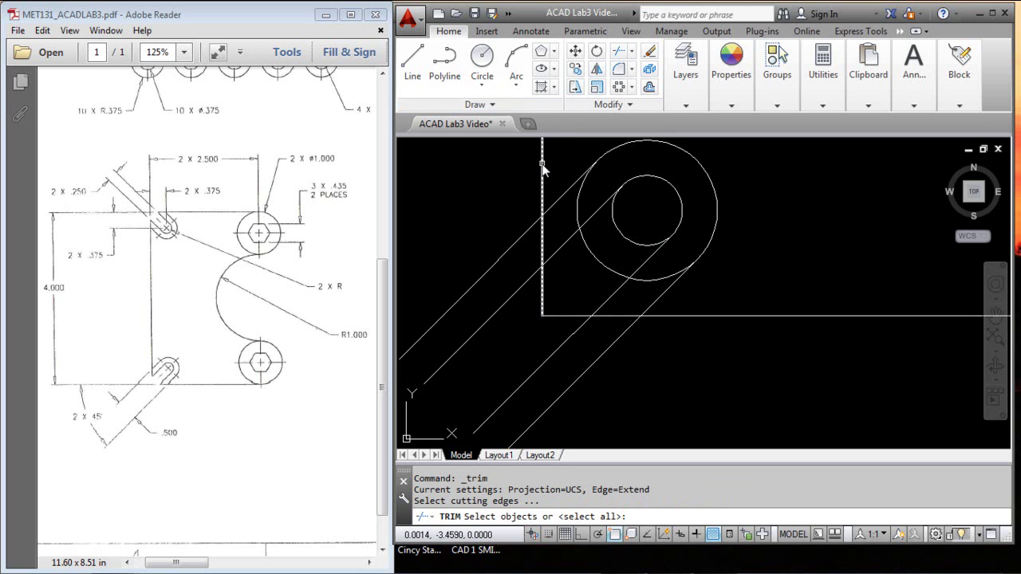
{"action": "left_click", "coordinate": [543, 166]}
{"action": "key", "text": "Return"}
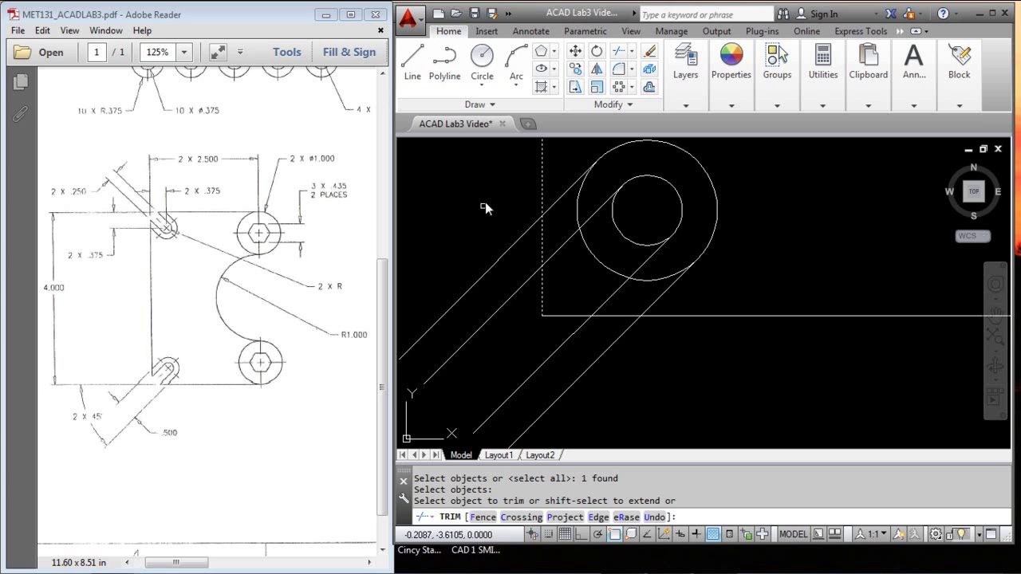
{"action": "left_click", "coordinate": [507, 178]}
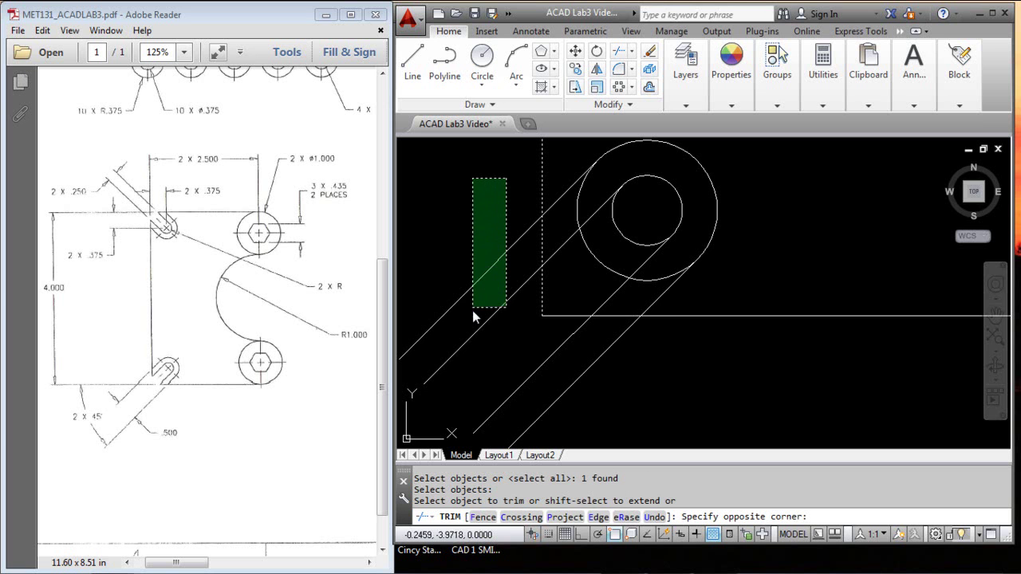
{"action": "left_click", "coordinate": [470, 346]}
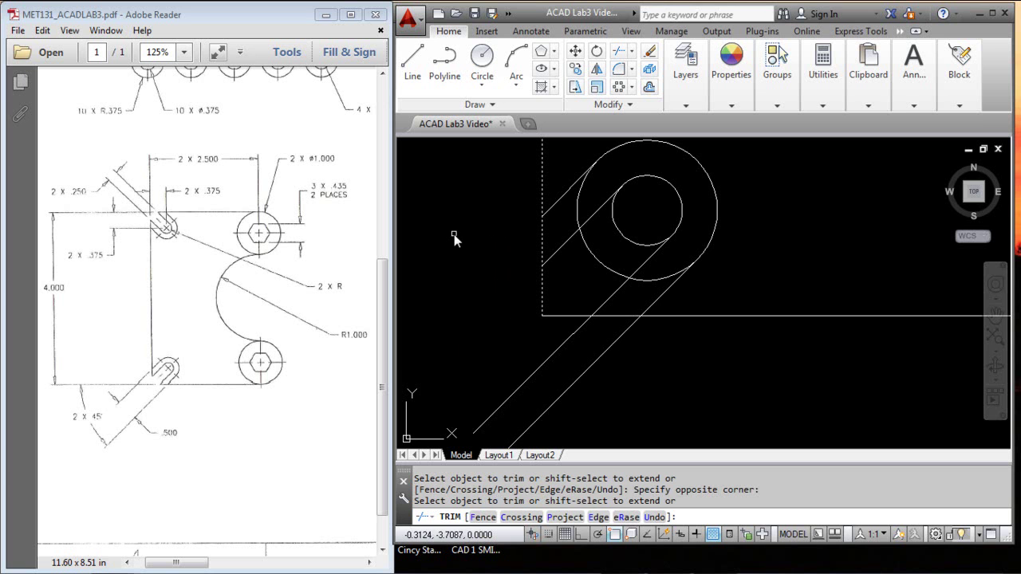
{"action": "key", "text": "Return"}
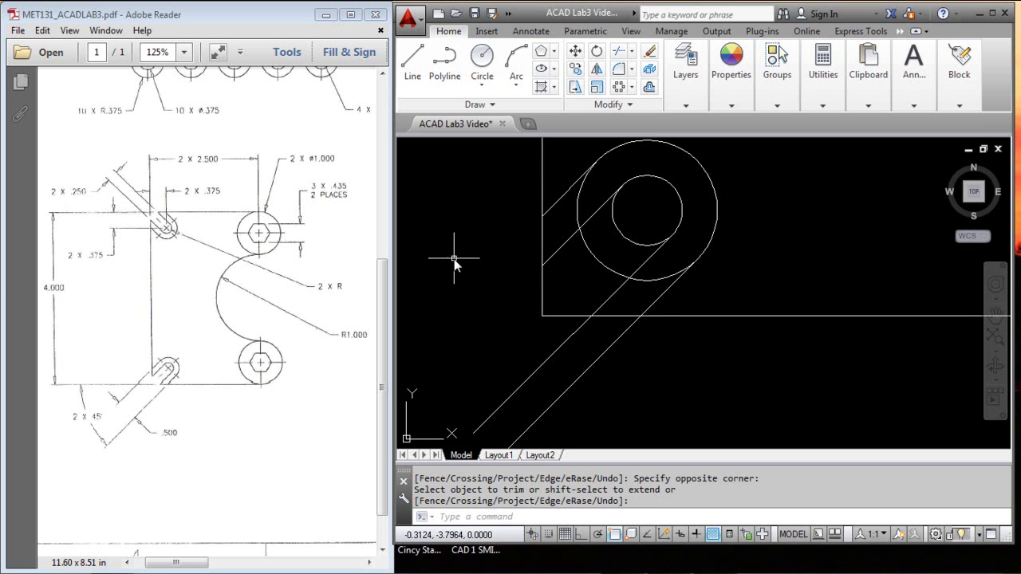
Step: Trim the line ends hanging below the rectangle's bottom edge
{"action": "key", "text": "Return"}
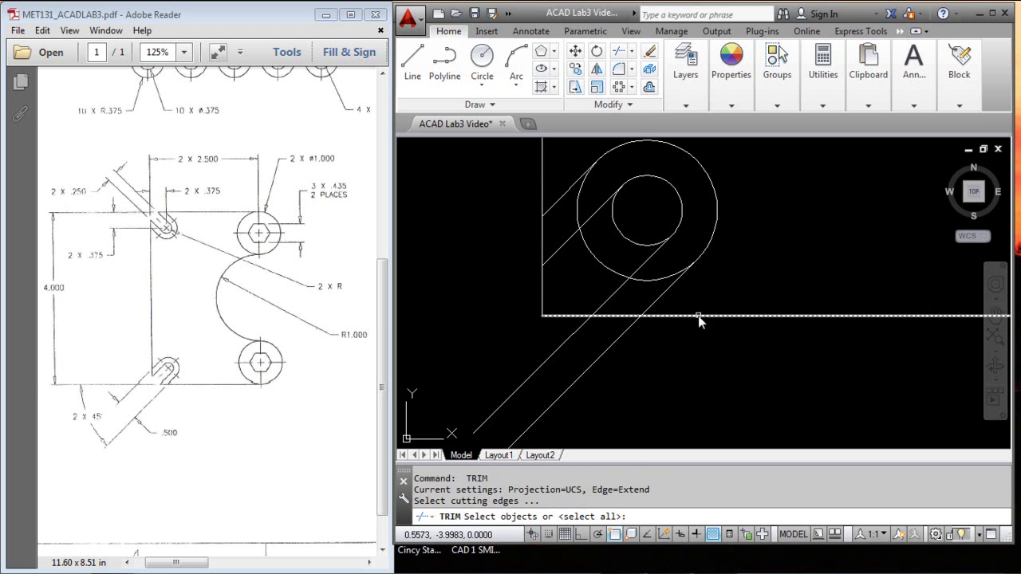
{"action": "left_click", "coordinate": [703, 317]}
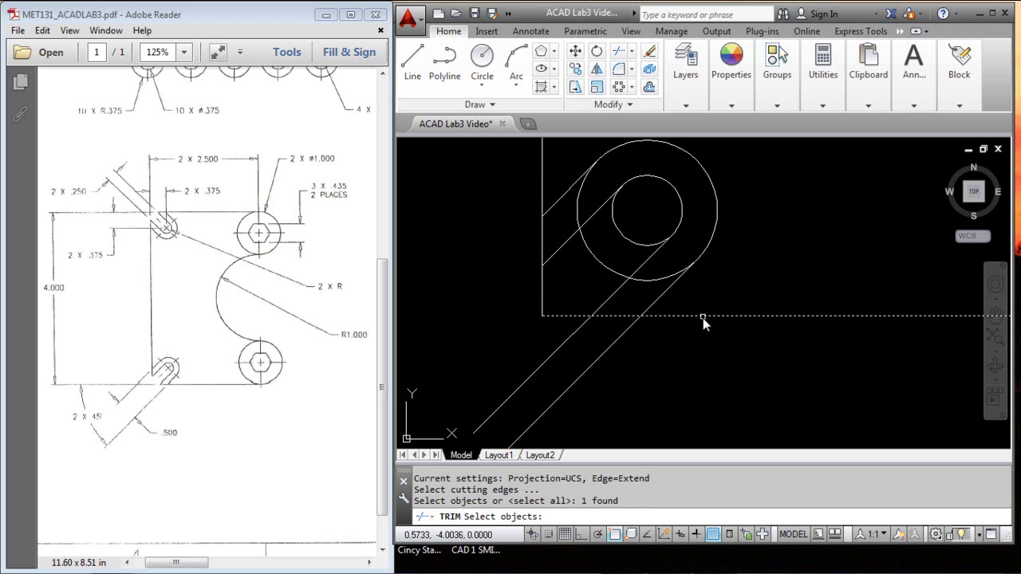
{"action": "key", "text": "Return"}
{"action": "left_click", "coordinate": [667, 359]}
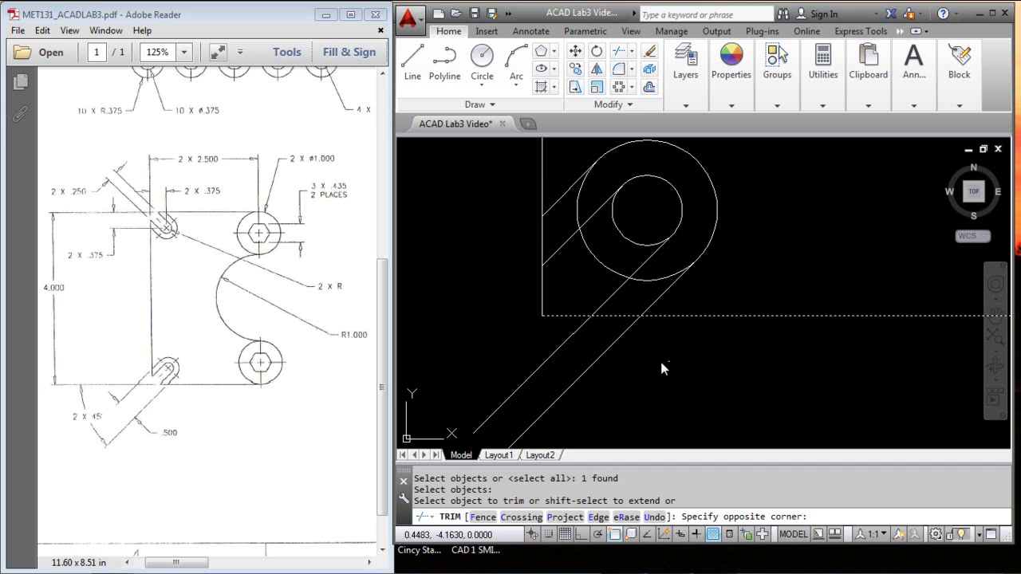
{"action": "left_click", "coordinate": [497, 341]}
{"action": "key", "text": "Return"}
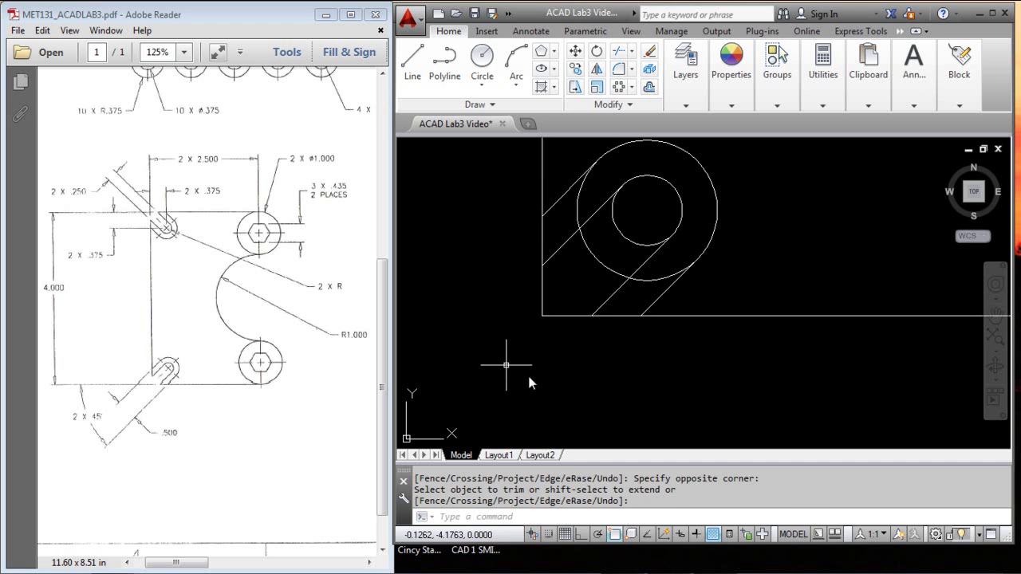
Step: Using the slot lines as edges, trim the outer circle's arc and the corner's edge ends
{"action": "key", "text": "Return"}
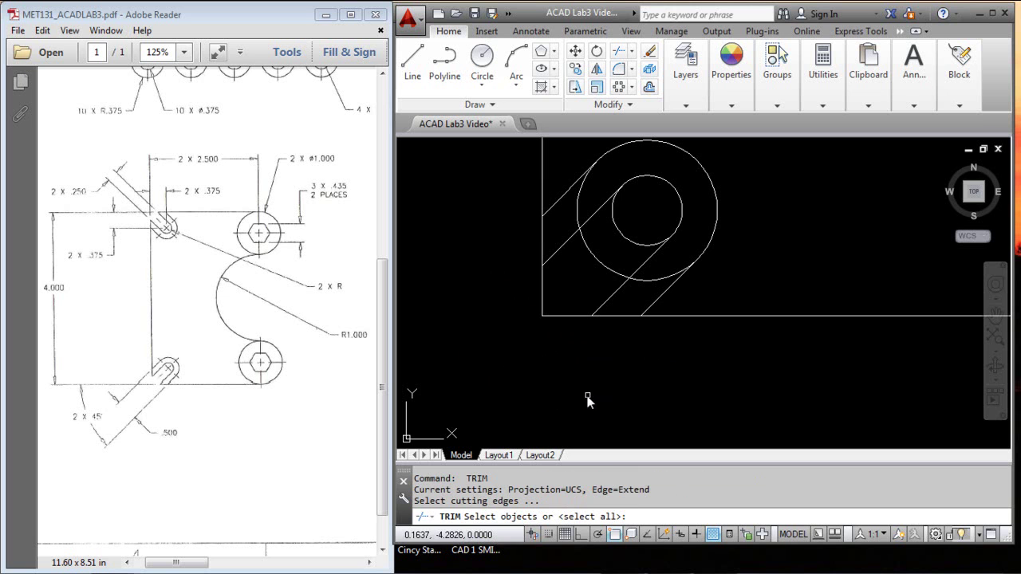
{"action": "left_click", "coordinate": [611, 300]}
{"action": "left_click", "coordinate": [557, 250]}
{"action": "key", "text": "Return"}
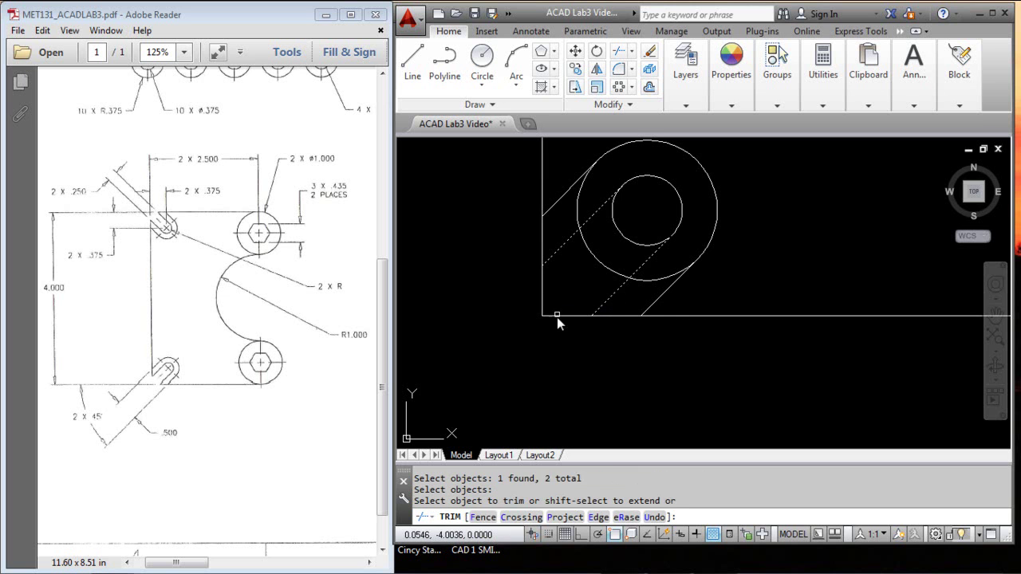
{"action": "left_click", "coordinate": [603, 265]}
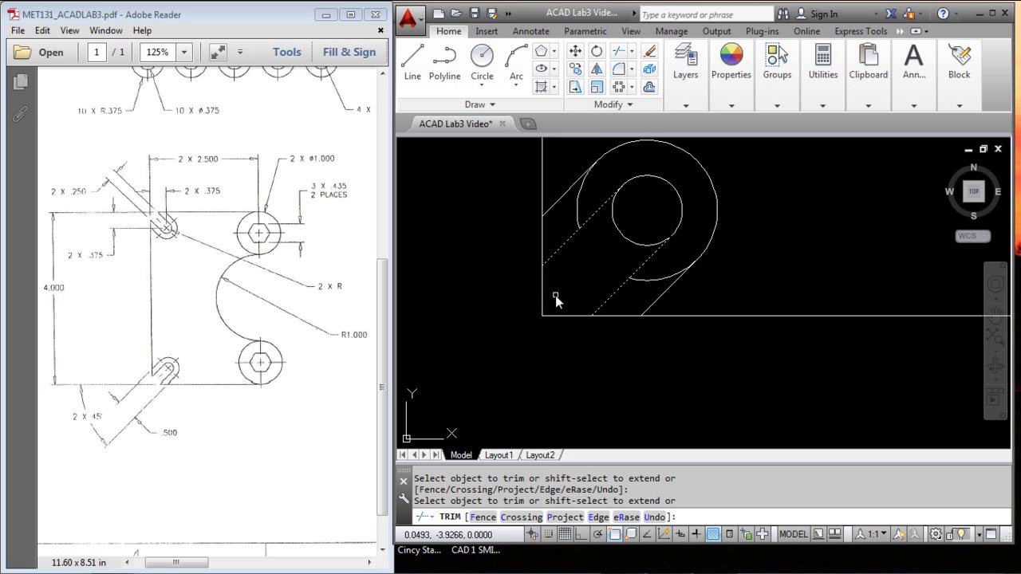
{"action": "left_click", "coordinate": [572, 316]}
{"action": "left_click", "coordinate": [542, 290]}
{"action": "key", "text": "Return"}
{"action": "key", "text": "Return"}
Step: Trim the big circle's left and bottom arcs between the diagonal slot lines
{"action": "left_click", "coordinate": [662, 302]}
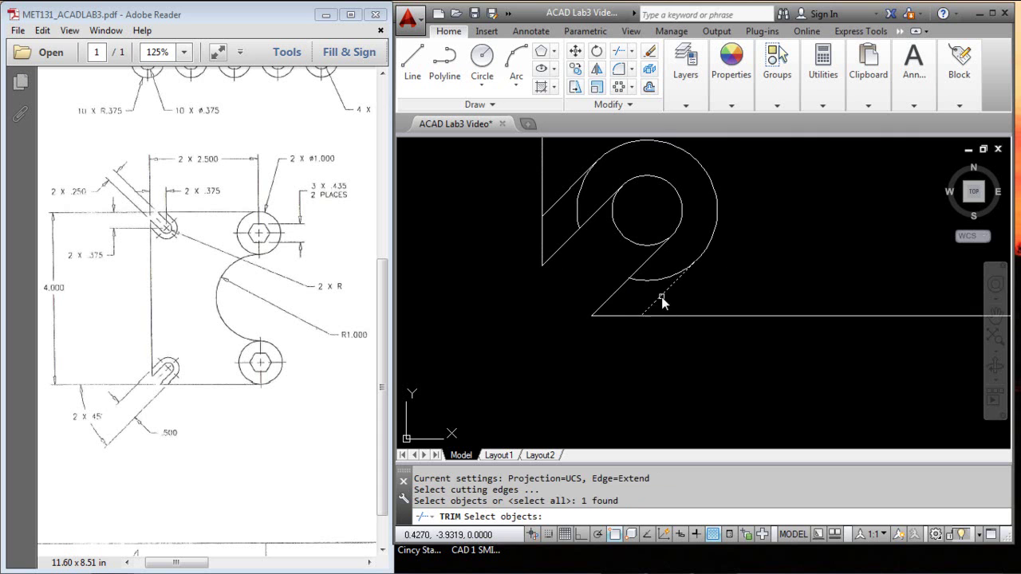
{"action": "left_click", "coordinate": [564, 201]}
{"action": "key", "text": "Return"}
{"action": "left_click", "coordinate": [579, 209]}
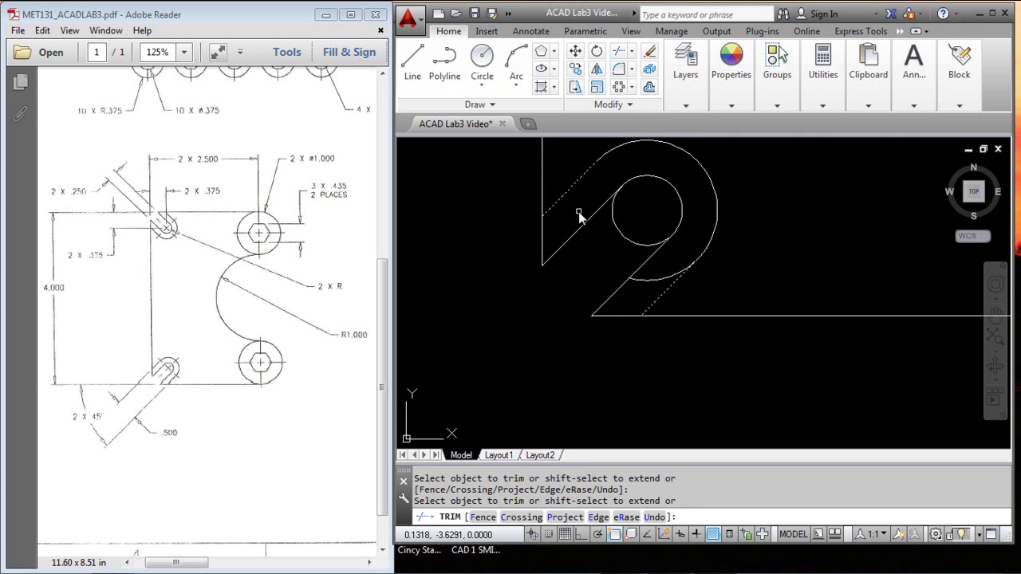
{"action": "left_click", "coordinate": [646, 280]}
{"action": "key", "text": "Return"}
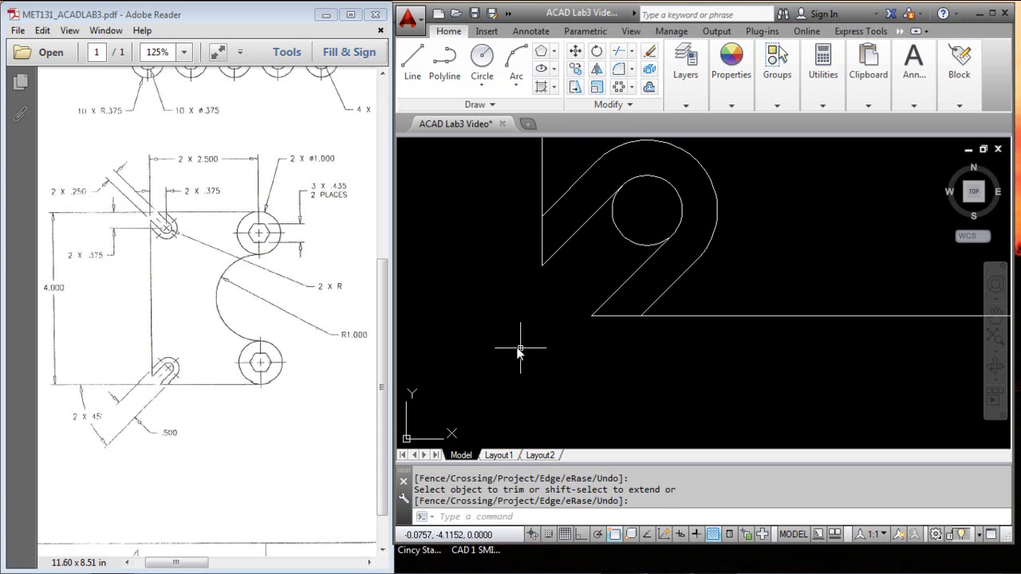
Step: Trim the leftover arc inside the slot between the two diagonal lines
{"action": "key", "text": "Return"}
{"action": "left_click", "coordinate": [618, 287]}
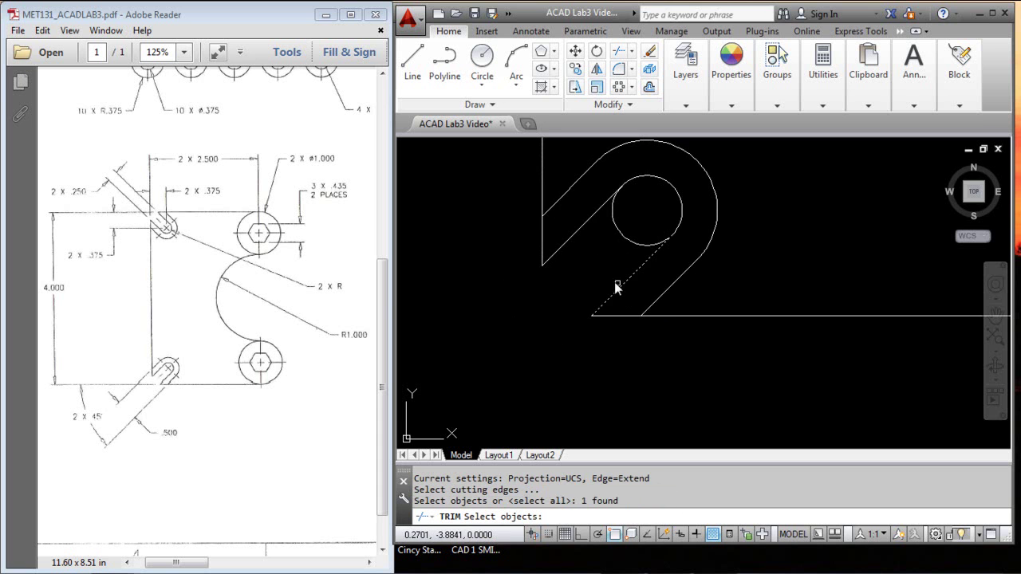
{"action": "left_click", "coordinate": [584, 225]}
{"action": "key", "text": "Return"}
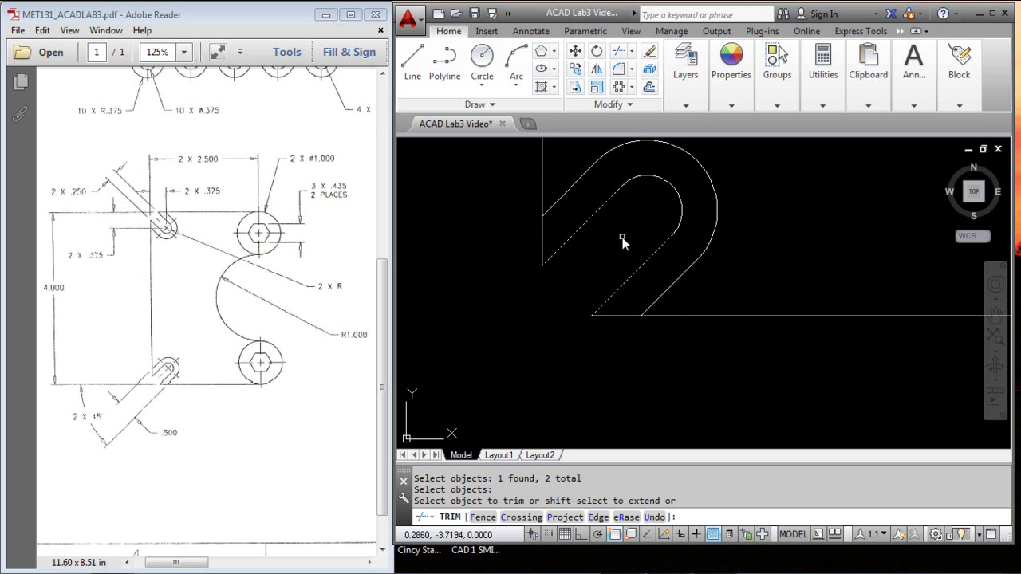
{"action": "left_click", "coordinate": [622, 237]}
{"action": "key", "text": "Return"}
{"action": "scroll", "coordinate": [542, 335], "scroll_direction": "up", "scroll_amount": 3}
{"action": "scroll", "coordinate": [543, 337], "scroll_direction": "down", "scroll_amount": 4}
{"action": "scroll", "coordinate": [655, 322], "scroll_direction": "down", "scroll_amount": 4}
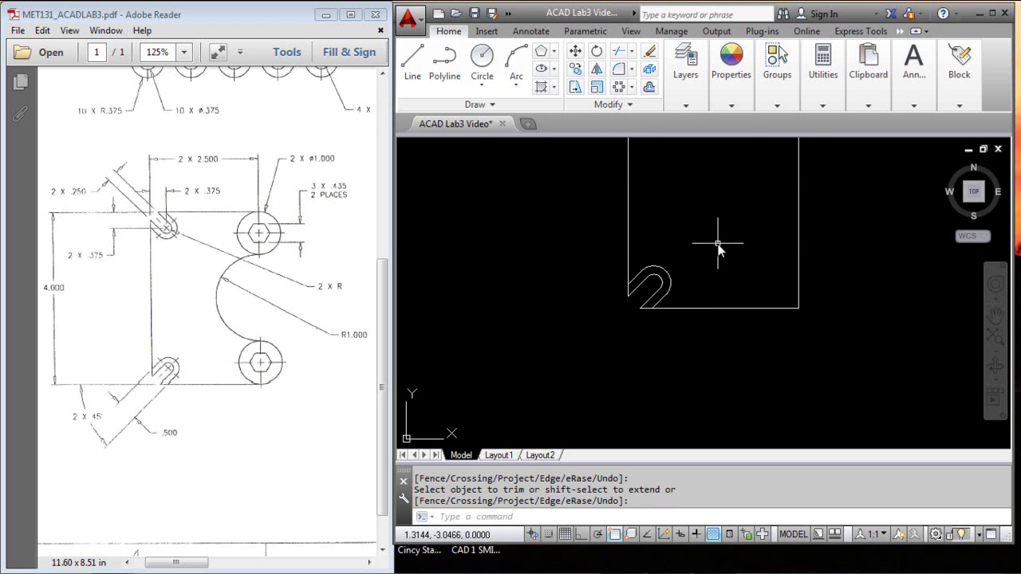
Step: Pan to show the whole slotted plate and save the drawing
{"action": "mouse_move", "coordinate": [720, 239]}
{"action": "middle_mouse_down"}
{"action": "mouse_move", "coordinate": [679, 316]}
{"action": "mouse_move", "coordinate": [678, 360]}
{"action": "middle_mouse_up"}
{"action": "left_click", "coordinate": [532, 231]}
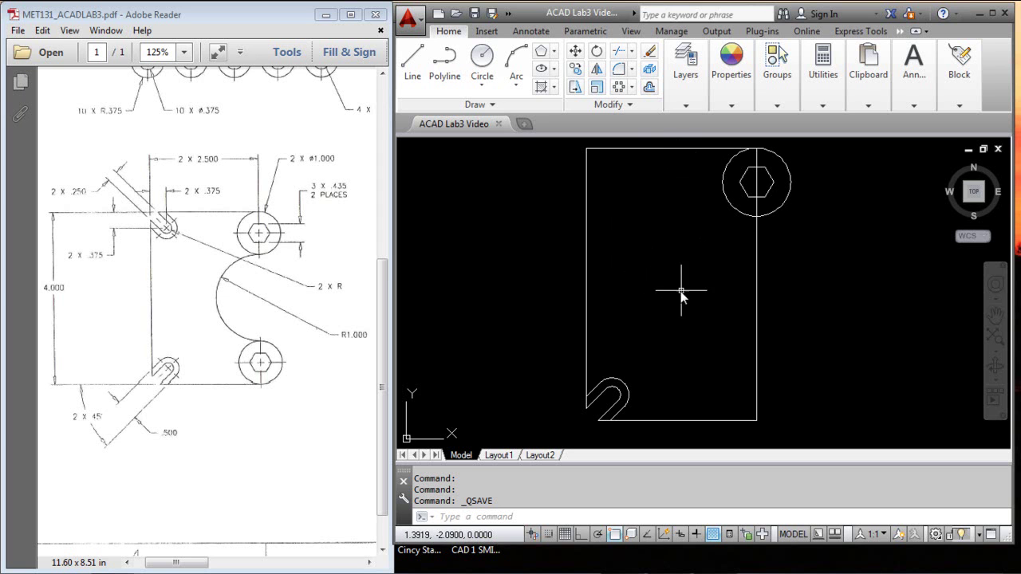
Step: Select the hex-in-circle hole and the corner slot for mirroring
{"action": "left_click", "coordinate": [597, 69]}
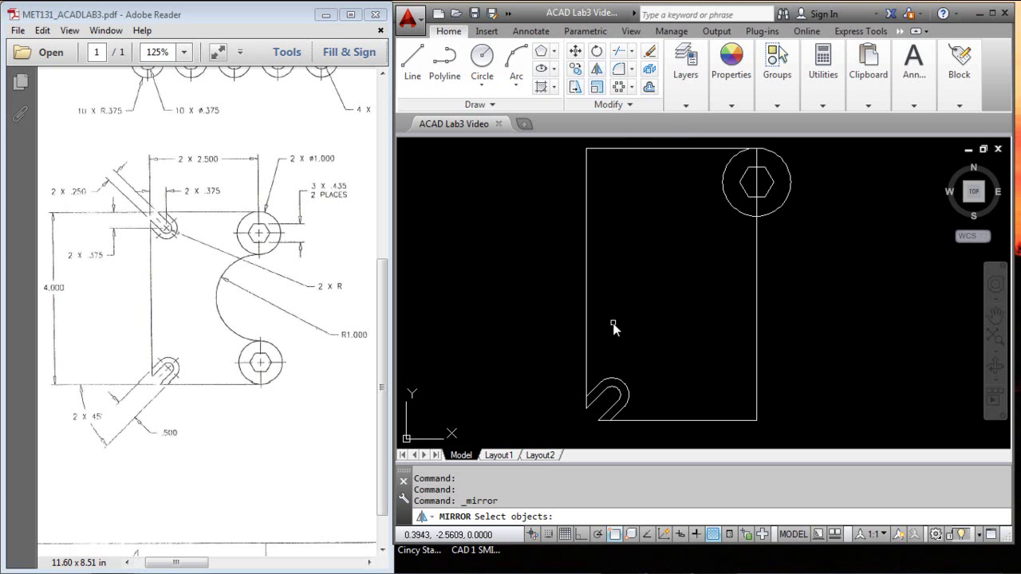
{"action": "left_click", "coordinate": [752, 182]}
{"action": "left_click", "coordinate": [720, 225]}
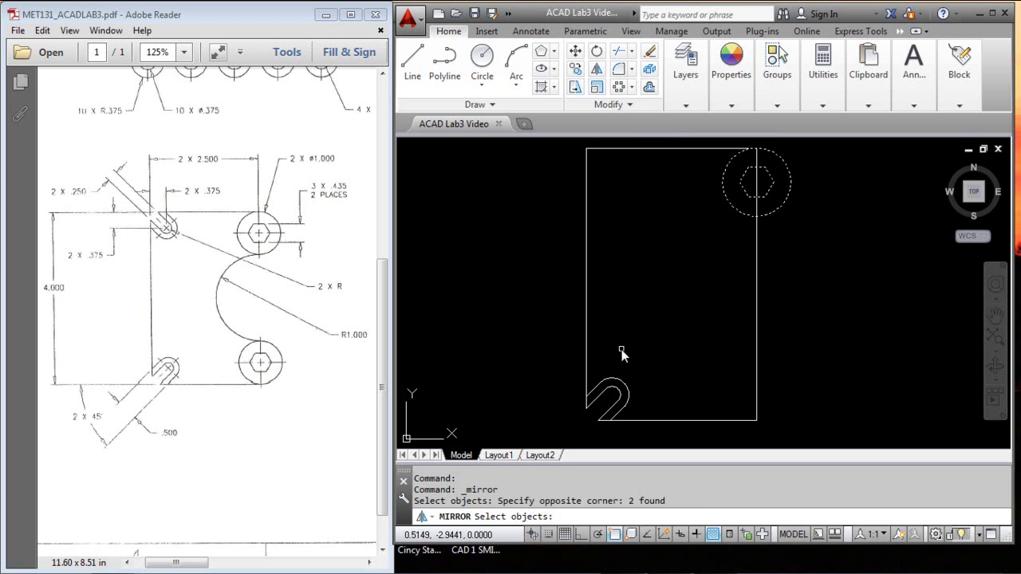
{"action": "left_click", "coordinate": [663, 349]}
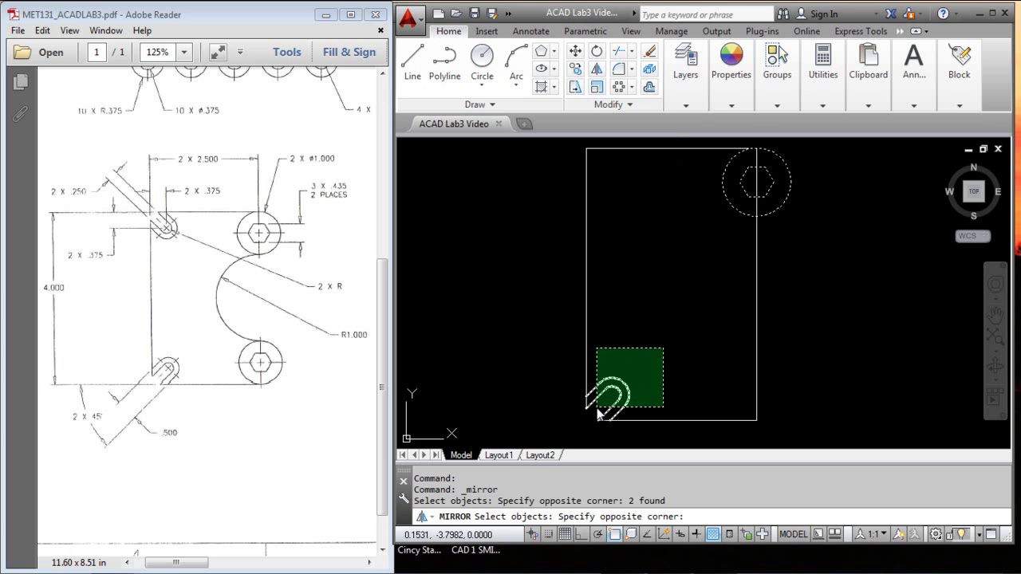
{"action": "left_click", "coordinate": [598, 407]}
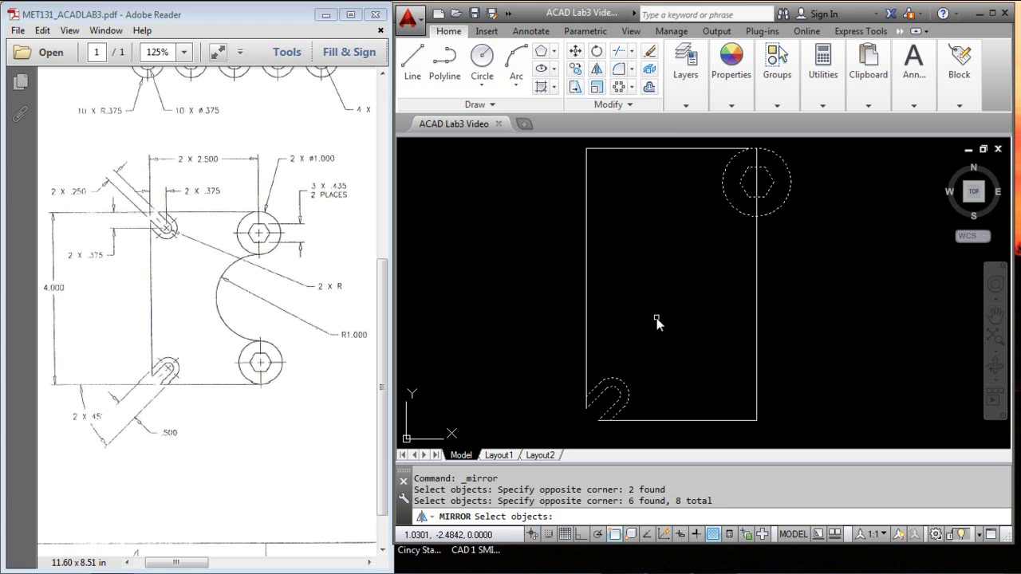
{"action": "key", "text": "Return"}
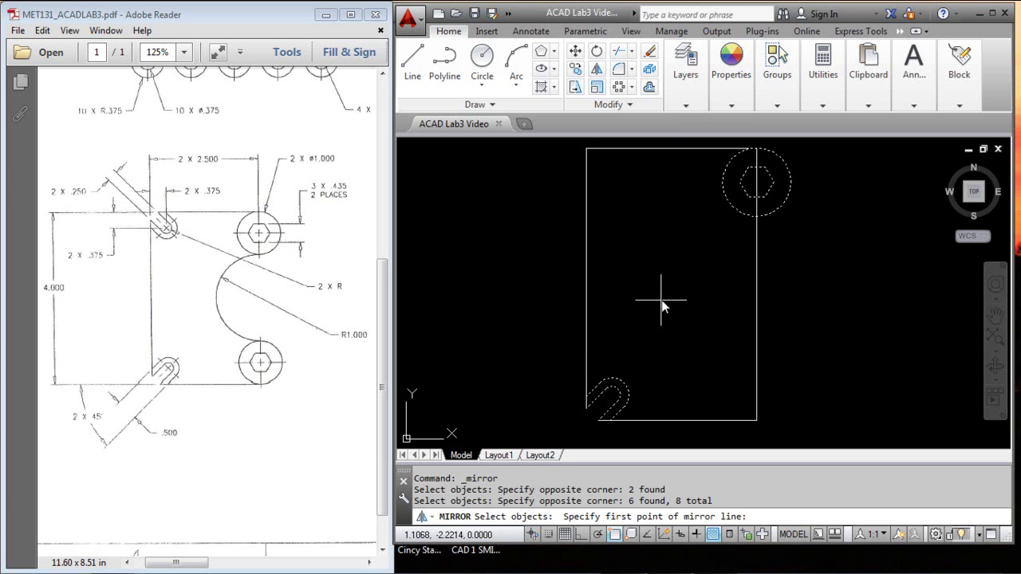
Step: Mirror them about a line from the right edge's midpoint perpendicular to the left edge, keeping originals
{"action": "right_click", "coordinate": [665, 279], "text": "shift"}
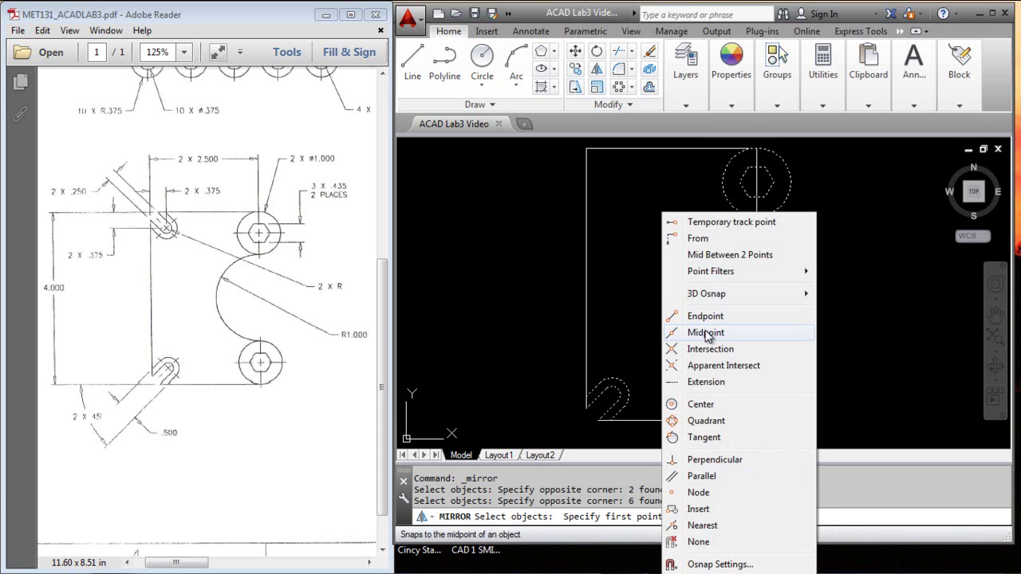
{"action": "left_click", "coordinate": [707, 333]}
{"action": "left_click", "coordinate": [754, 285]}
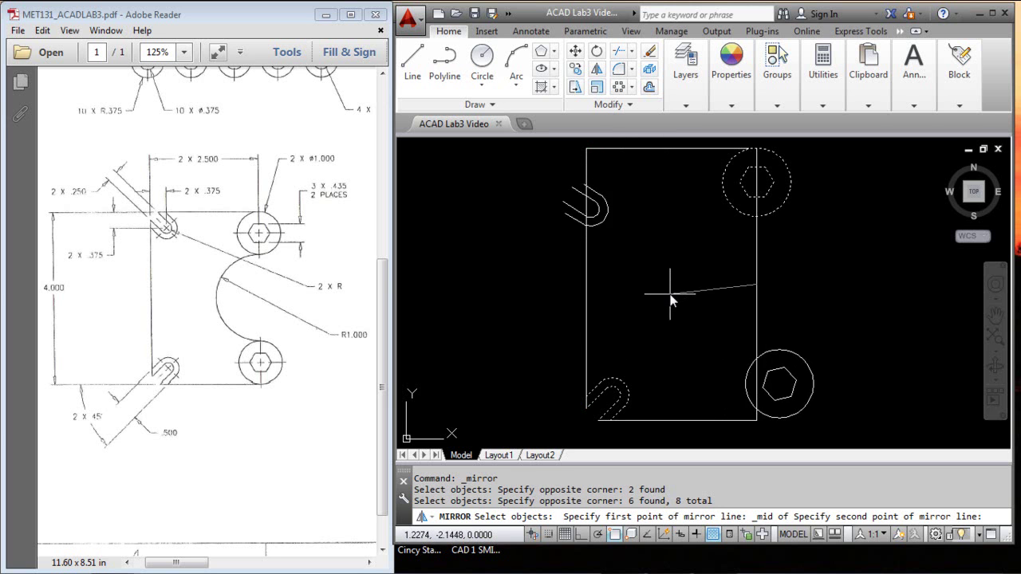
{"action": "right_click", "coordinate": [670, 258], "text": "shift"}
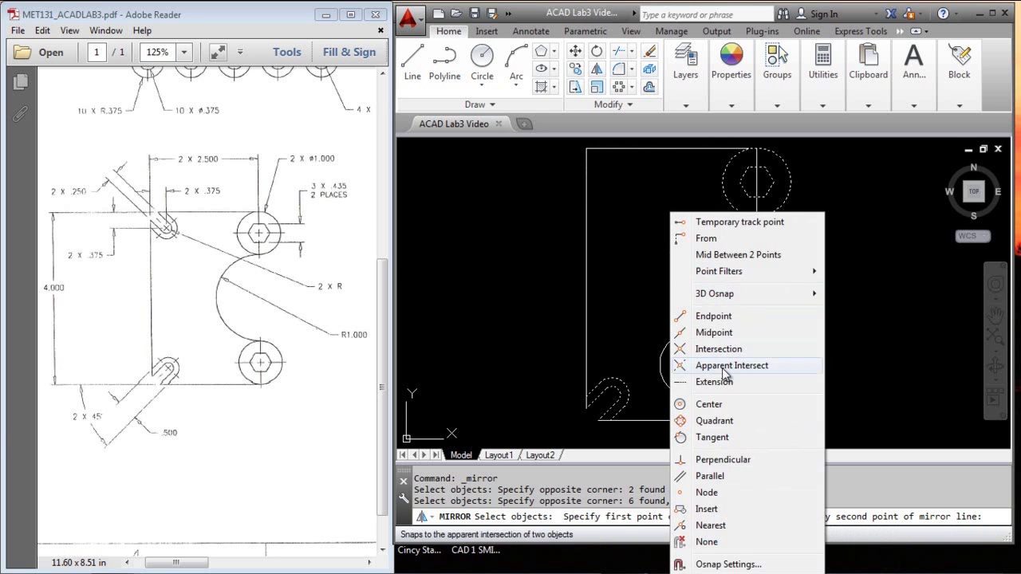
{"action": "left_click", "coordinate": [723, 461]}
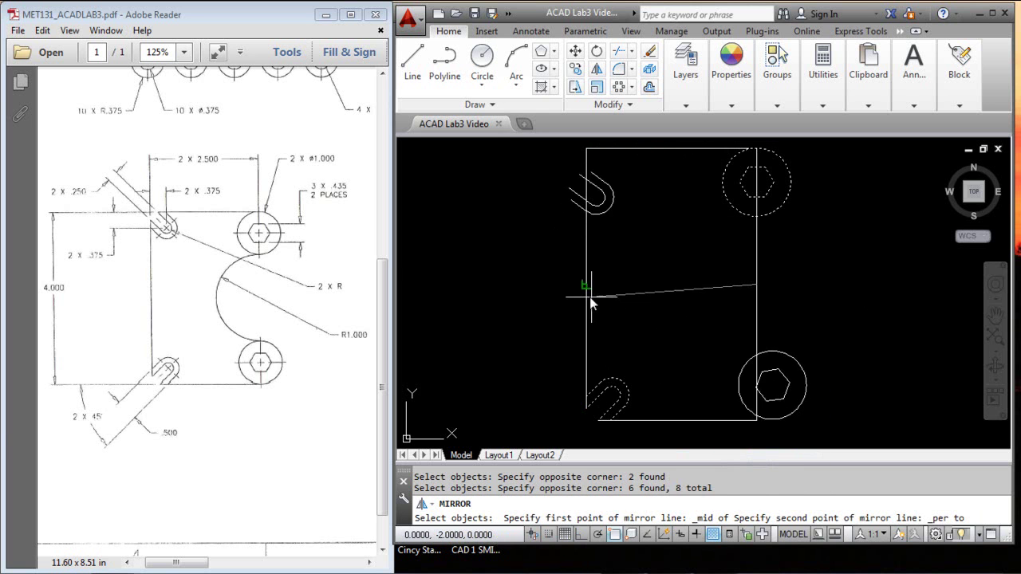
{"action": "left_click", "coordinate": [588, 294]}
{"action": "key", "text": "Return"}
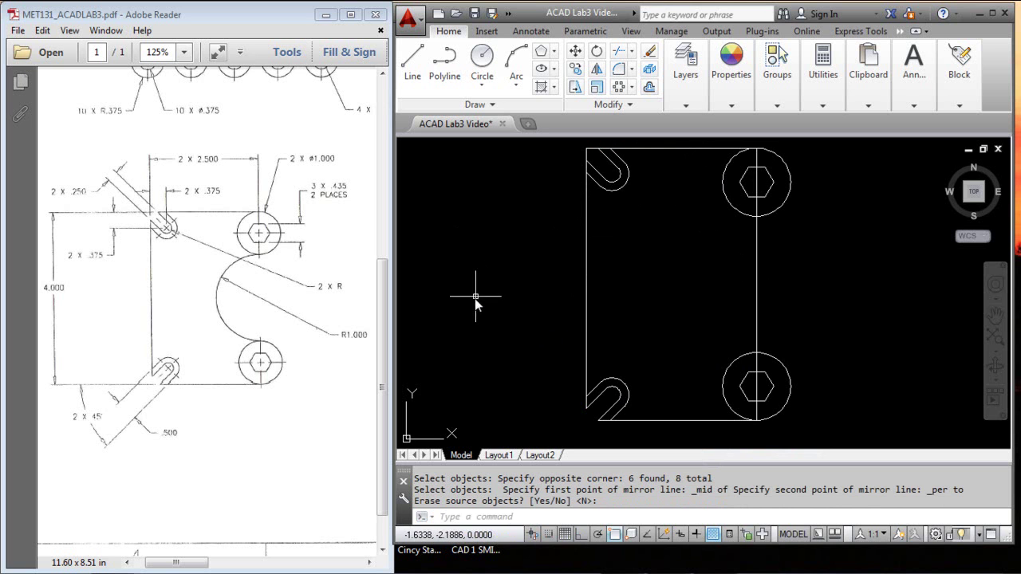
{"action": "middle_click_drag", "start_coordinate": [636, 252], "coordinate": [632, 300]}
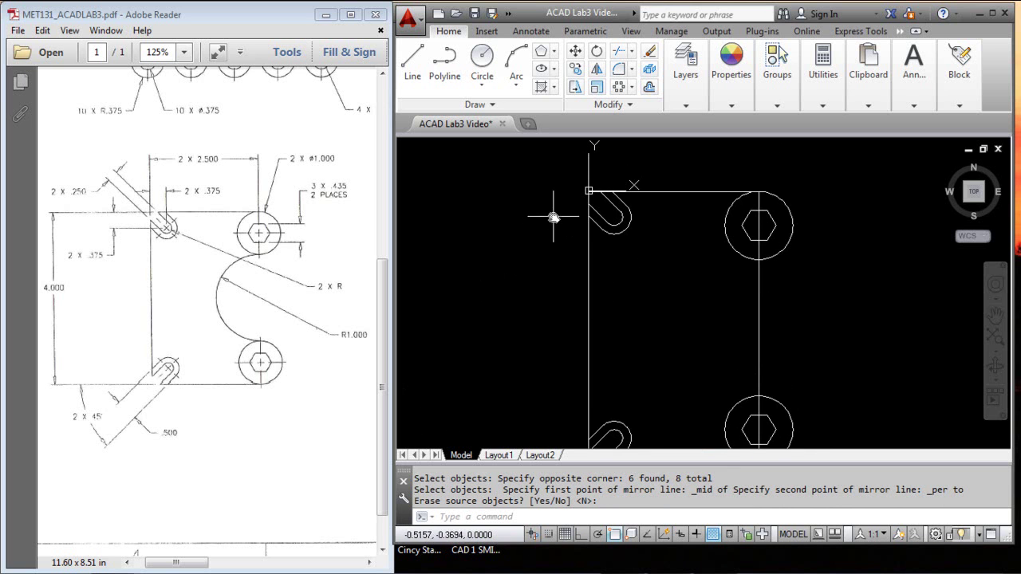
Step: Trim the left edge out of the new top slot using the slot lines as cutting edges
{"action": "key", "text": "Return"}
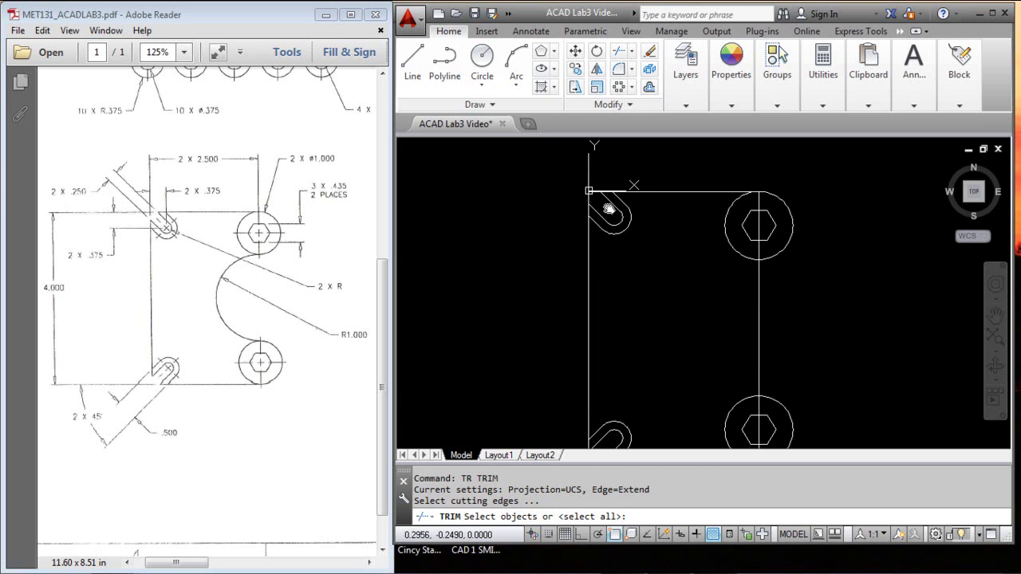
{"action": "left_click", "coordinate": [607, 200]}
{"action": "left_click", "coordinate": [595, 210]}
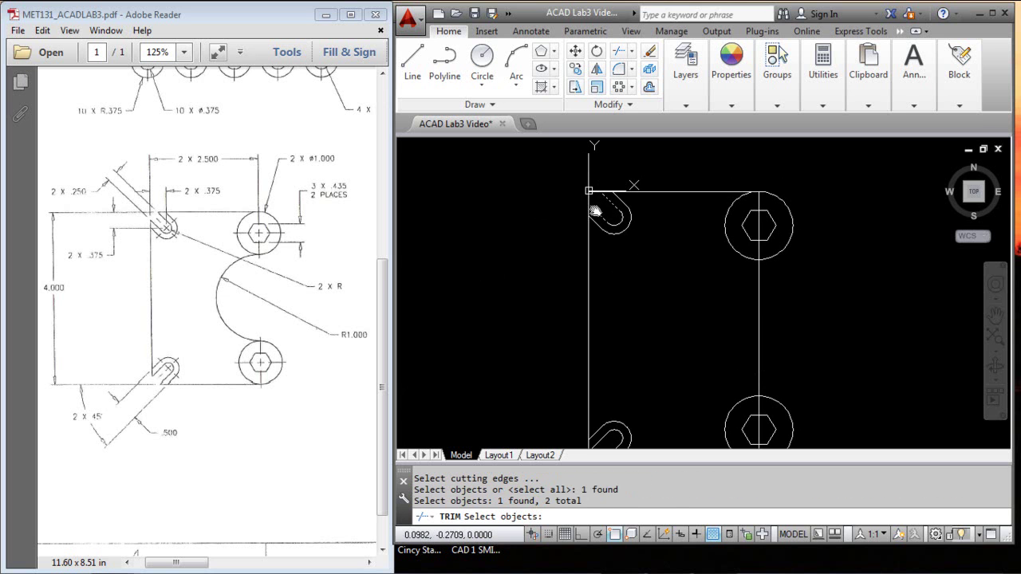
{"action": "key", "text": "Return"}
{"action": "left_click", "coordinate": [590, 194]}
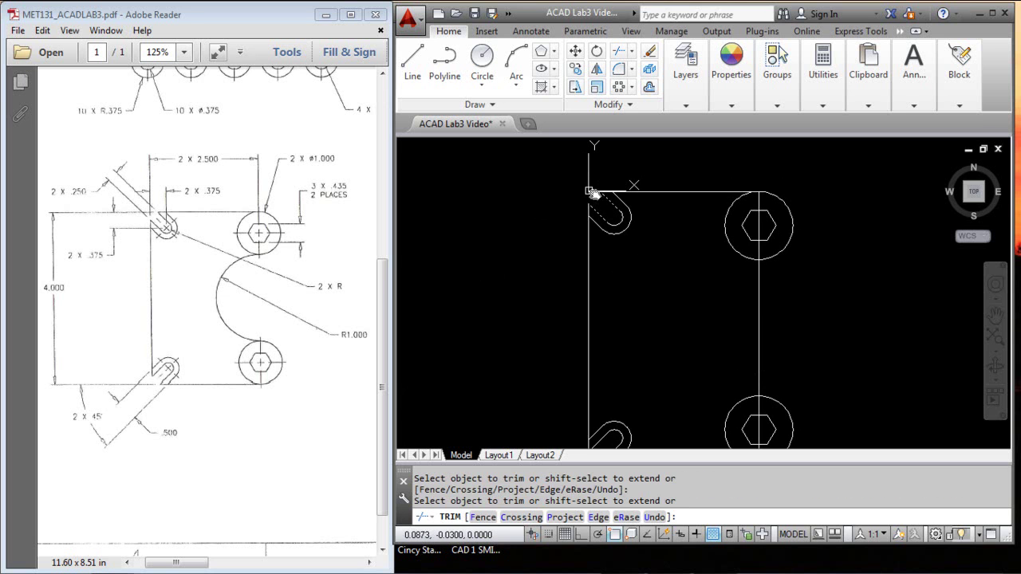
{"action": "key", "text": "Return"}
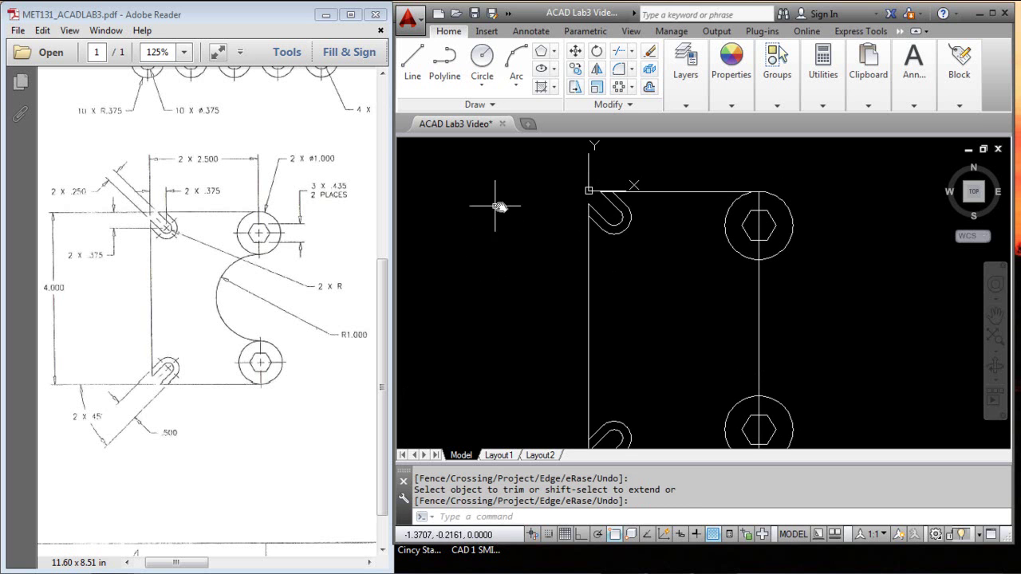
Step: Trim the right edge inside both hole circles, using the circles as cutting edges
{"action": "middle_click_drag", "start_coordinate": [690, 299], "coordinate": [668, 251]}
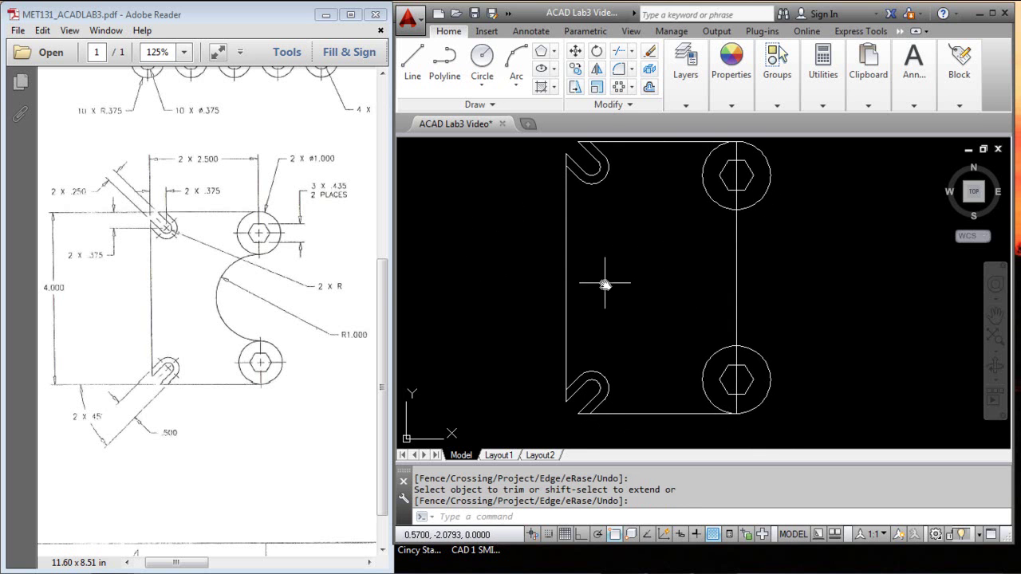
{"action": "key", "text": "space"}
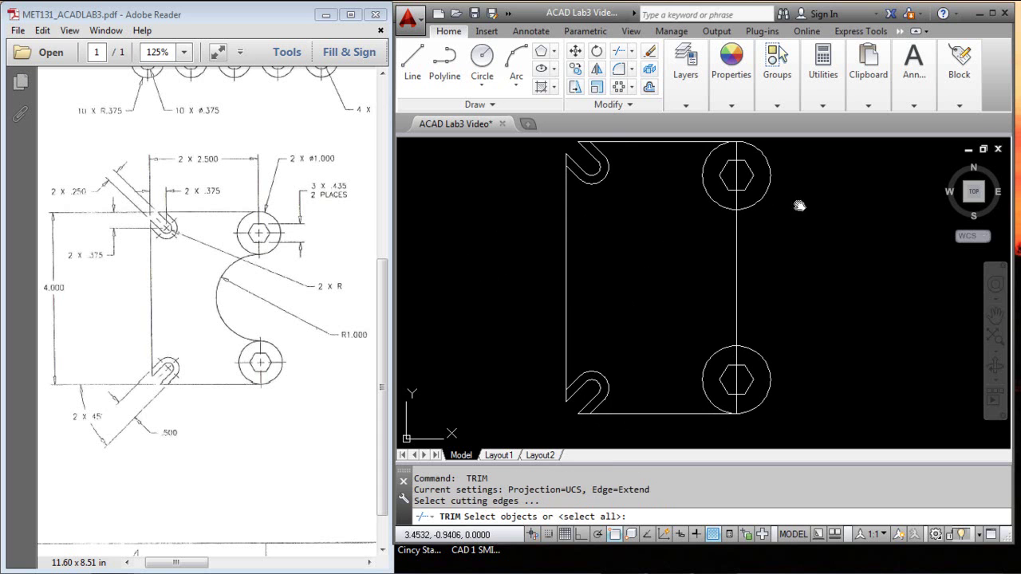
{"action": "left_click", "coordinate": [756, 208]}
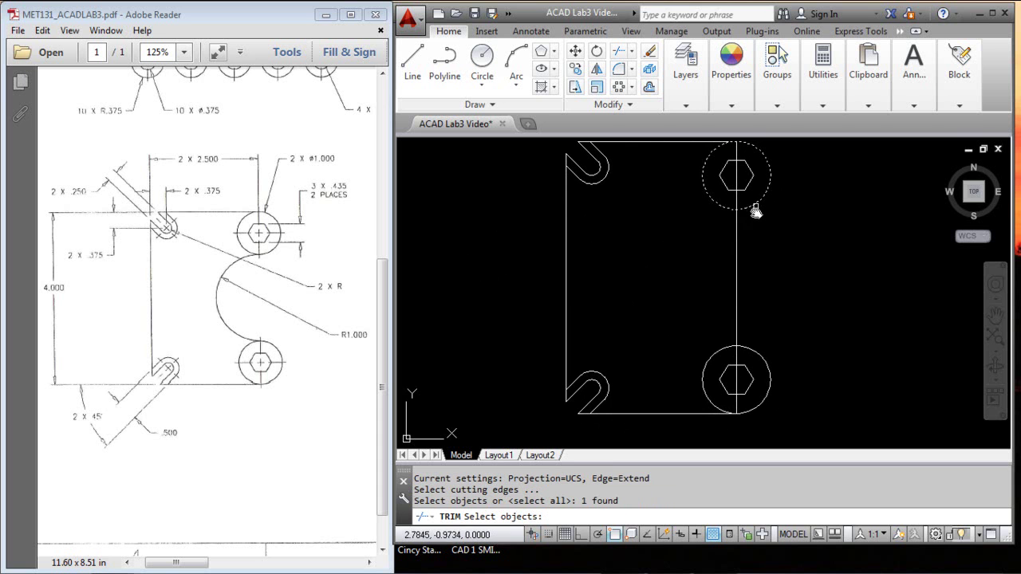
{"action": "left_click", "coordinate": [755, 355]}
{"action": "key", "text": "Return"}
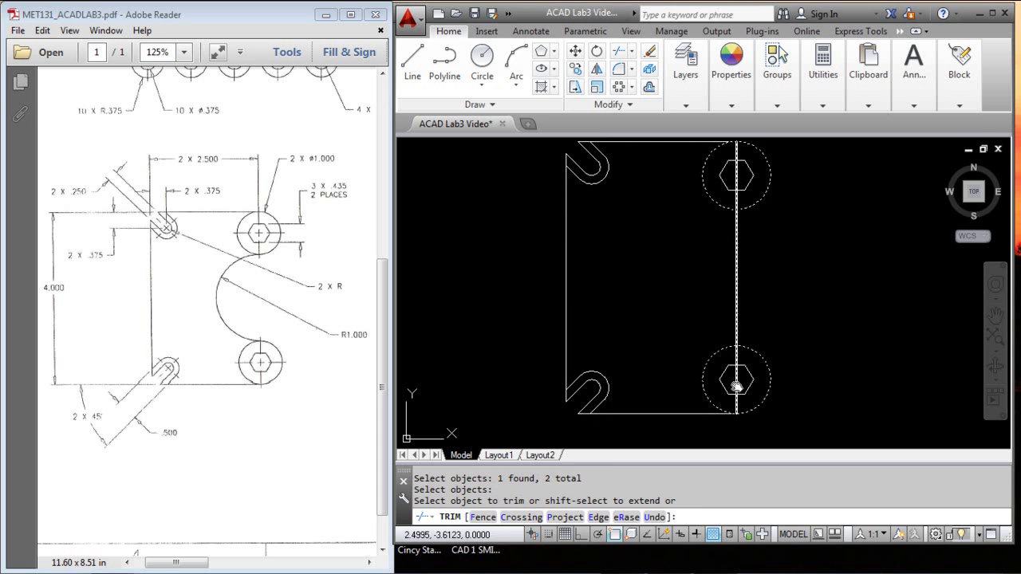
{"action": "left_click", "coordinate": [738, 383]}
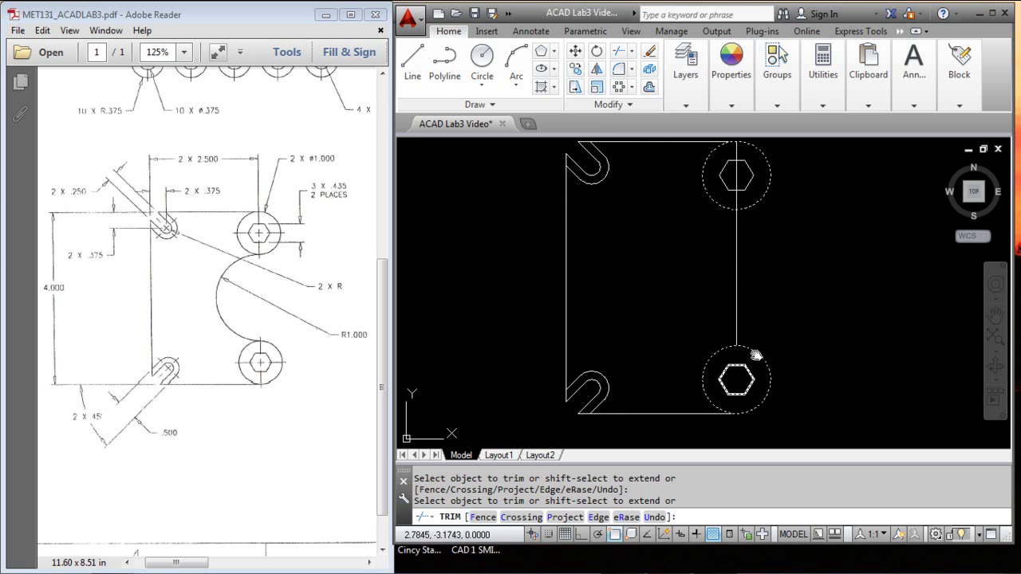
{"action": "left_click", "coordinate": [736, 179]}
{"action": "key", "text": "Return"}
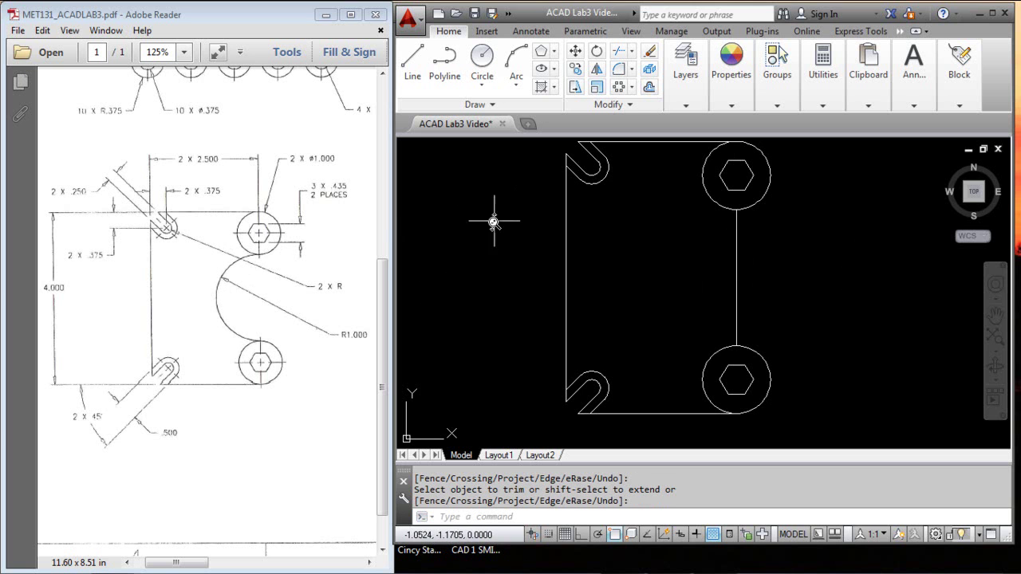
Step: Choose Center, Start, End from the Arc dropdown on the Home tab
{"action": "left_click", "coordinate": [518, 86]}
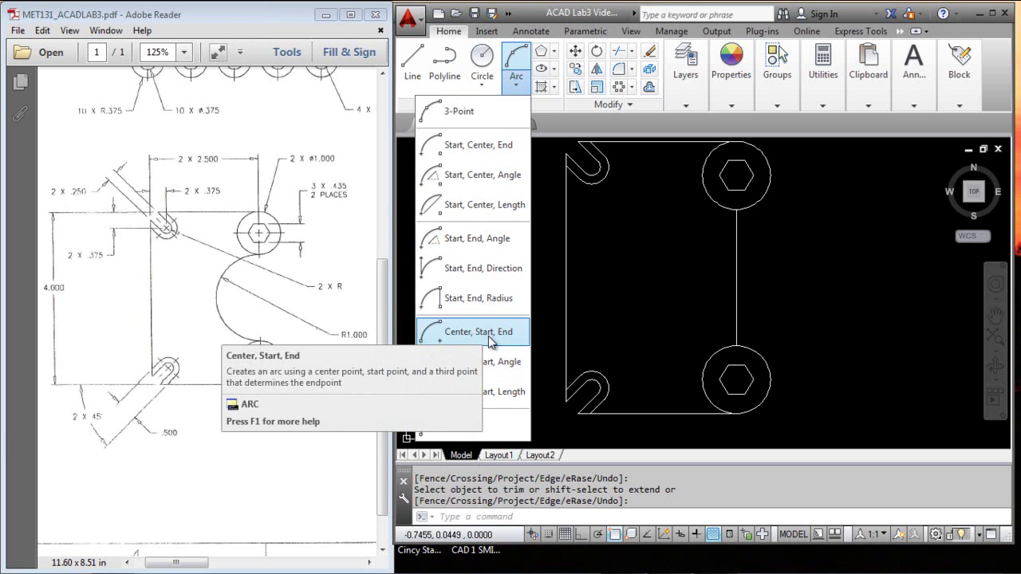
{"action": "left_click", "coordinate": [489, 334]}
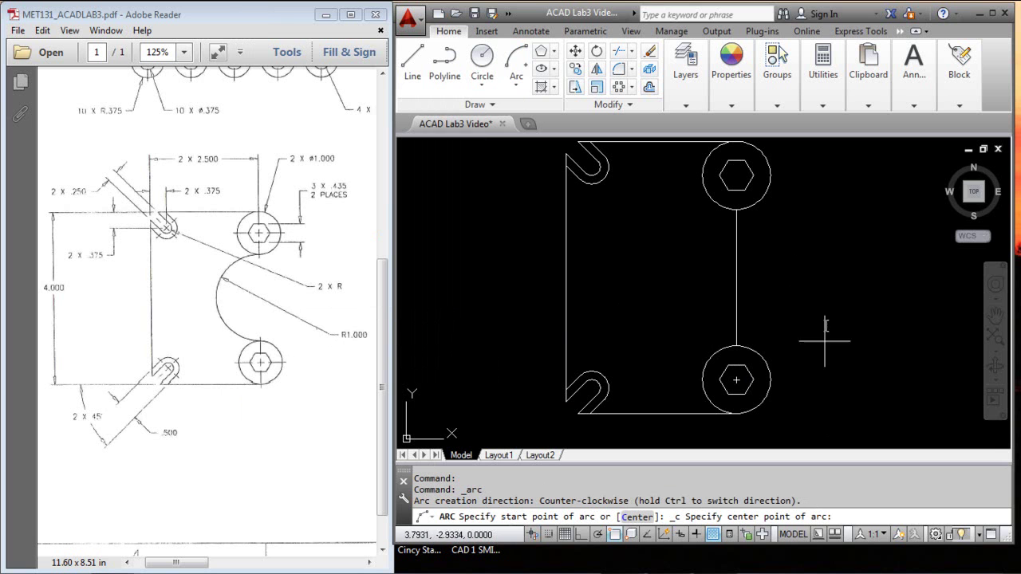
Step: Draw an arc centred on the right edge's midpoint between the two holes' quadrants, then select the edge between them
{"action": "right_click", "coordinate": [840, 214], "text": "shift"}
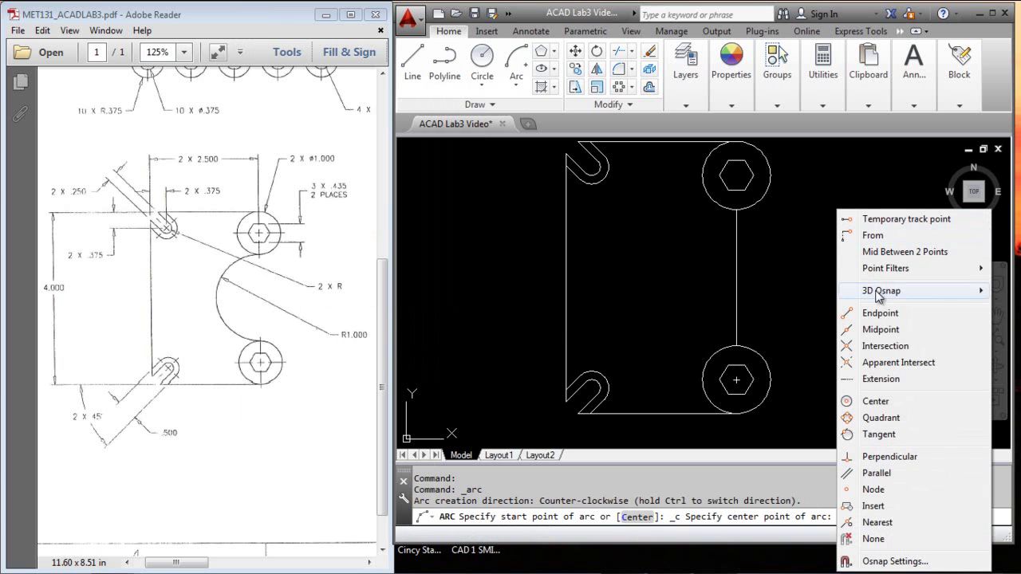
{"action": "left_click", "coordinate": [884, 331]}
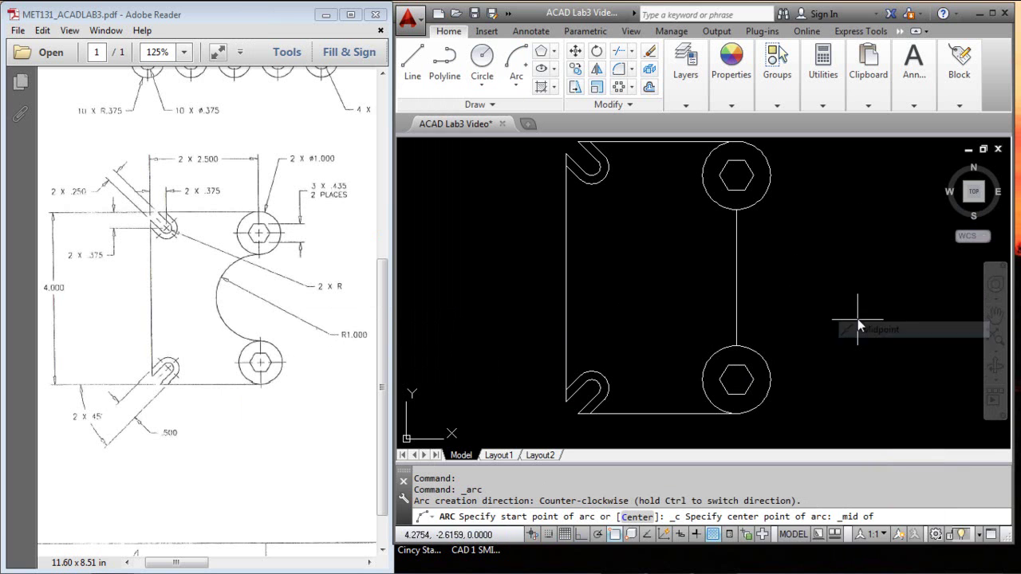
{"action": "left_click", "coordinate": [735, 280]}
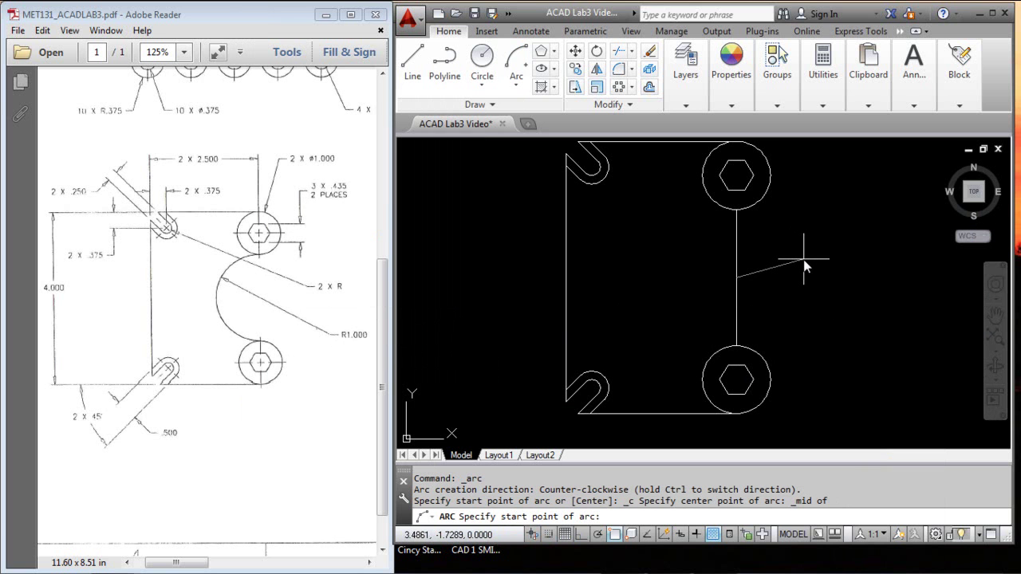
{"action": "right_click", "coordinate": [795, 227], "text": "shift"}
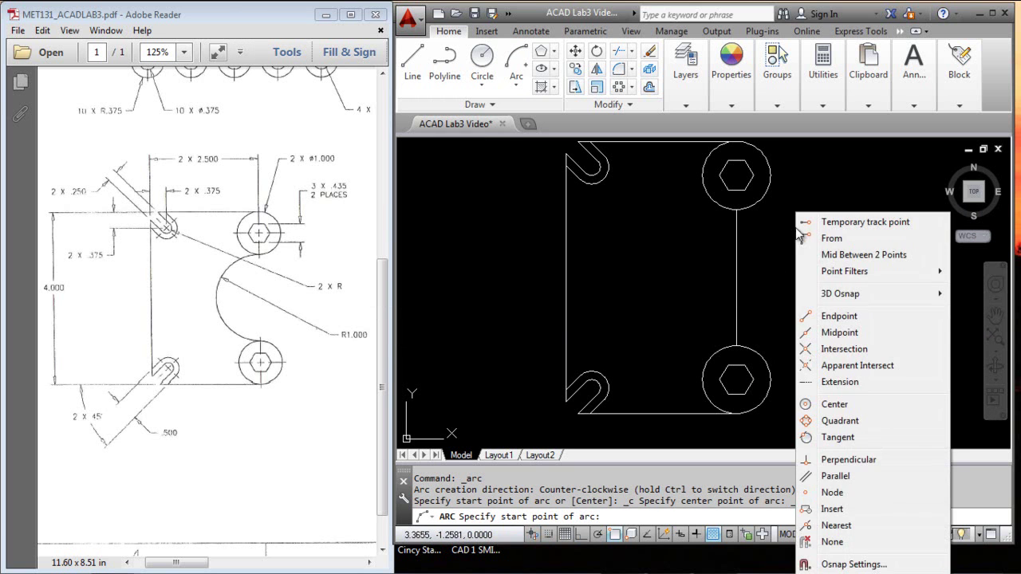
{"action": "left_click", "coordinate": [840, 421]}
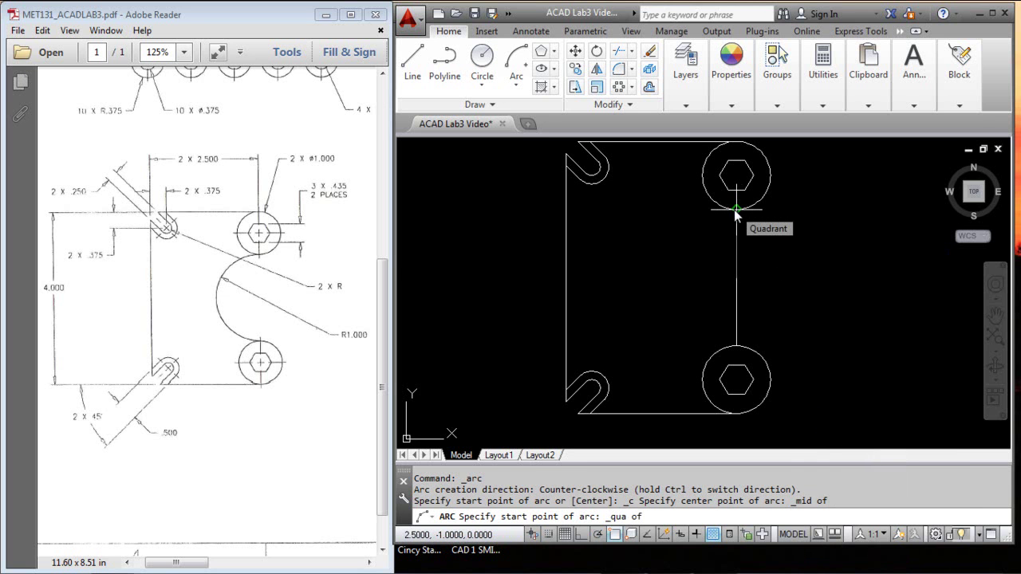
{"action": "left_click", "coordinate": [734, 210]}
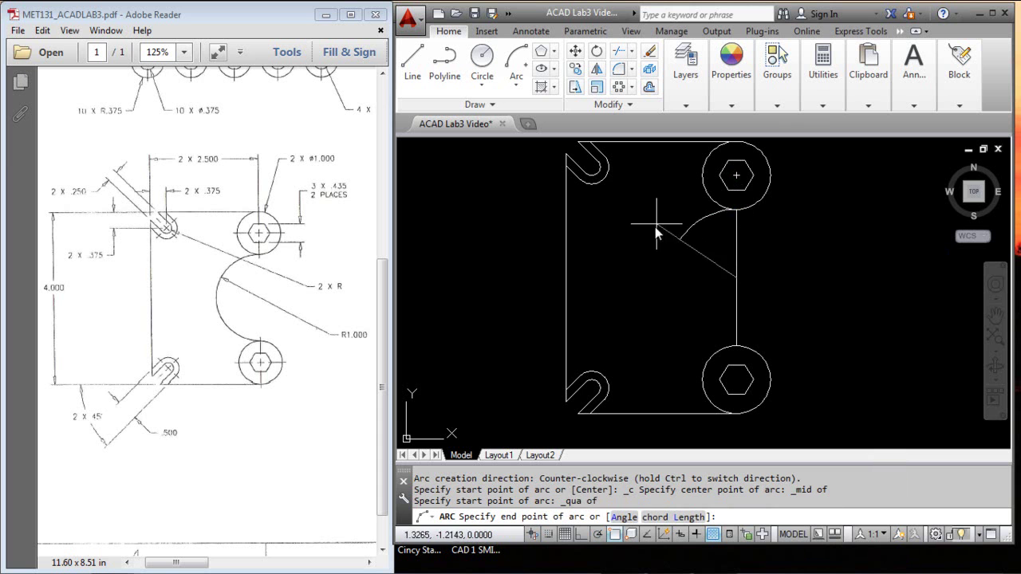
{"action": "left_click", "coordinate": [735, 339]}
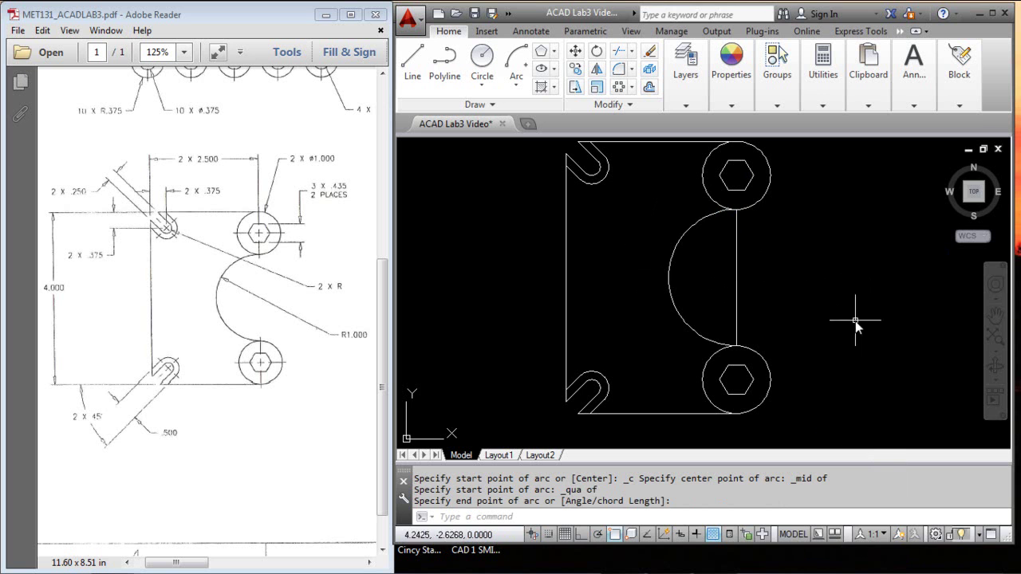
{"action": "left_click", "coordinate": [736, 244]}
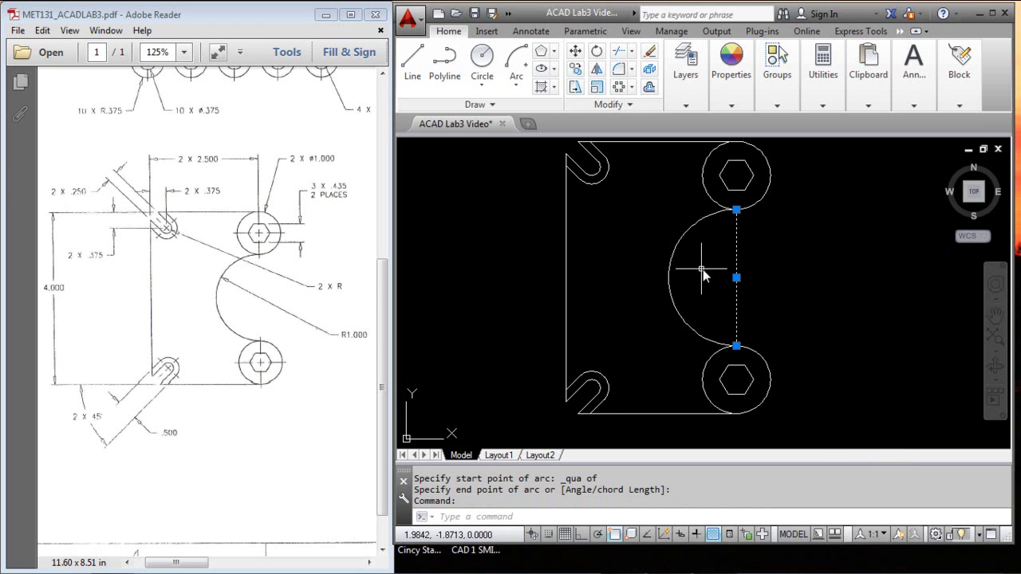
{"action": "key", "text": "Delete"}
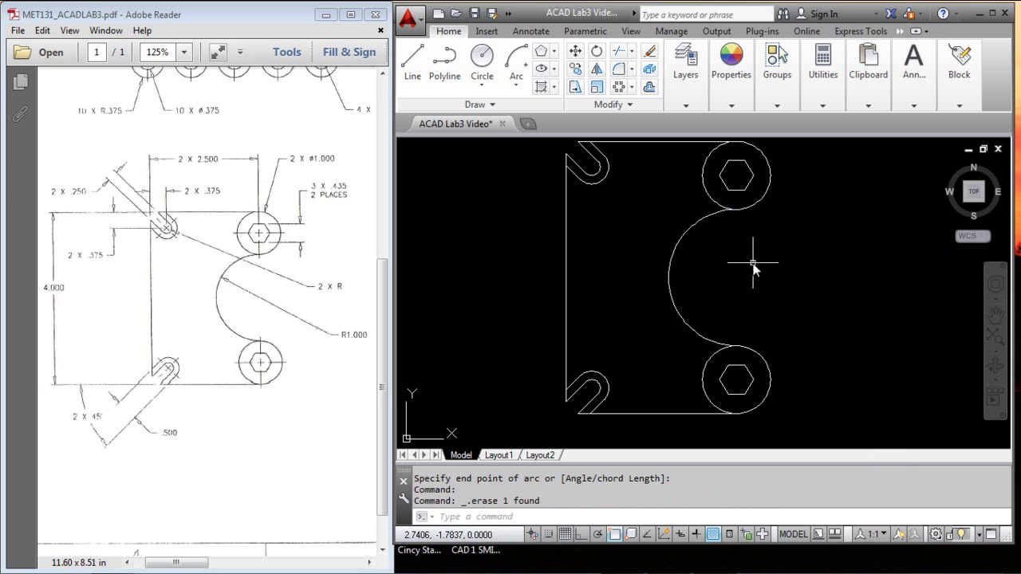
{"action": "type", "text": "li"}
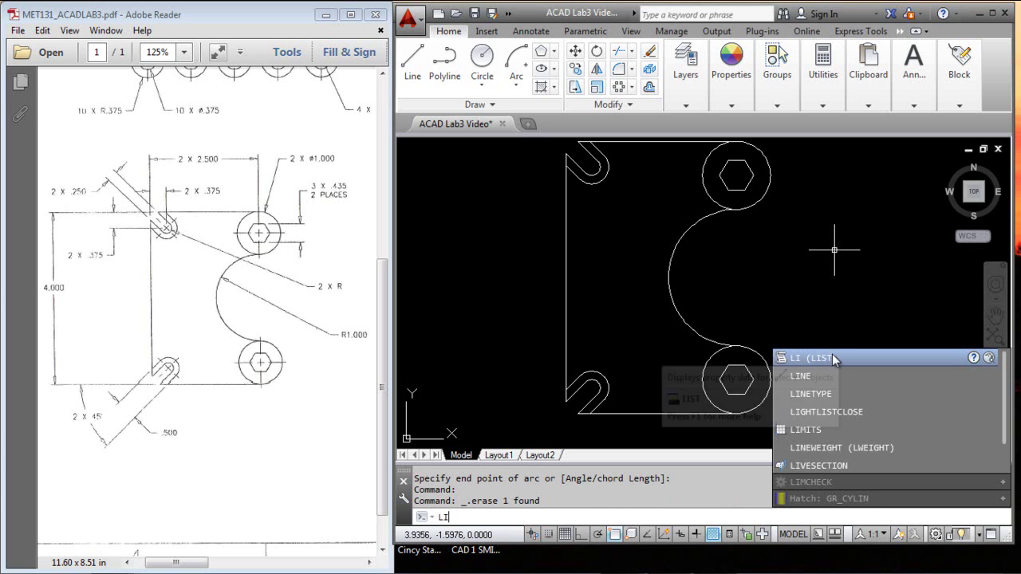
{"action": "left_click", "coordinate": [832, 356]}
{"action": "left_click", "coordinate": [685, 324]}
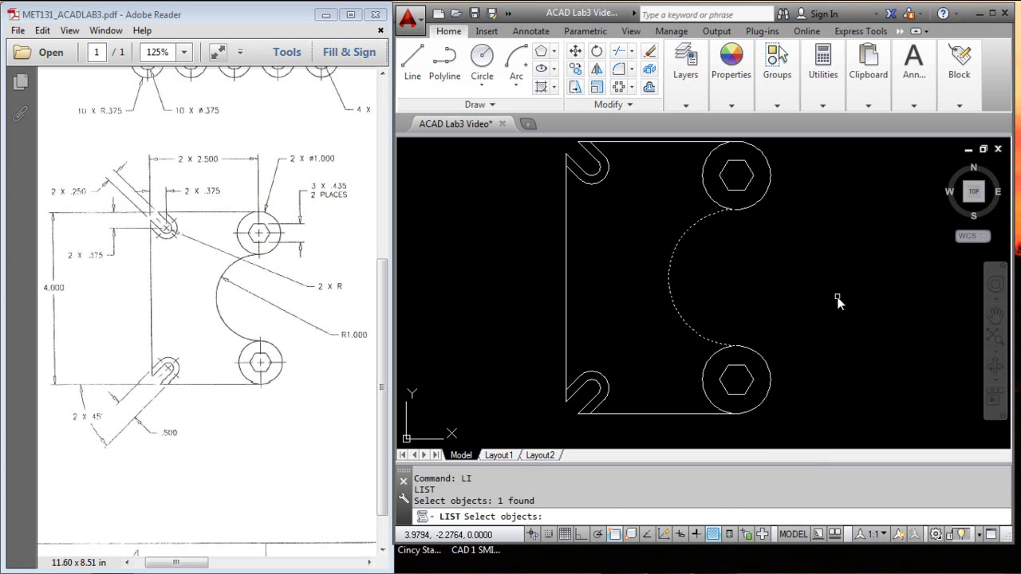
{"action": "key", "text": "Return"}
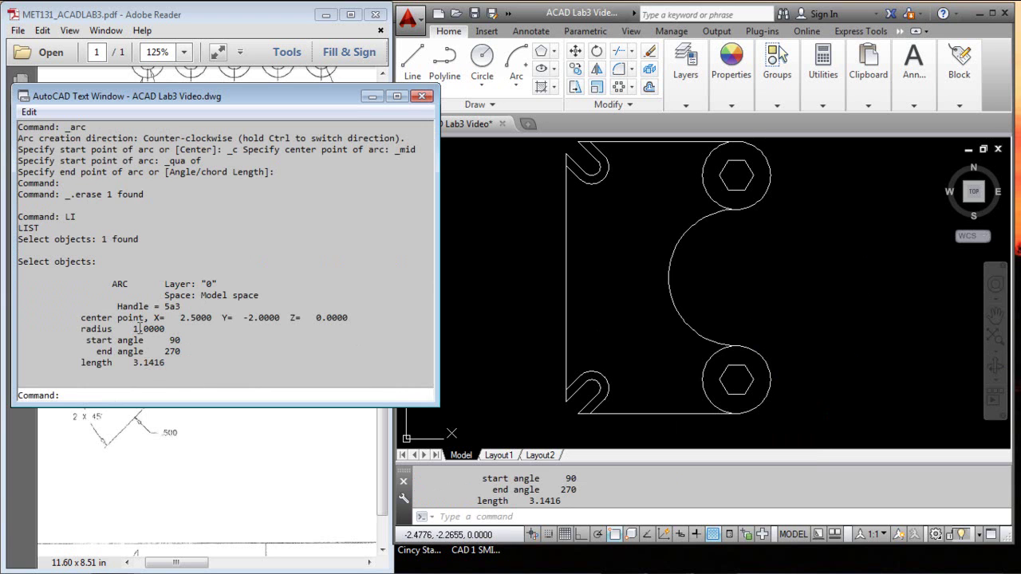
{"action": "left_click", "coordinate": [422, 96]}
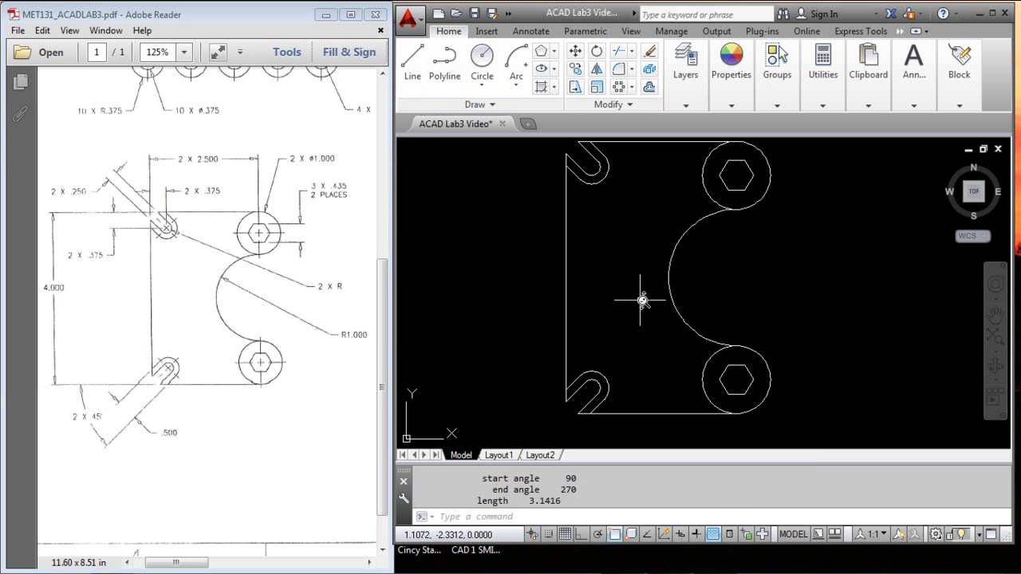
{"action": "left_click", "coordinate": [843, 294]}
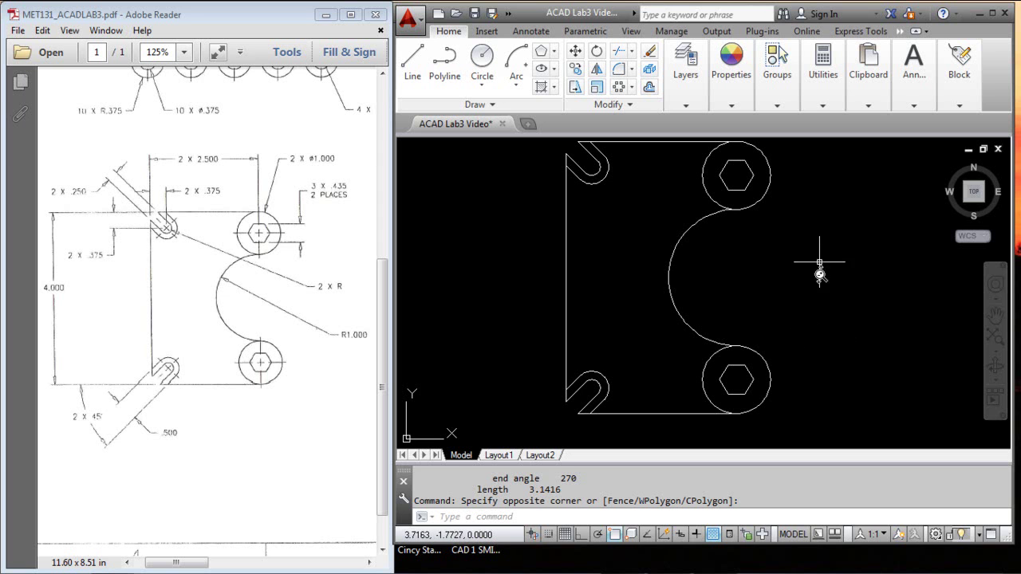
{"action": "middle_click_drag", "start_coordinate": [807, 270], "coordinate": [803, 277]}
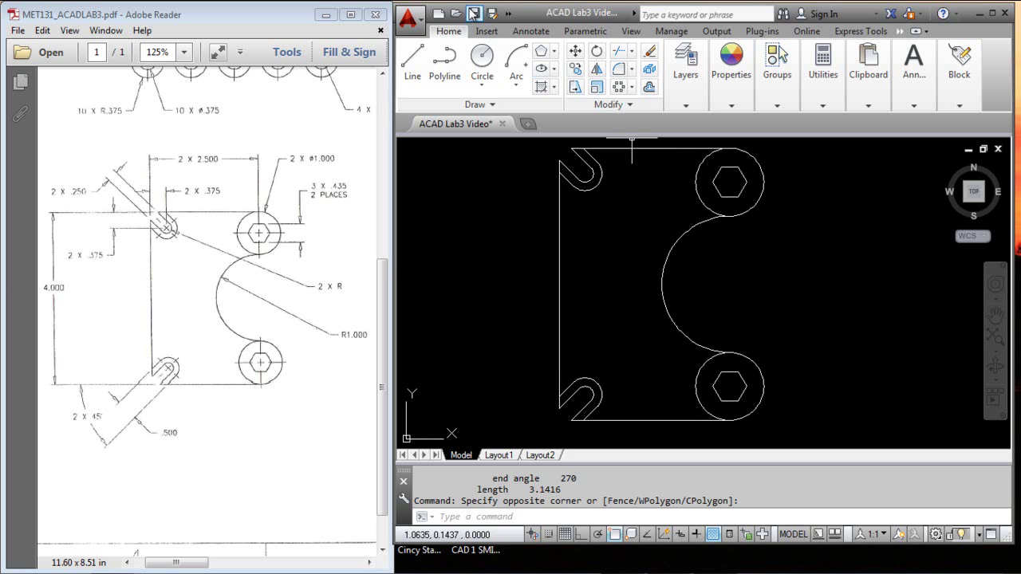
Step: Save, then move the rectangular gasket to sit above the new part
{"action": "left_click", "coordinate": [474, 14]}
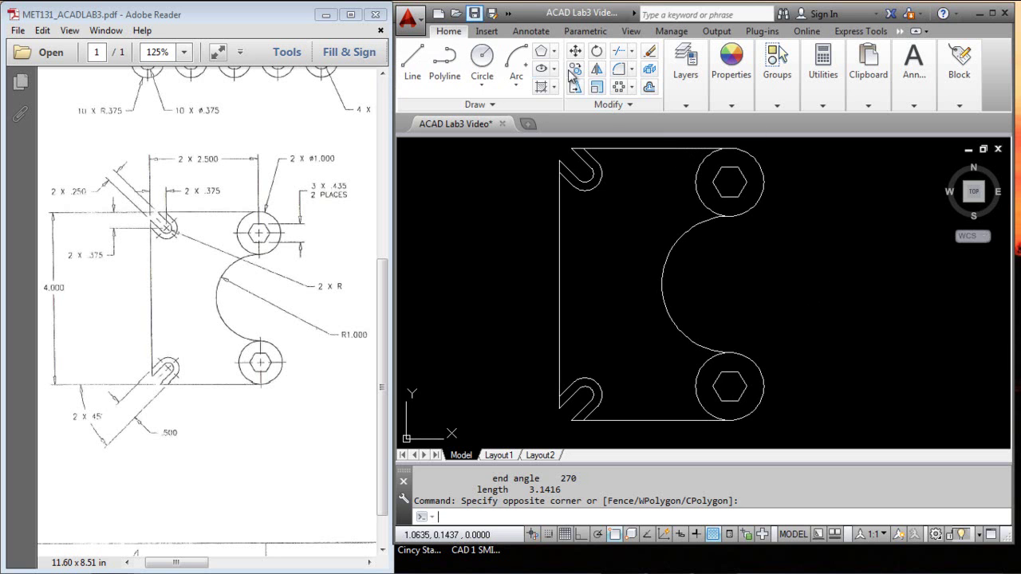
{"action": "middle_click", "coordinate": [787, 302]}
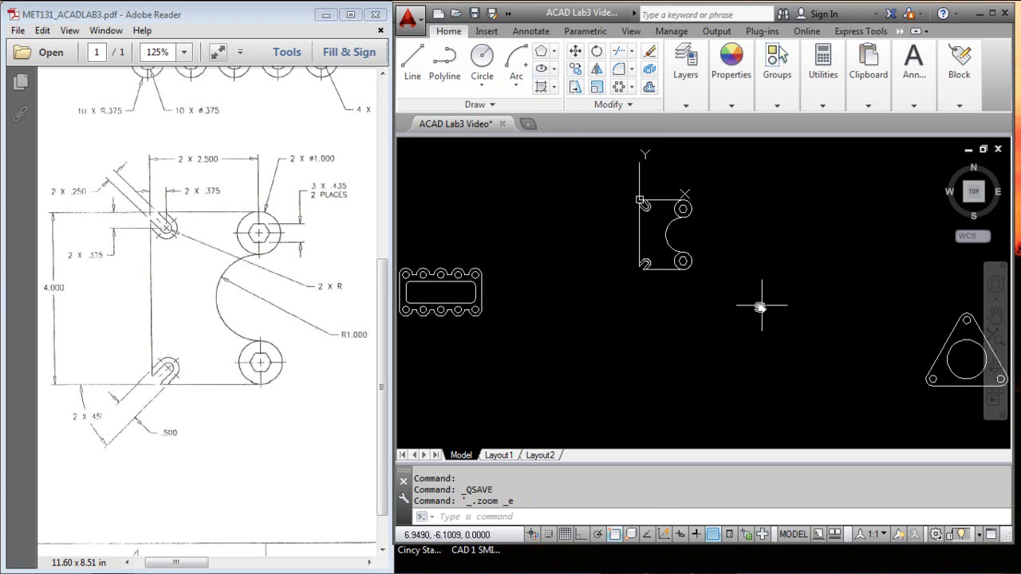
{"action": "middle_click_drag", "start_coordinate": [676, 335], "coordinate": [728, 337]}
{"action": "left_click", "coordinate": [592, 243]}
{"action": "left_click", "coordinate": [458, 331]}
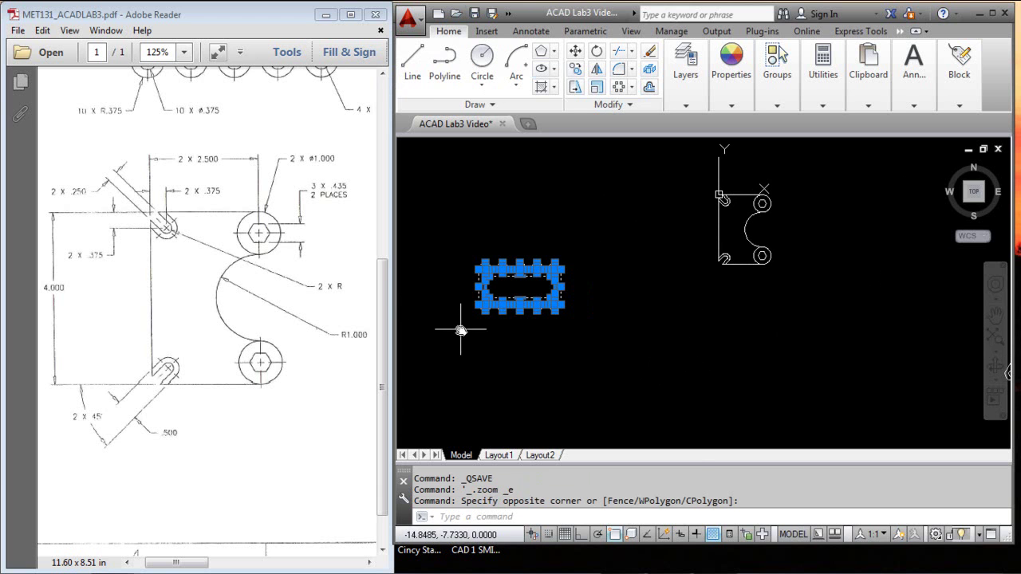
{"action": "left_click", "coordinate": [559, 268]}
{"action": "key", "text": "space"}
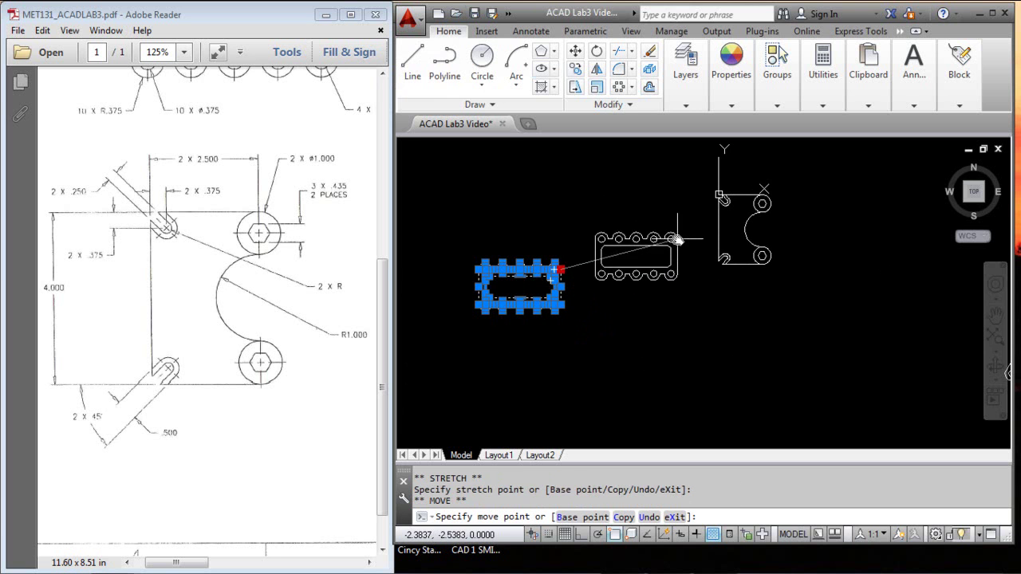
{"action": "middle_click_drag", "start_coordinate": [679, 233], "coordinate": [650, 323]}
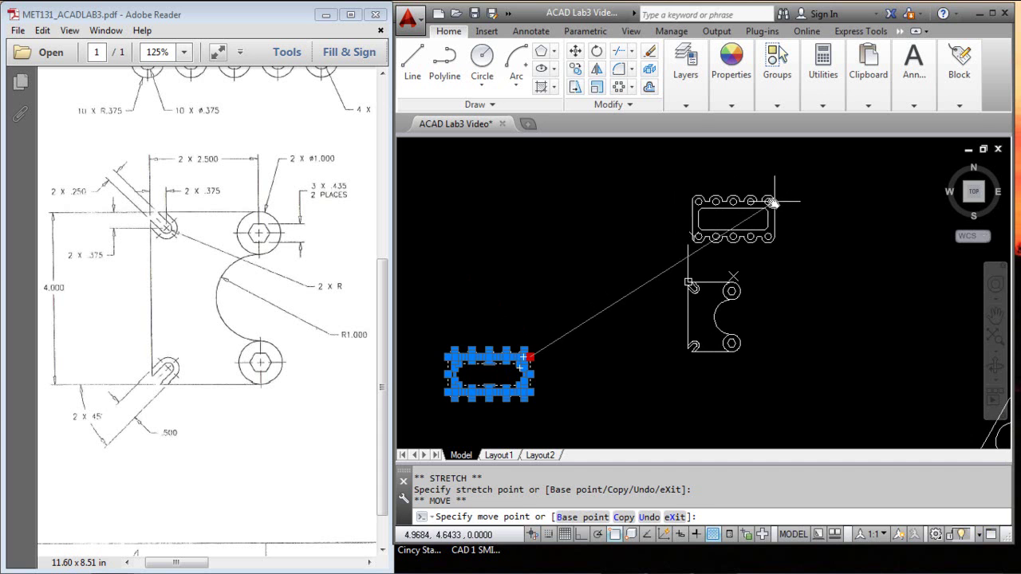
{"action": "left_click", "coordinate": [774, 204]}
{"action": "key", "text": "Escape"}
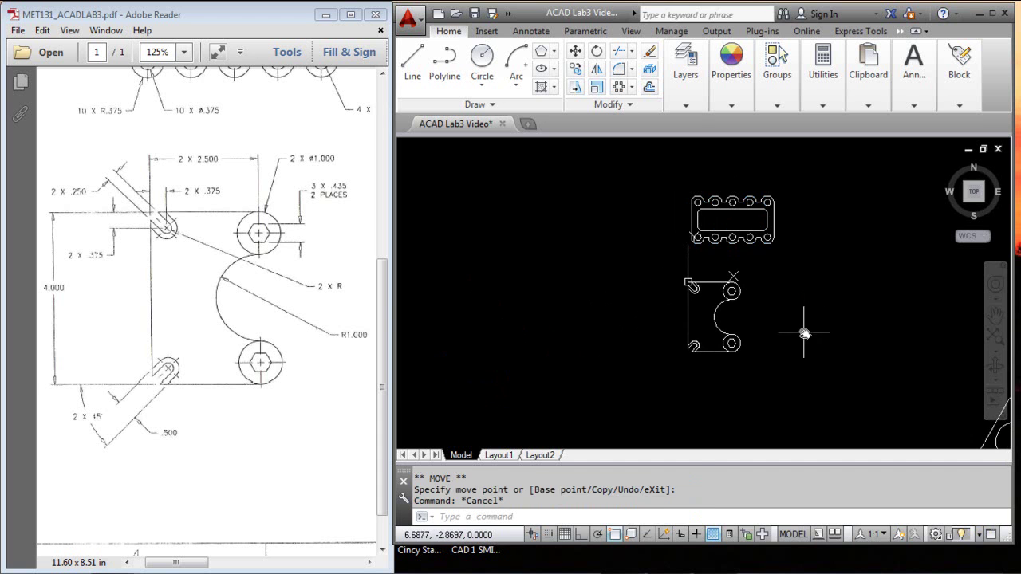
{"action": "key", "text": "Escape"}
Step: Move the triangle part to the right of the new part, zoom to fit, and save
{"action": "middle_click_drag", "start_coordinate": [866, 358], "coordinate": [679, 301]}
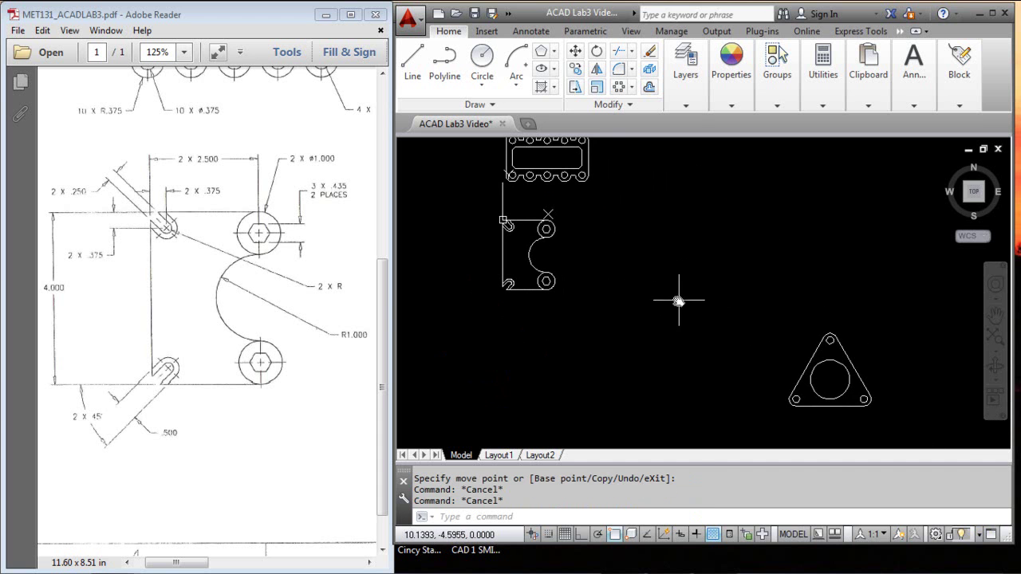
{"action": "left_click", "coordinate": [923, 318]}
{"action": "left_click", "coordinate": [769, 421]}
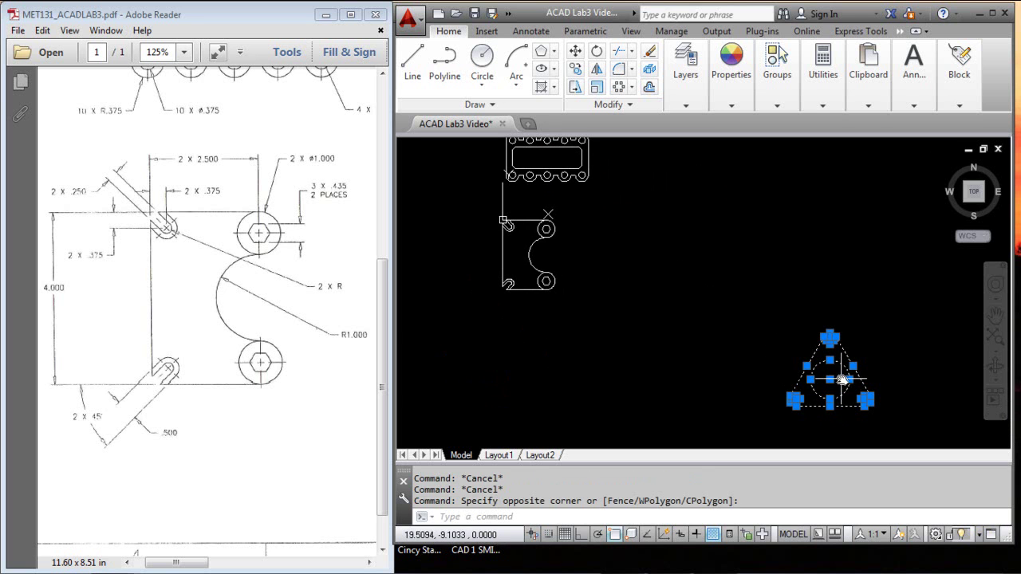
{"action": "left_click", "coordinate": [830, 383]}
{"action": "key", "text": "space"}
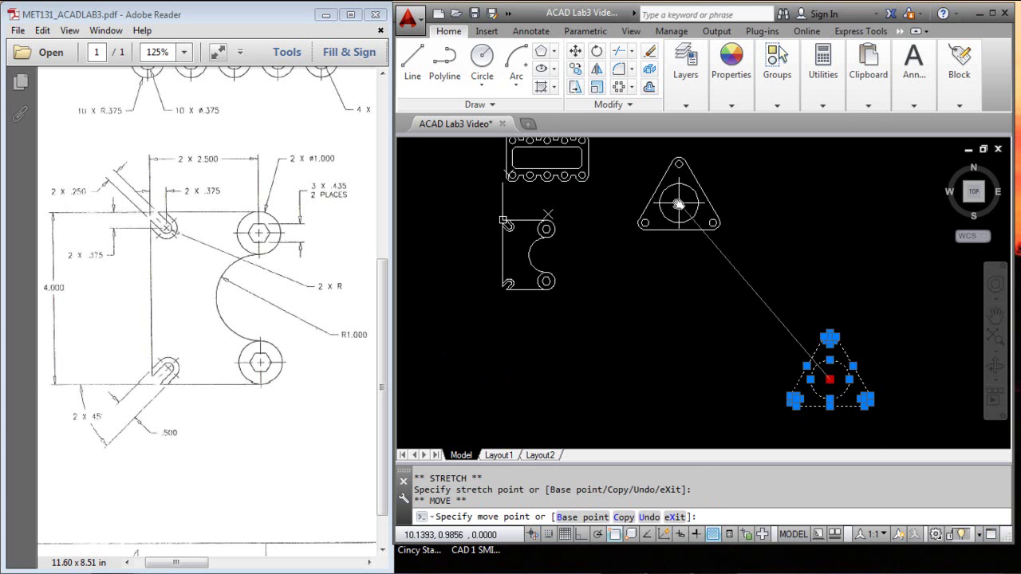
{"action": "middle_click_drag", "start_coordinate": [662, 206], "coordinate": [687, 271]}
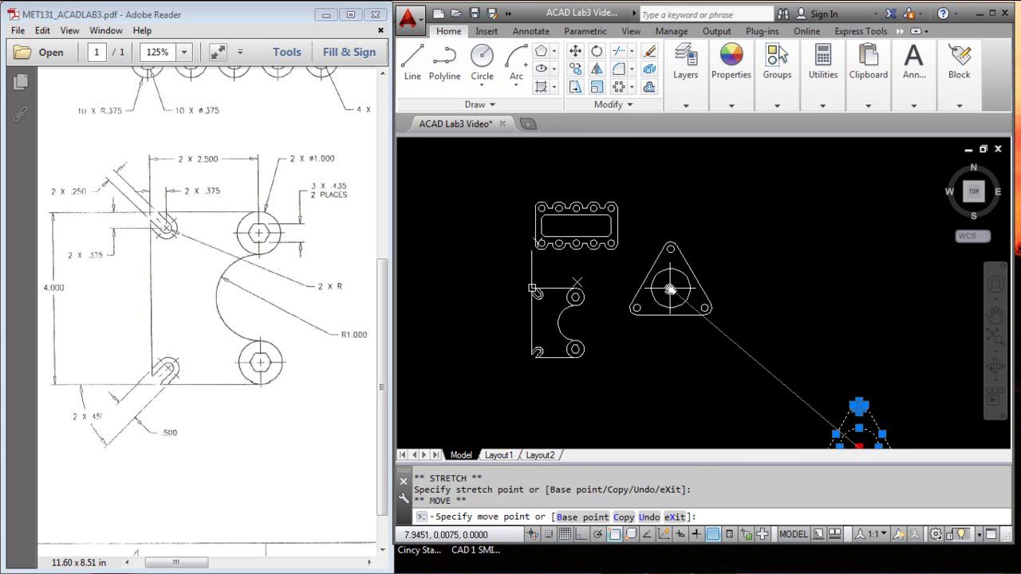
{"action": "left_click", "coordinate": [661, 286]}
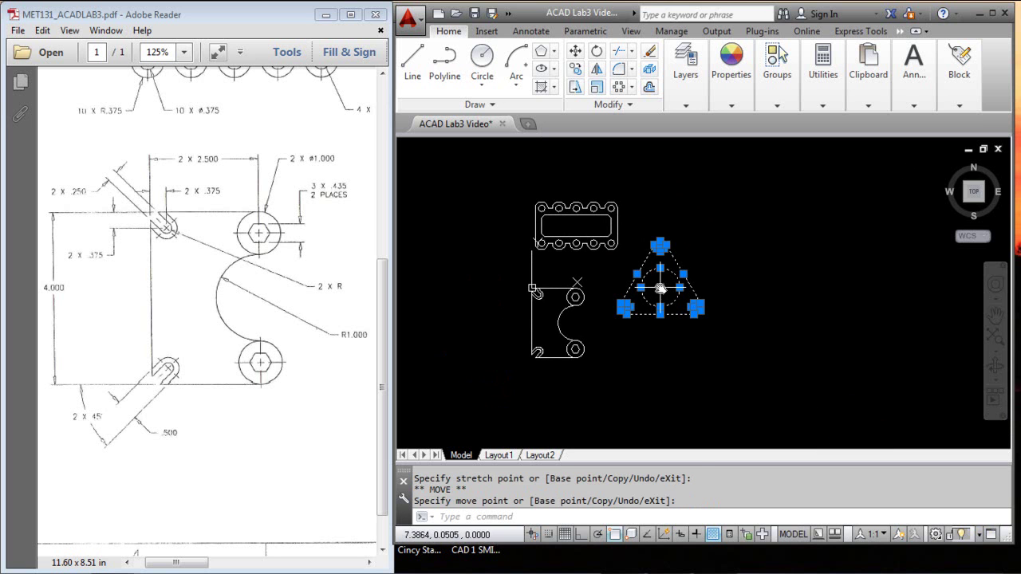
{"action": "key", "text": "Escape"}
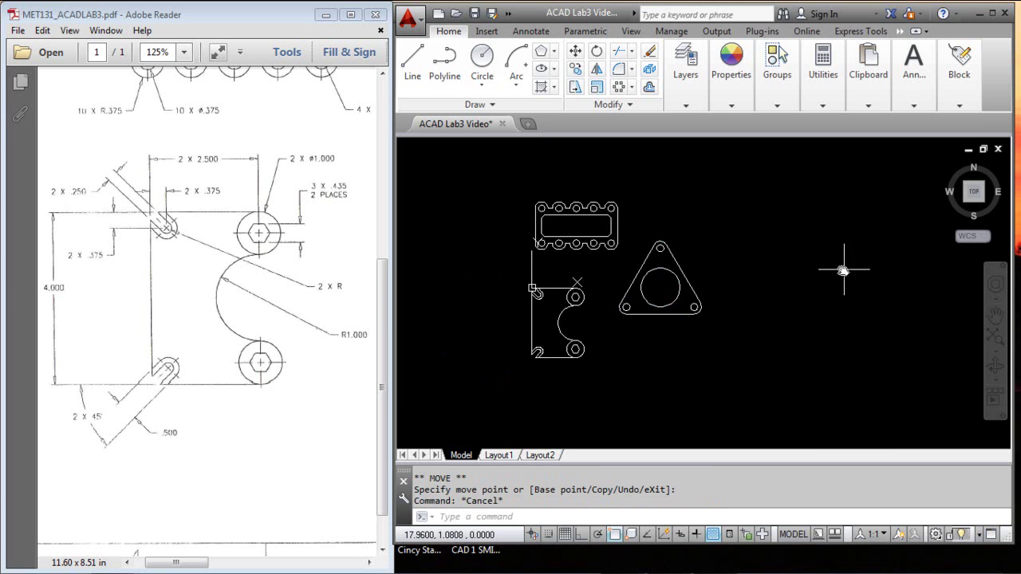
{"action": "middle_click", "coordinate": [790, 258]}
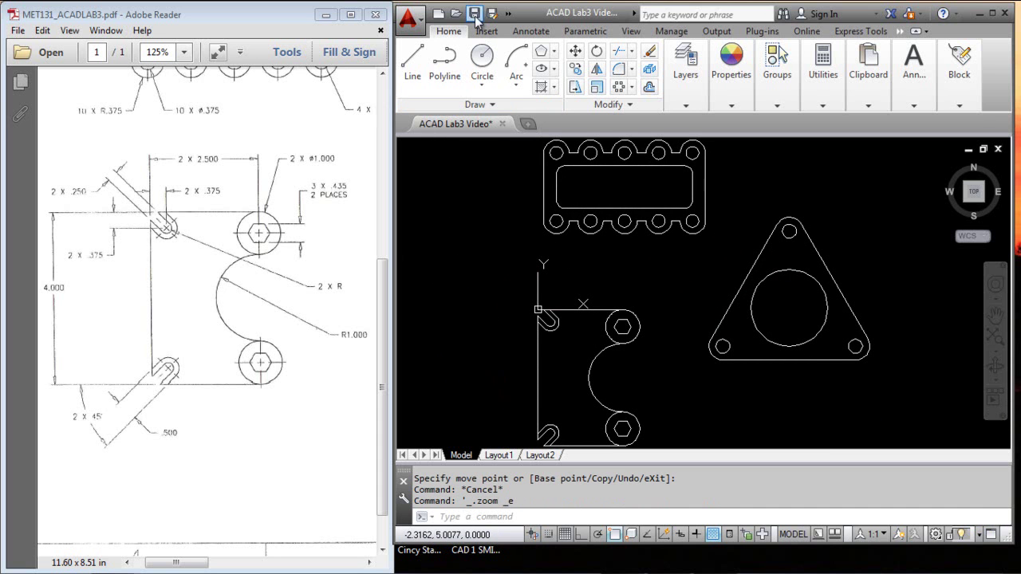
{"action": "left_click", "coordinate": [475, 13]}
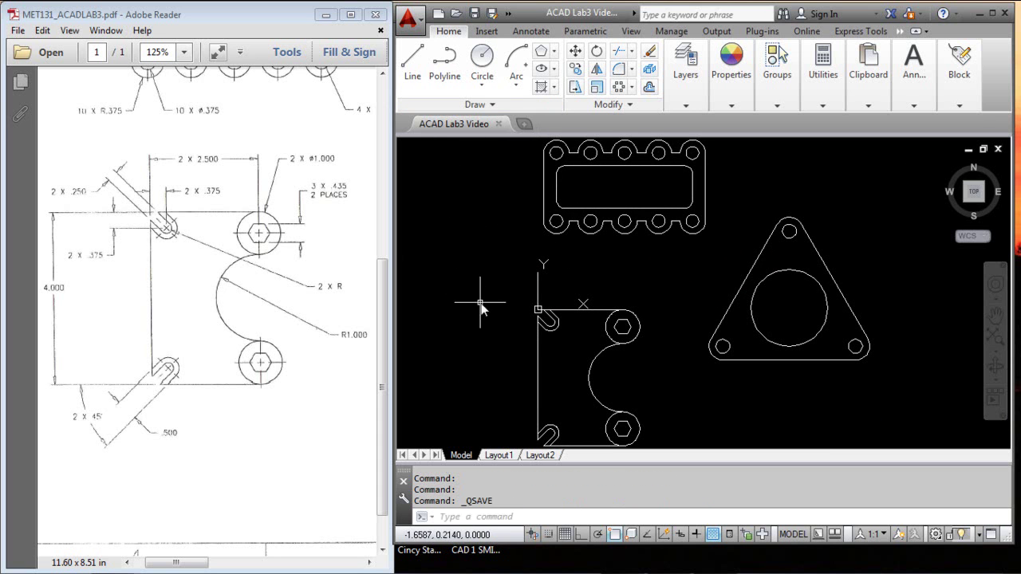